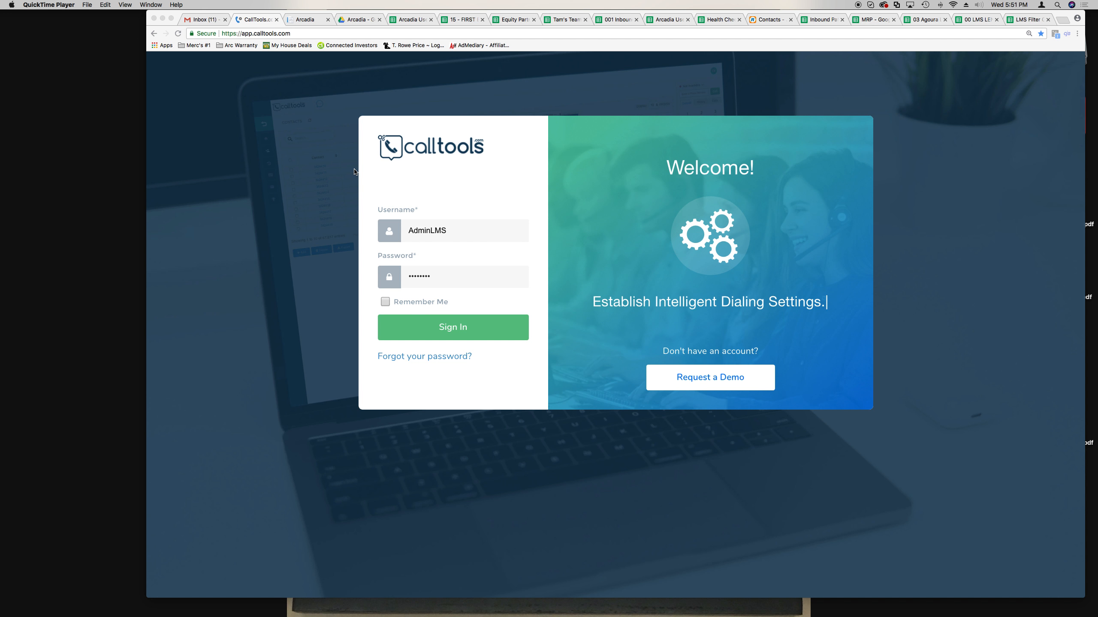
- Switch from the Chrome desktop to the full-screen Skype group chat space
{"action": "key", "text": "ctrl+Right"}
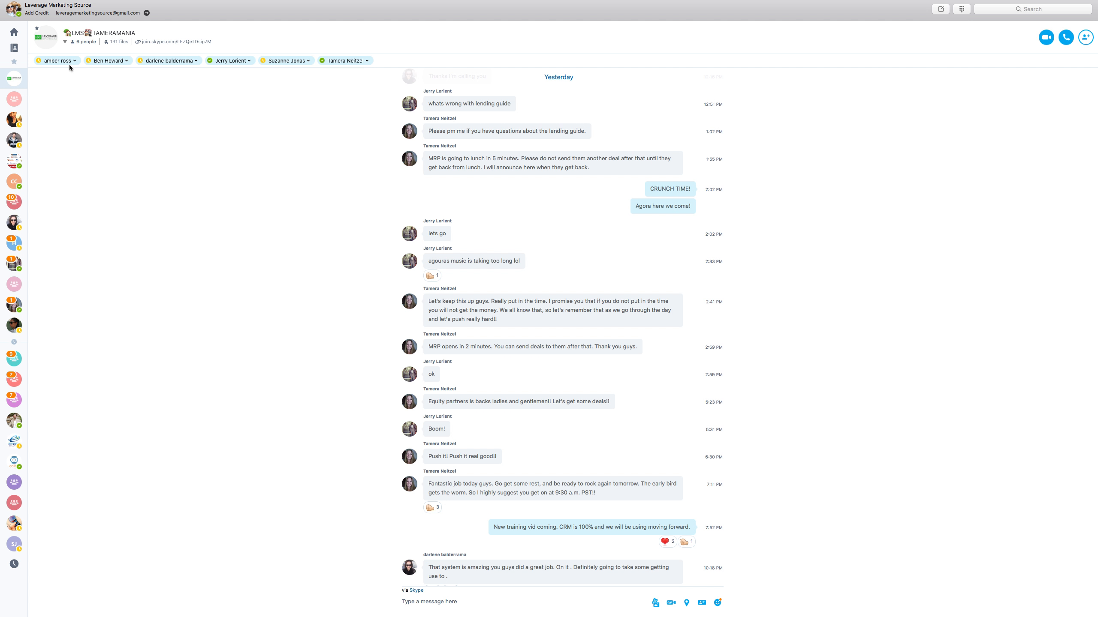
- Check a participant's options in the group chat, then switch back to the Chrome desktop
{"action": "left_click", "coordinate": [350, 62]}
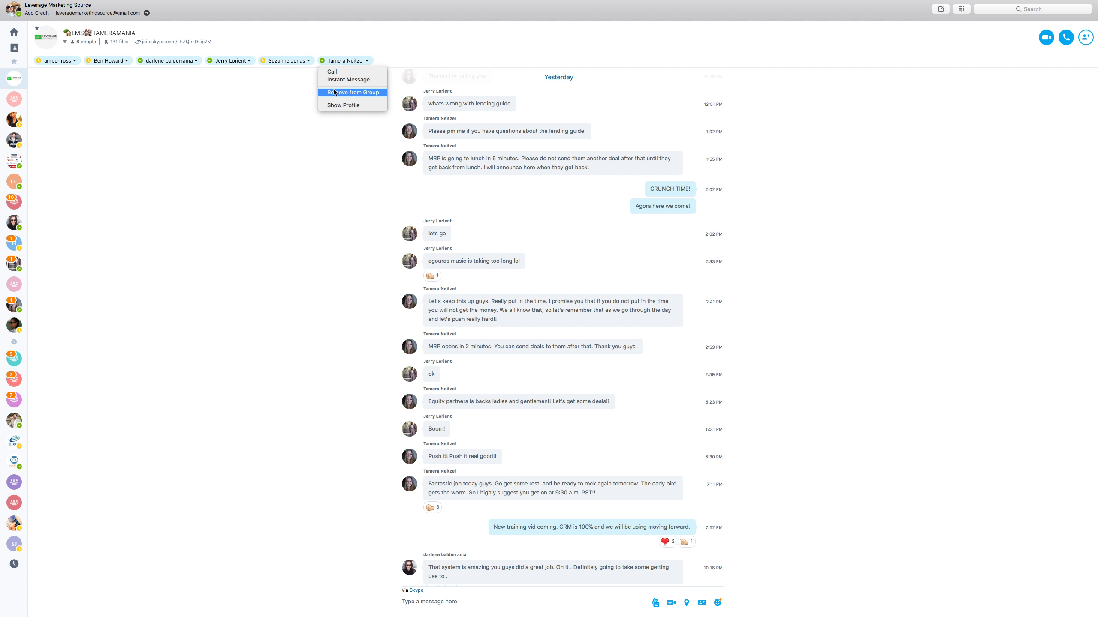
{"action": "left_click", "coordinate": [249, 104]}
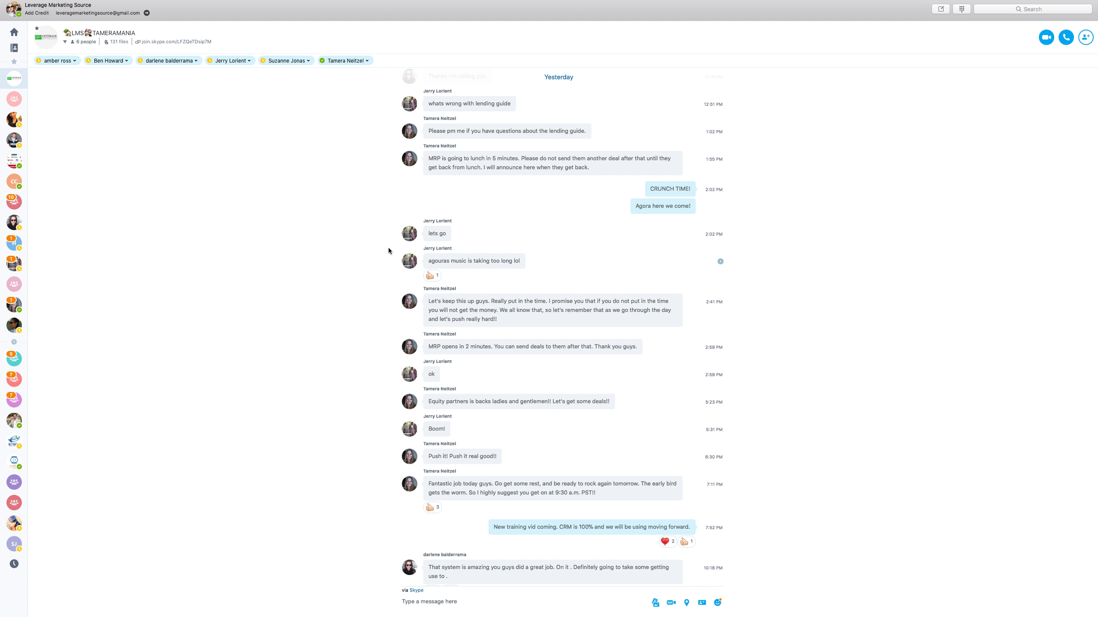
{"action": "key", "text": "ctrl+Left"}
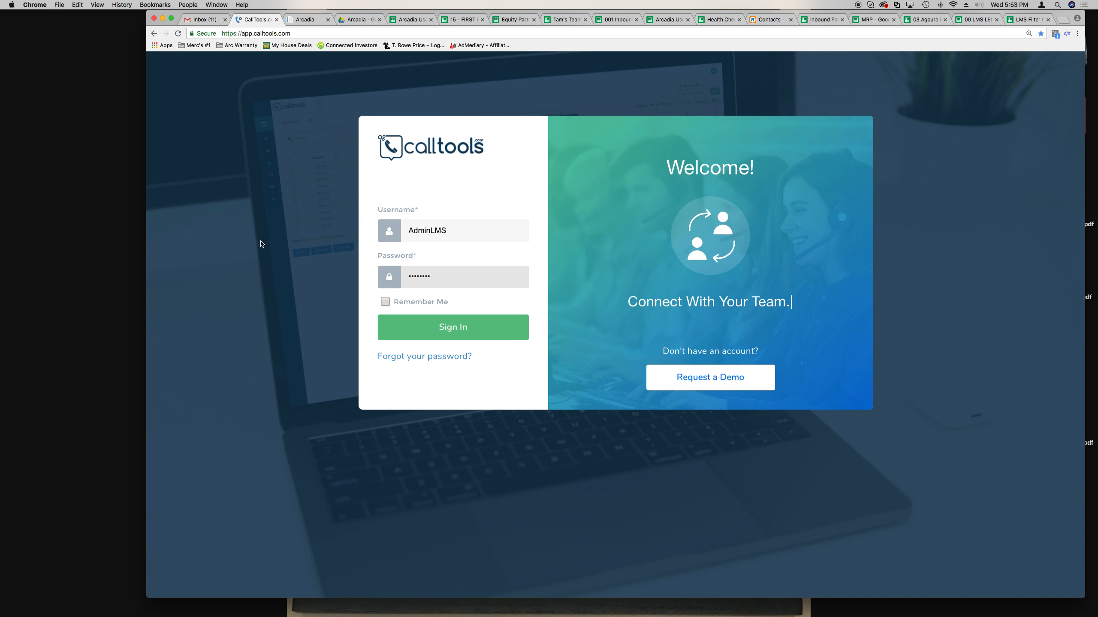
- Enlarge the Chrome window and check the Arcadia CRM tab before returning to CallTools
{"action": "left_click_drag", "start_coordinate": [149, 596], "coordinate": [118, 610]}
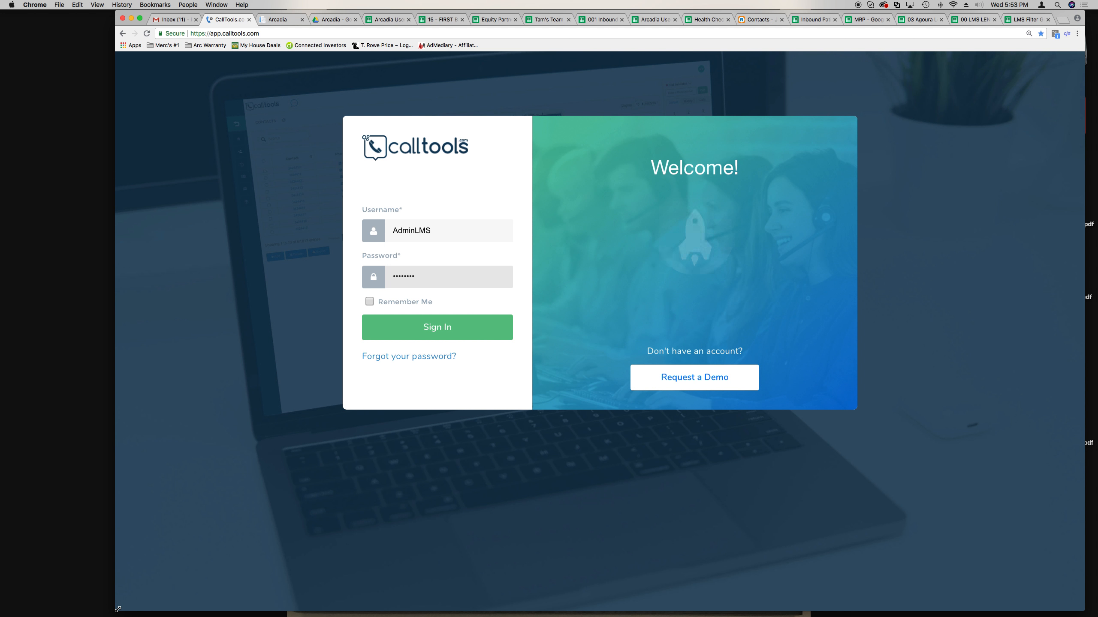
{"action": "left_click", "coordinate": [276, 21]}
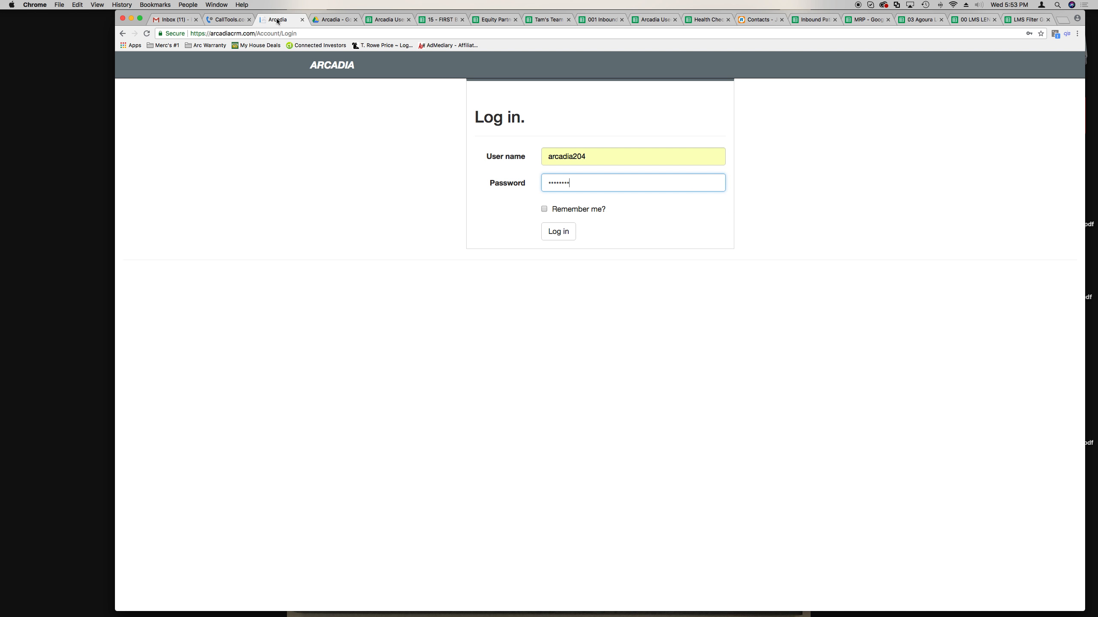
{"action": "left_click", "coordinate": [238, 25]}
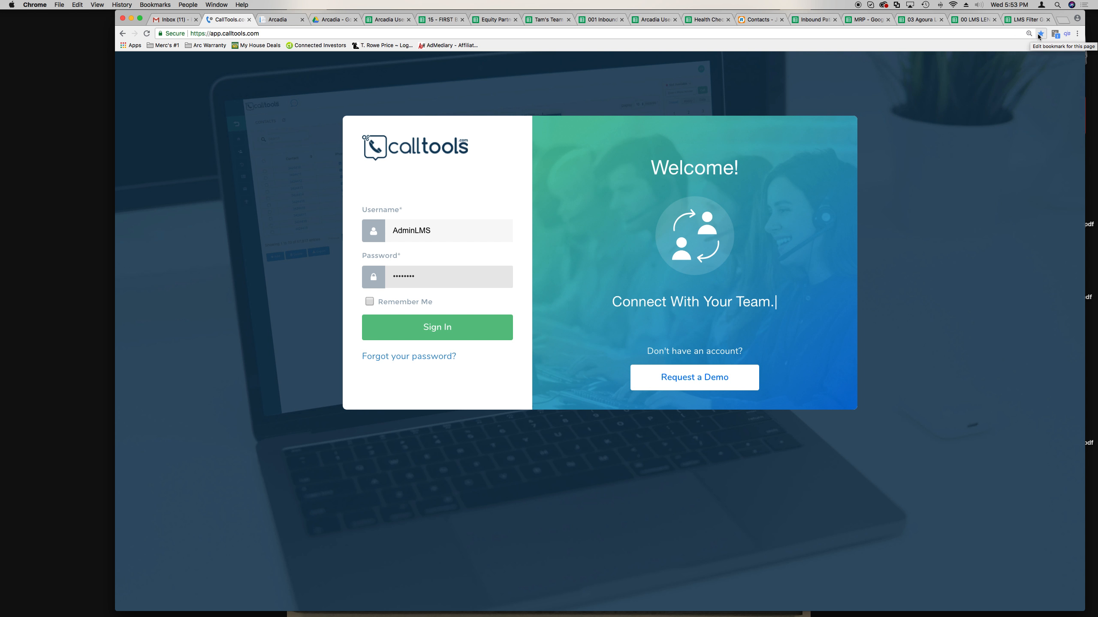
- Retype the admin account password and sign in to CallTools
{"action": "left_click", "coordinate": [449, 324]}
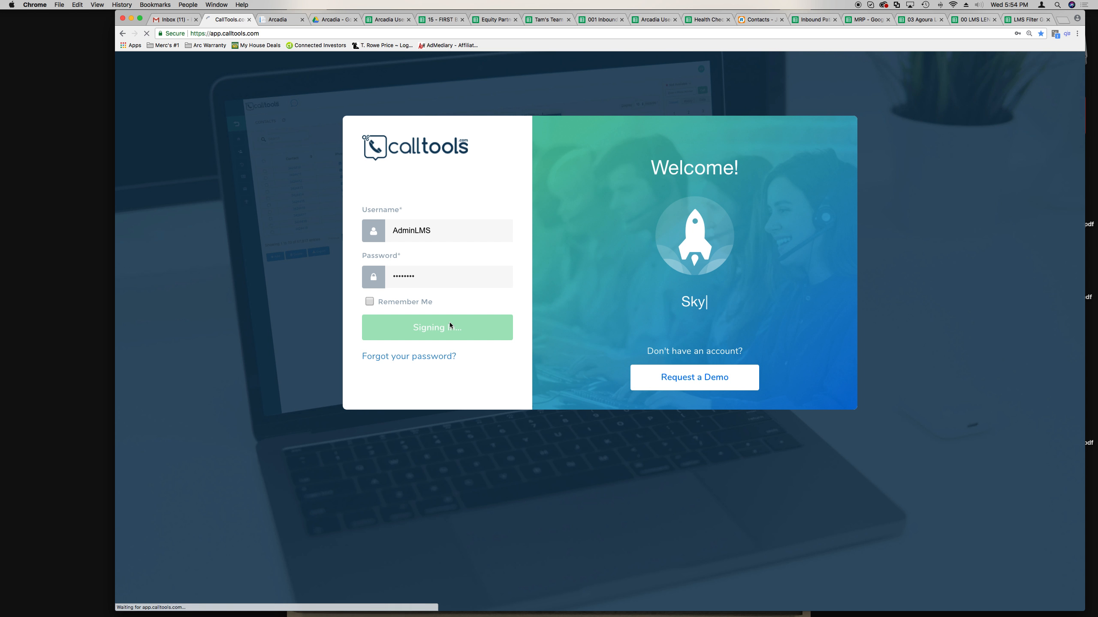
{"action": "left_click", "coordinate": [438, 281]}
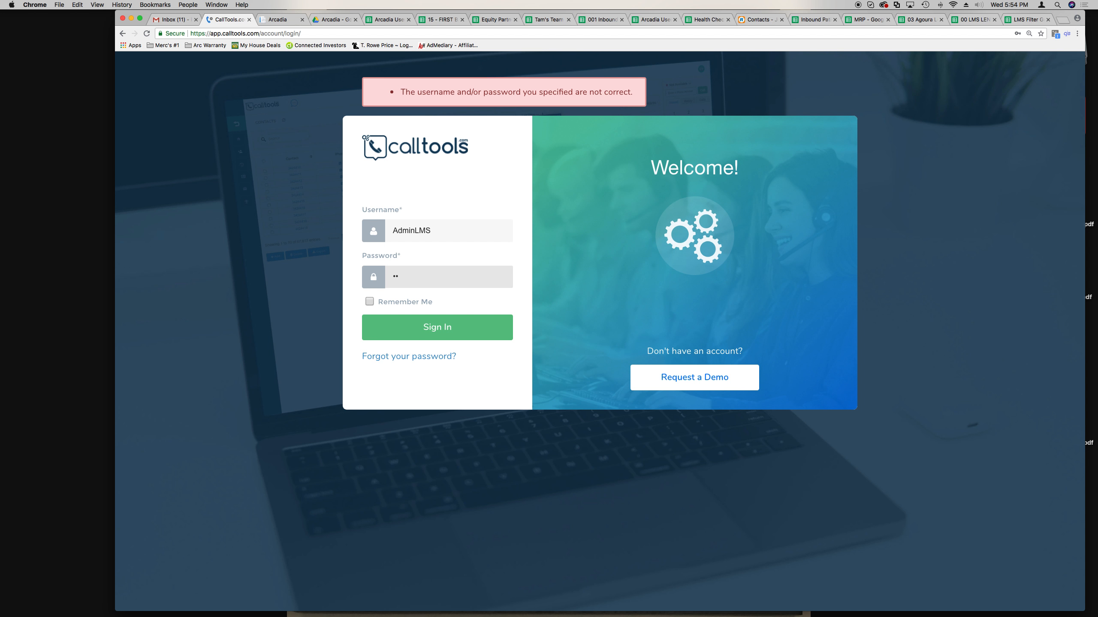
{"action": "type", "text": "••"}
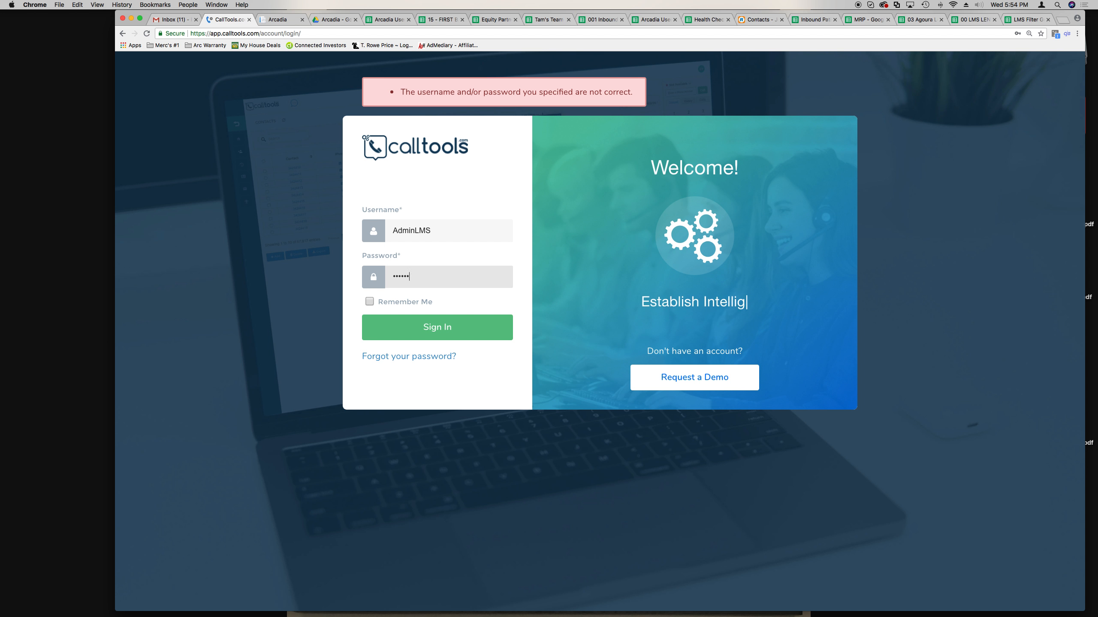
{"action": "key", "text": "BackSpace"}
{"action": "key", "text": "BackSpace"}
{"action": "key", "text": "BackSpace"}
{"action": "key", "text": "BackSpace"}
{"action": "key", "text": "BackSpace"}
{"action": "key", "text": "BackSpace"}
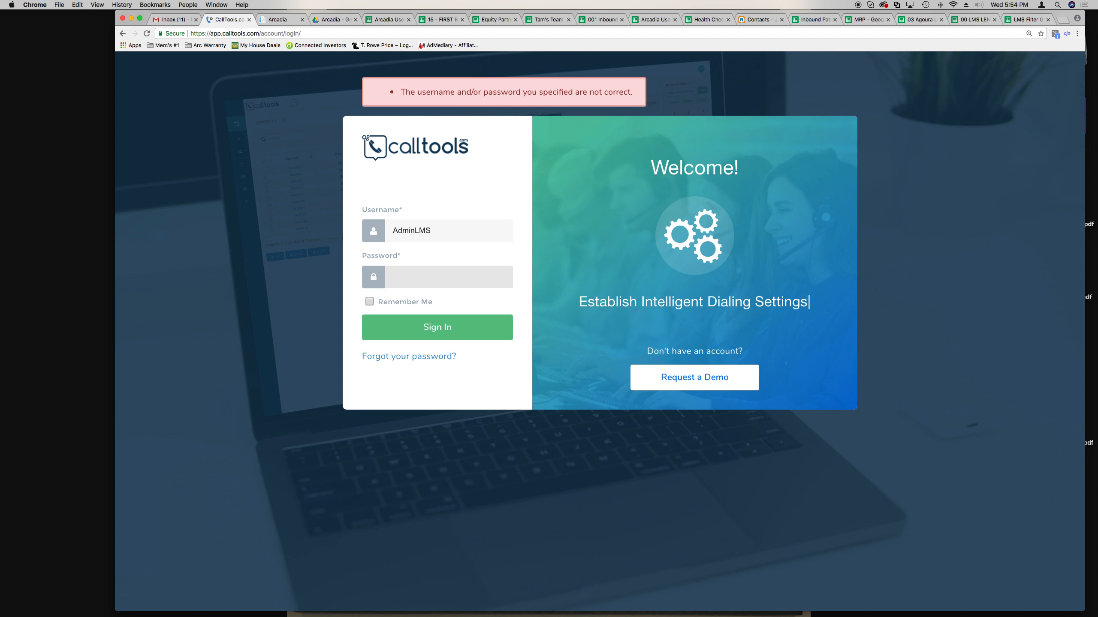
{"action": "type", "text": "•••••••"}
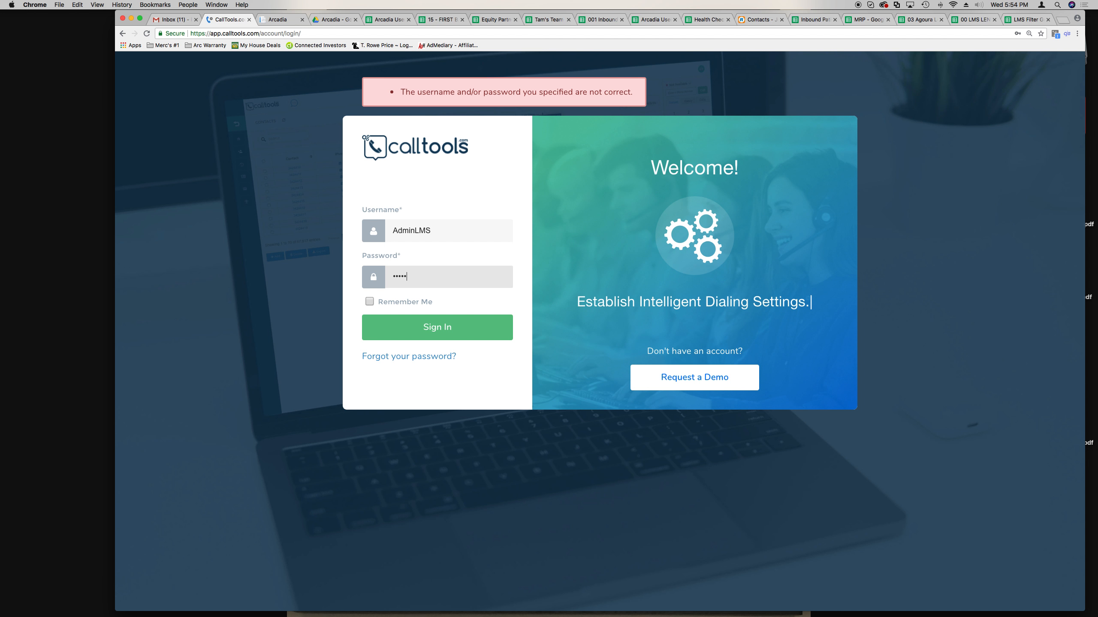
{"action": "type", "text": "••"}
{"action": "key", "text": "Return"}
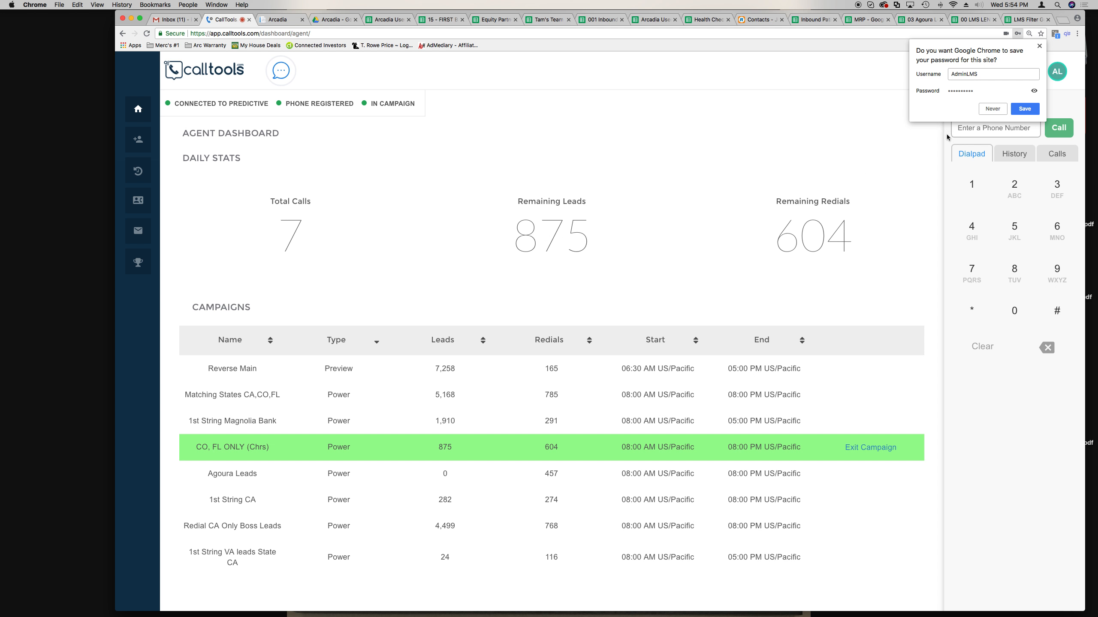
- Decline Chrome's password save and open the Not Available agent status dropdown
{"action": "left_click", "coordinate": [987, 111]}
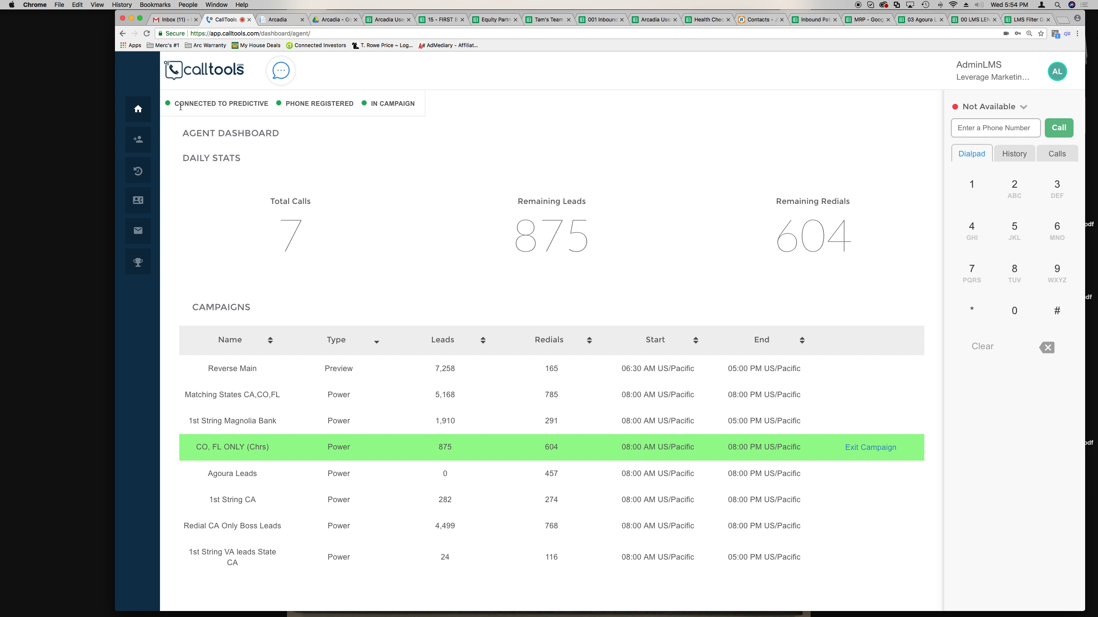
{"action": "left_click_drag", "start_coordinate": [175, 106], "coordinate": [452, 105]}
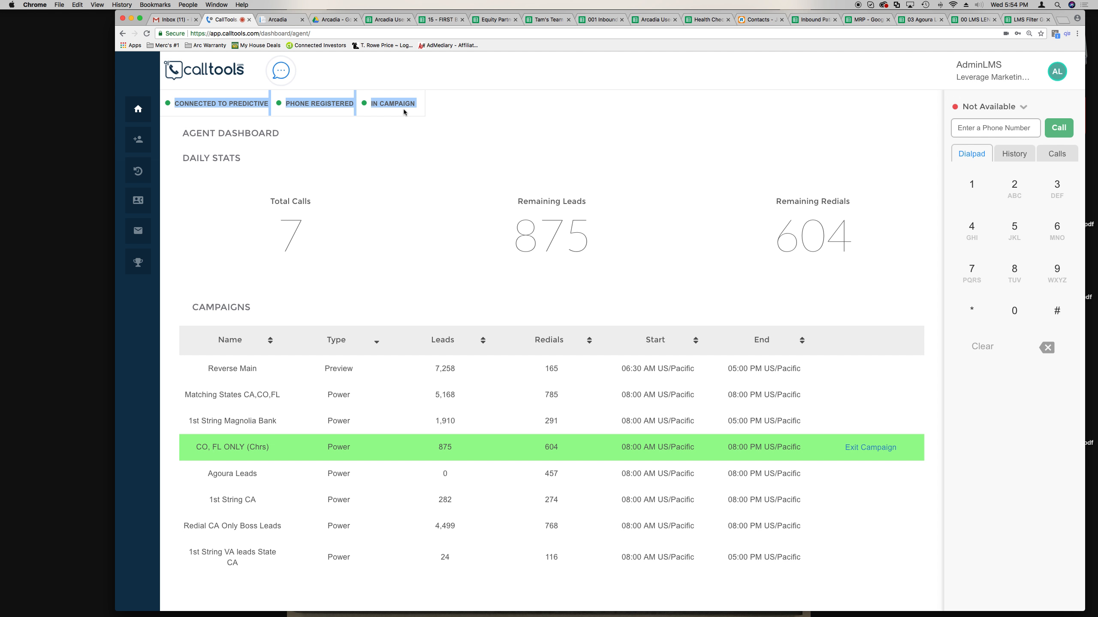
{"action": "left_click", "coordinate": [470, 113]}
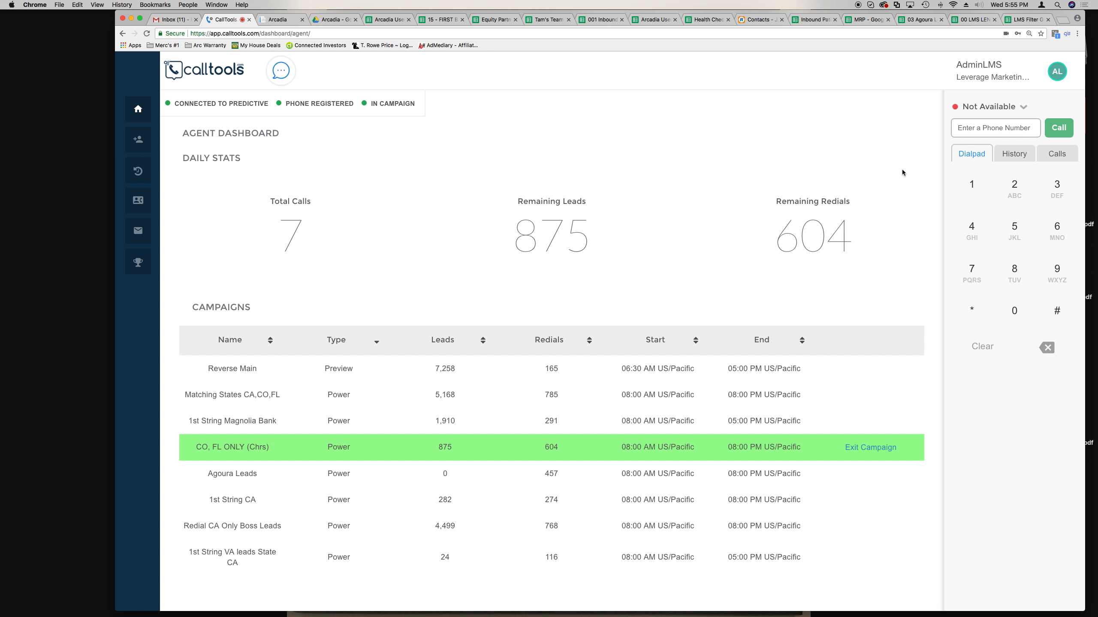
{"action": "left_click", "coordinate": [978, 112]}
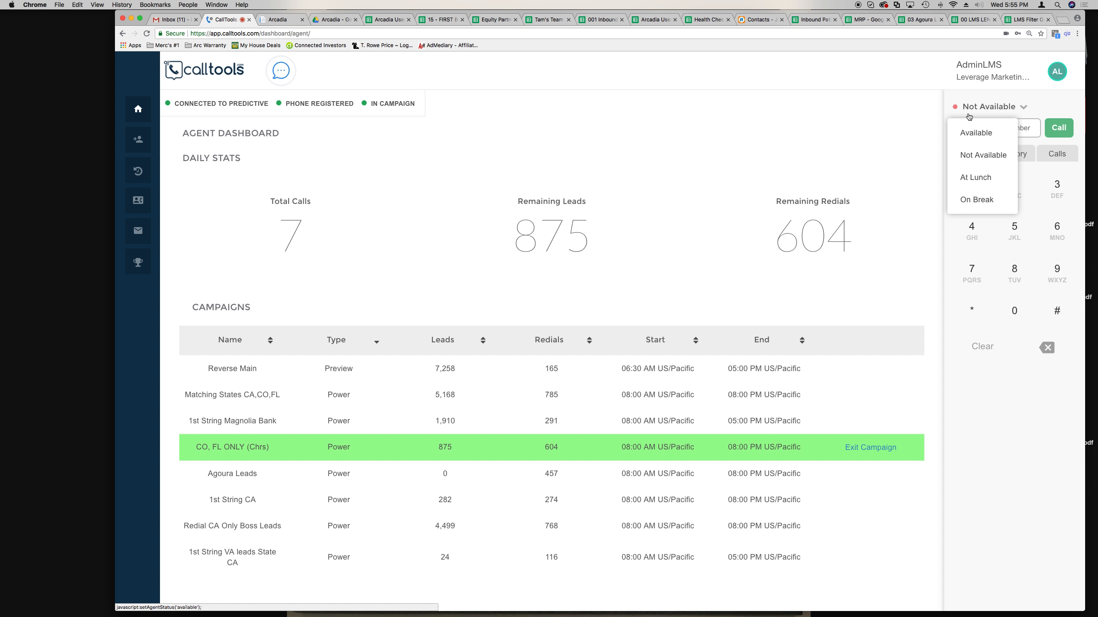
- Close the status dropdown keeping Not Available, and highlight the Connected to Predictive and In Campaign labels
{"action": "left_click", "coordinate": [919, 140]}
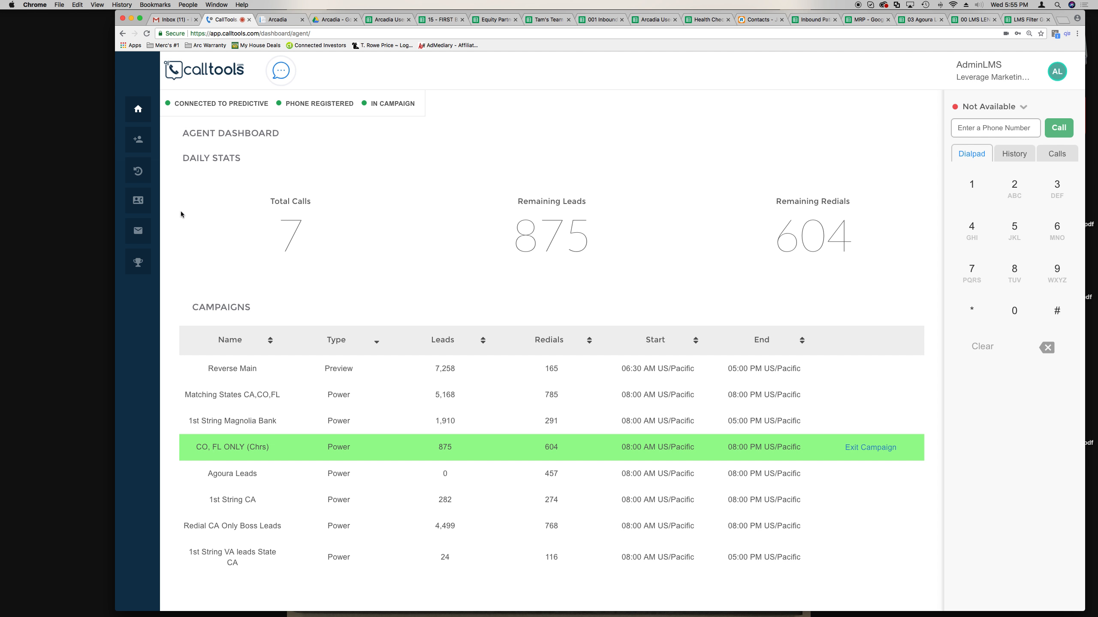
{"action": "left_click", "coordinate": [976, 107]}
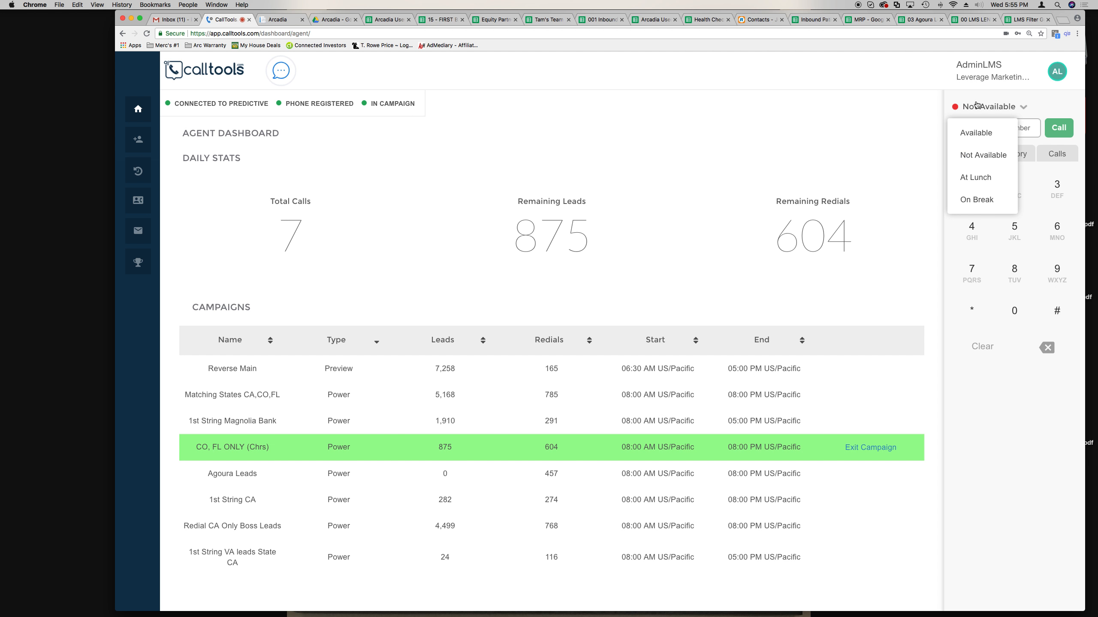
{"action": "left_click", "coordinate": [978, 156]}
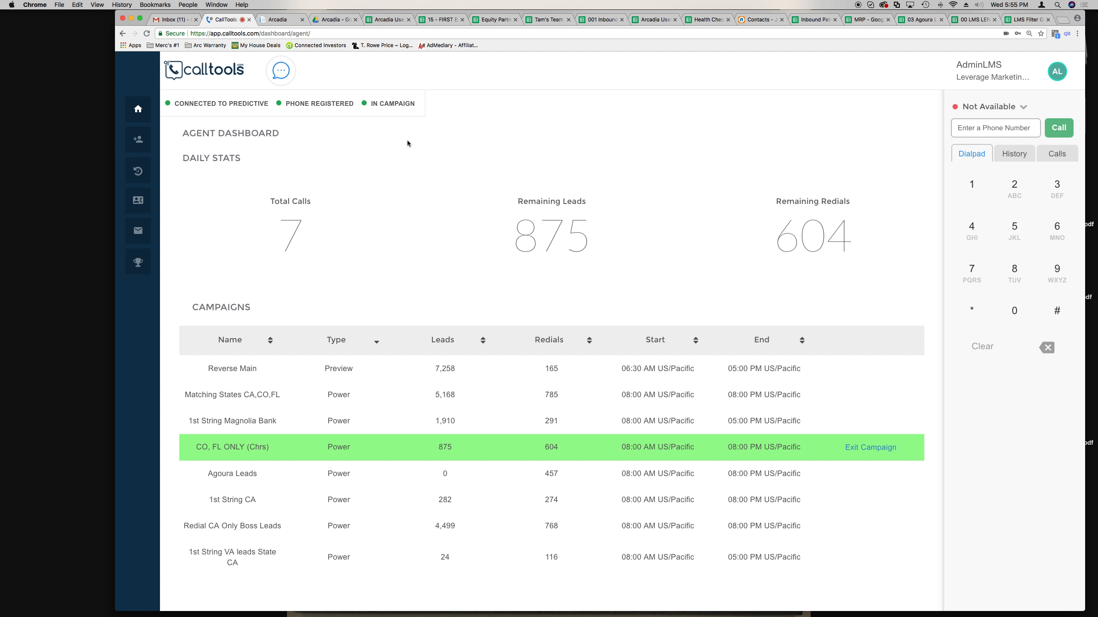
{"action": "left_click_drag", "start_coordinate": [179, 104], "coordinate": [344, 110]}
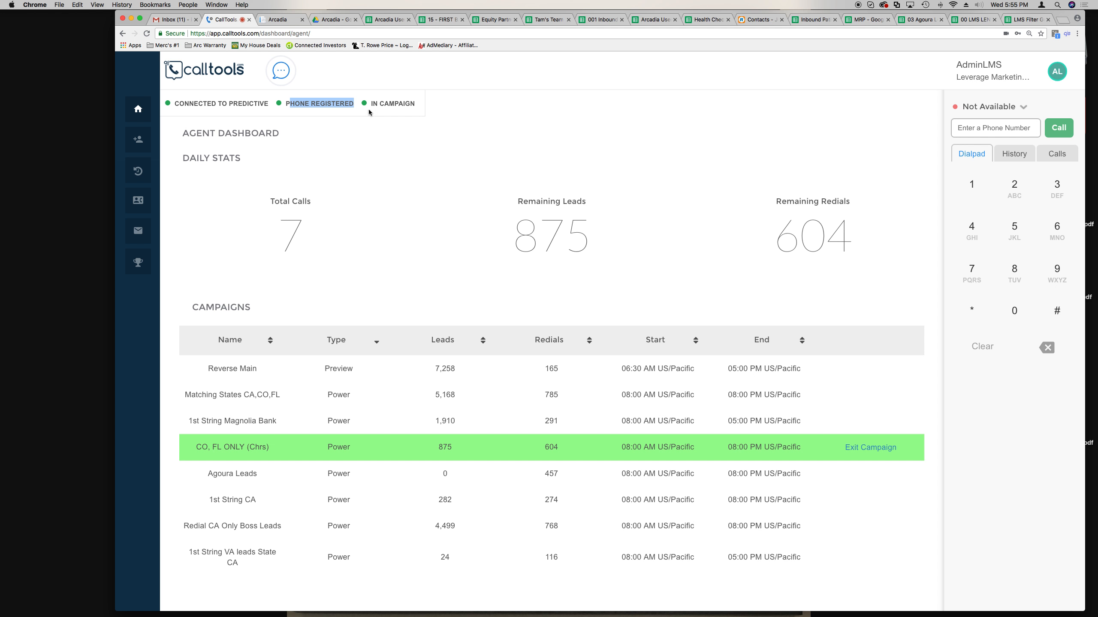
{"action": "left_click_drag", "start_coordinate": [372, 105], "coordinate": [414, 106]}
{"action": "left_click", "coordinate": [380, 130]}
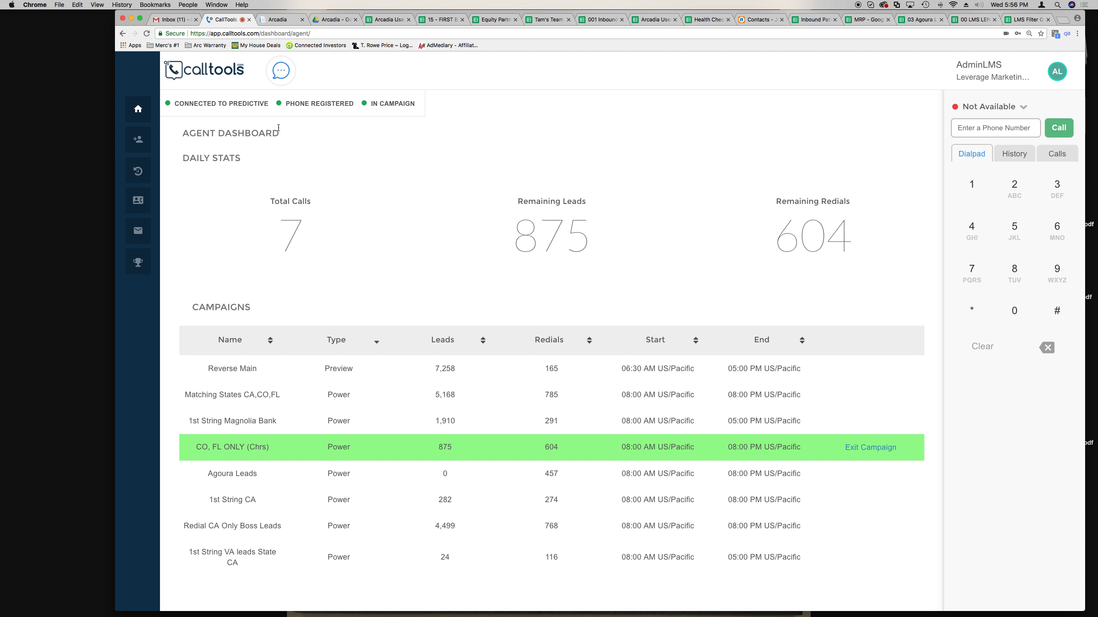
- Switch to the Arcadia CRM tab and log in with the saved credentials
{"action": "left_click", "coordinate": [277, 24]}
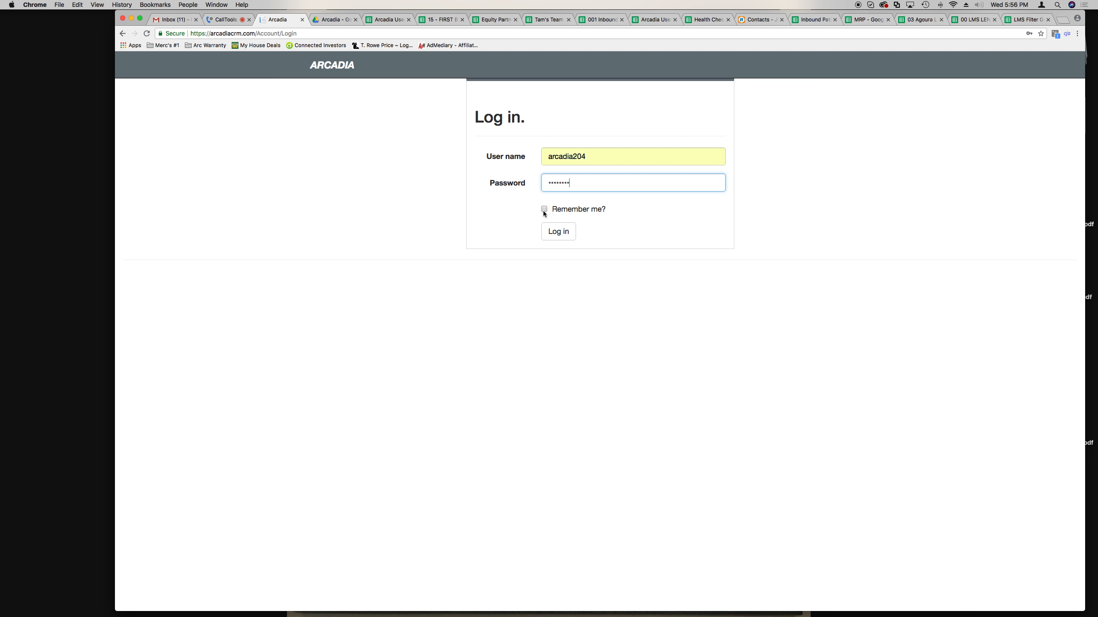
{"action": "left_click", "coordinate": [556, 241]}
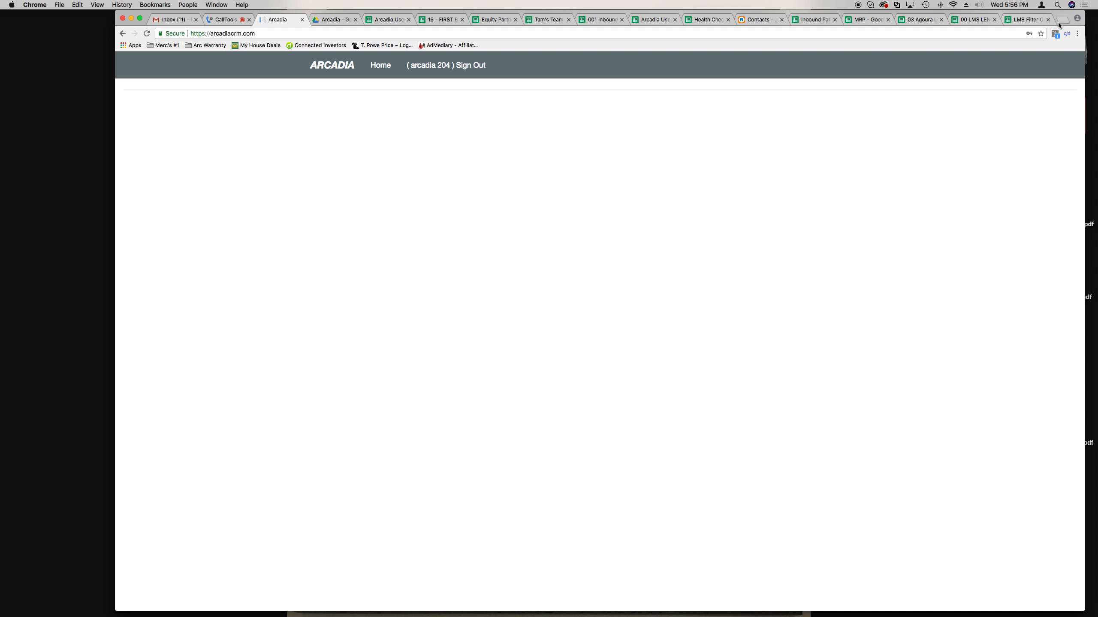
- Check Chrome's Bookmarks menu without choosing anything, then return to the CallTools dashboard tab
{"action": "left_click", "coordinate": [1078, 35]}
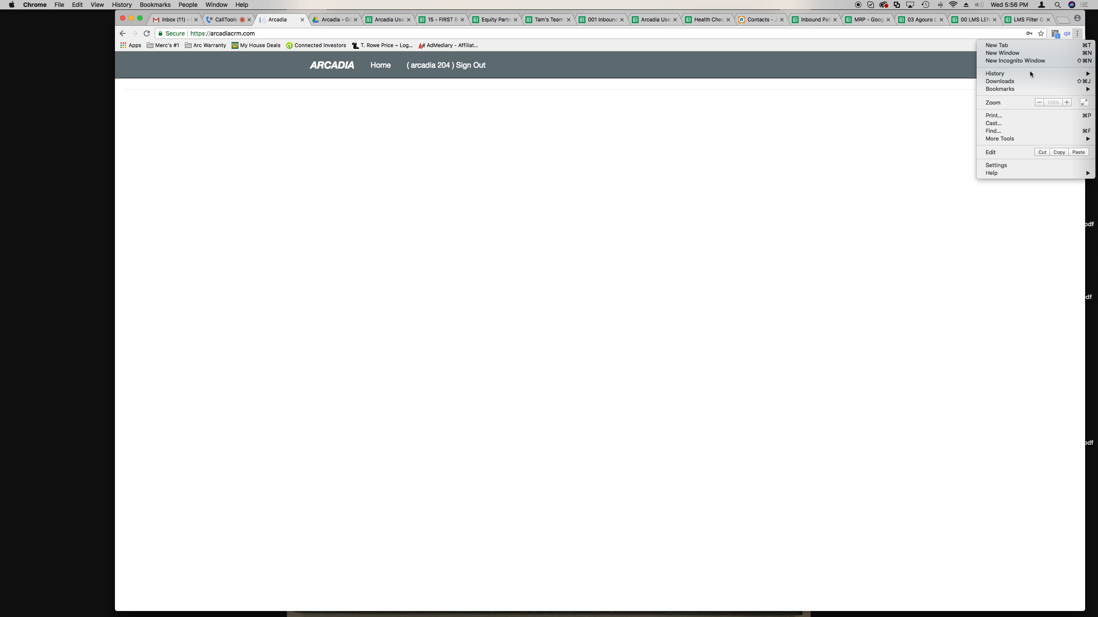
{"action": "mouse_move", "coordinate": [1014, 91]}
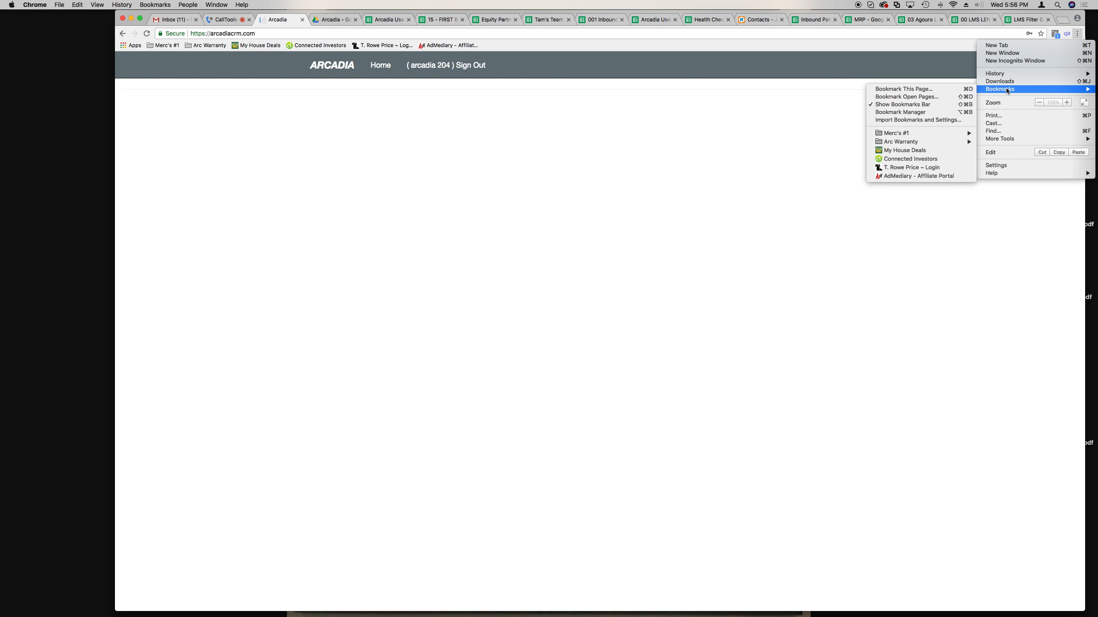
{"action": "left_click", "coordinate": [733, 145]}
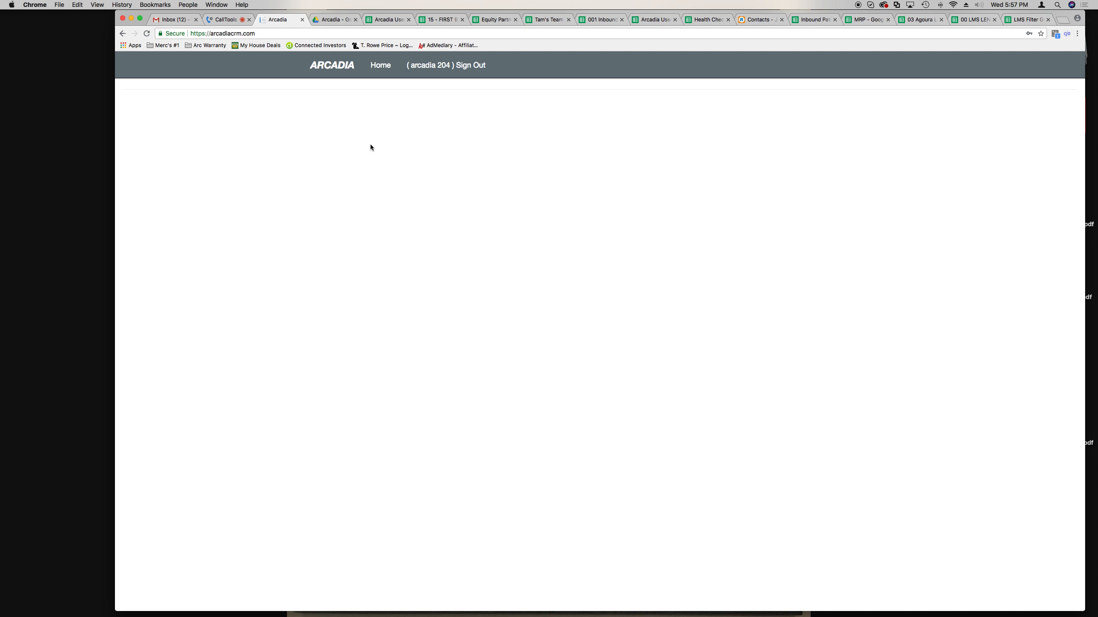
{"action": "left_click", "coordinate": [225, 20]}
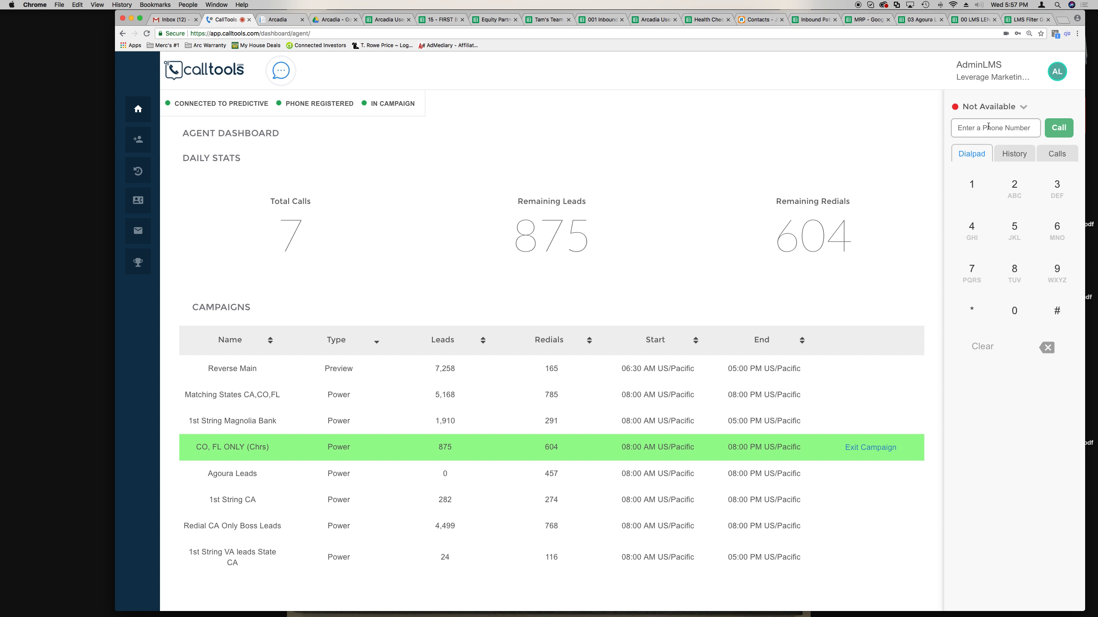
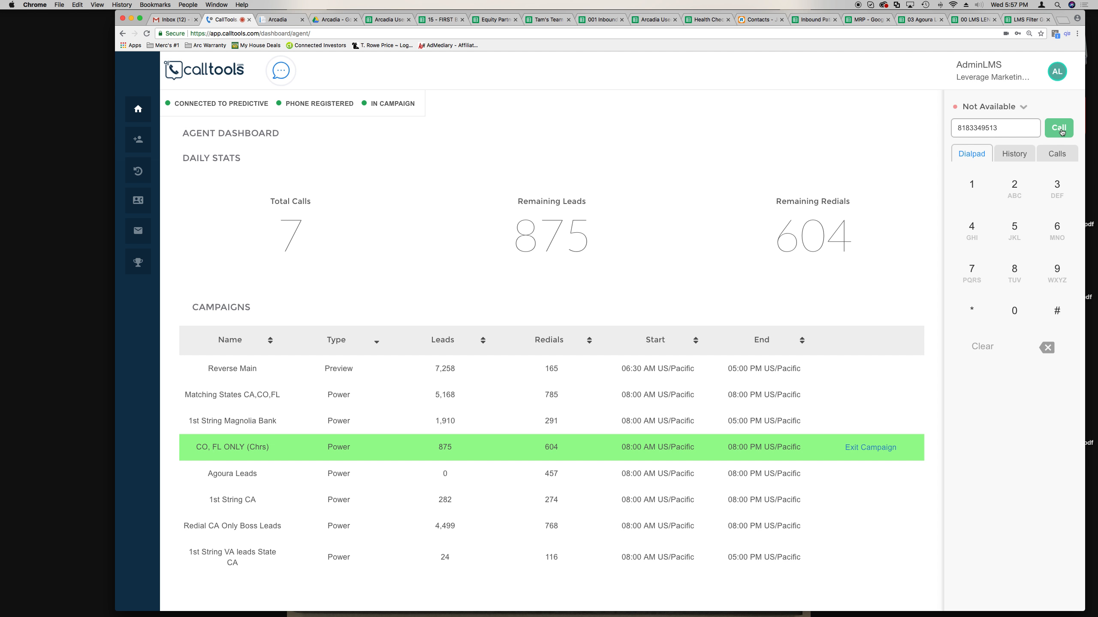
- Enter the lead's phone number in the dial field, leaving the agent status Not Available
{"action": "left_click", "coordinate": [1001, 108]}
{"action": "left_click", "coordinate": [912, 131]}
- Confirm the status stays Not Available, then call the entered number with the green Call button
{"action": "left_click", "coordinate": [957, 108]}
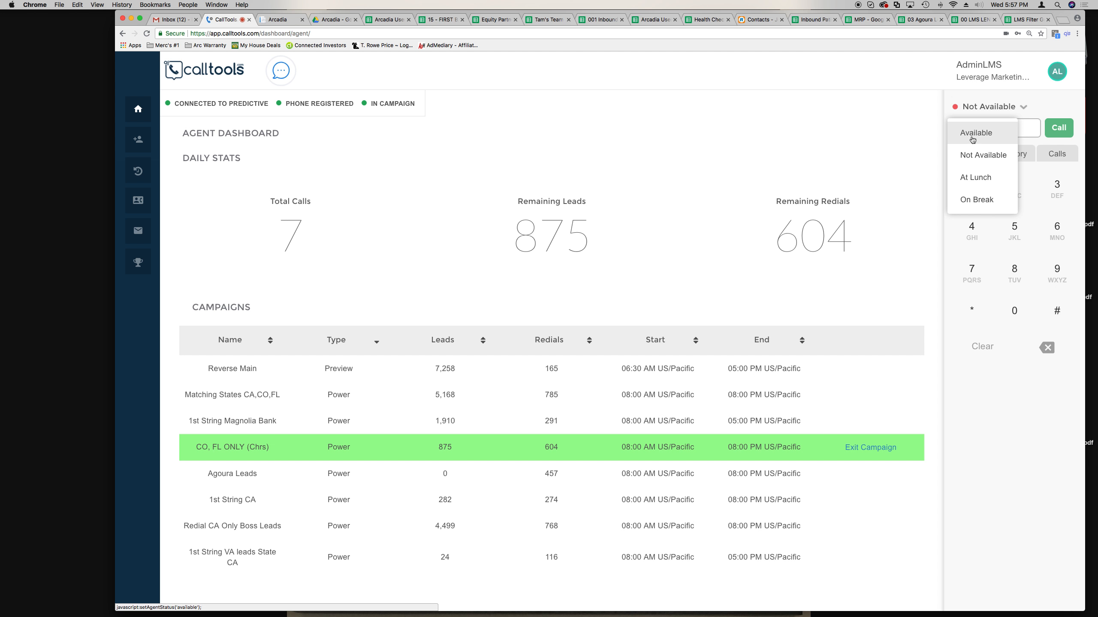
{"action": "left_click", "coordinate": [1048, 108]}
{"action": "scroll", "coordinate": [1060, 127], "scroll_direction": "up", "scroll_amount": 2}
{"action": "scroll", "coordinate": [927, 176], "scroll_direction": "up", "scroll_amount": 2}
{"action": "scroll", "coordinate": [927, 176], "scroll_direction": "down", "scroll_amount": 5}
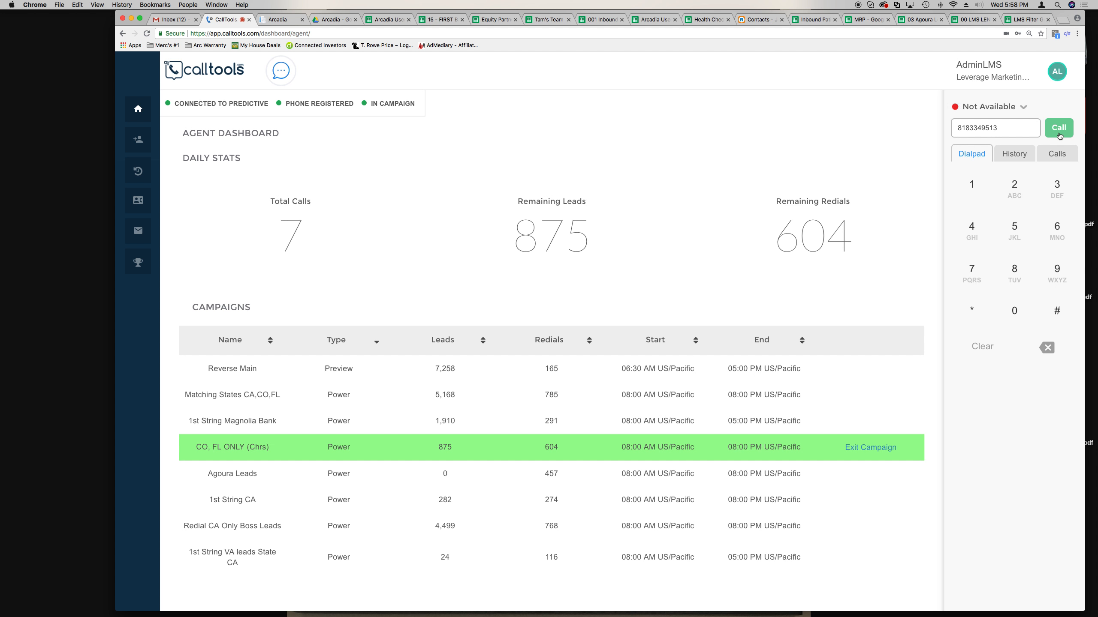
{"action": "left_click", "coordinate": [1059, 133]}
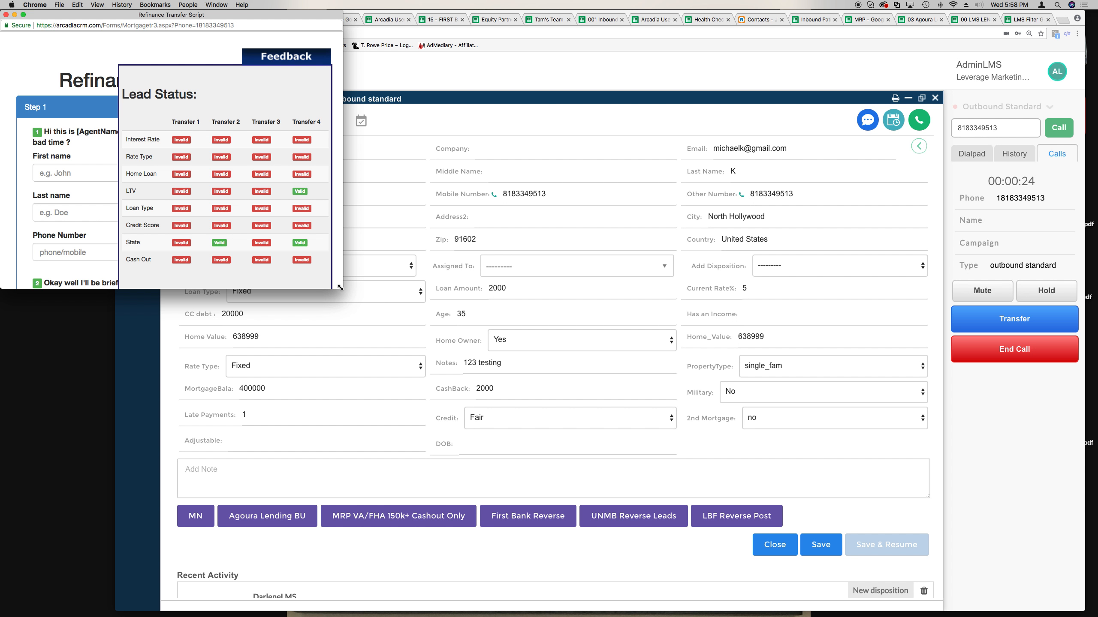
- Drag the Refinance Transfer Script popup larger and taller, switching between it and the contact form
{"action": "left_click_drag", "start_coordinate": [340, 287], "coordinate": [344, 343]}
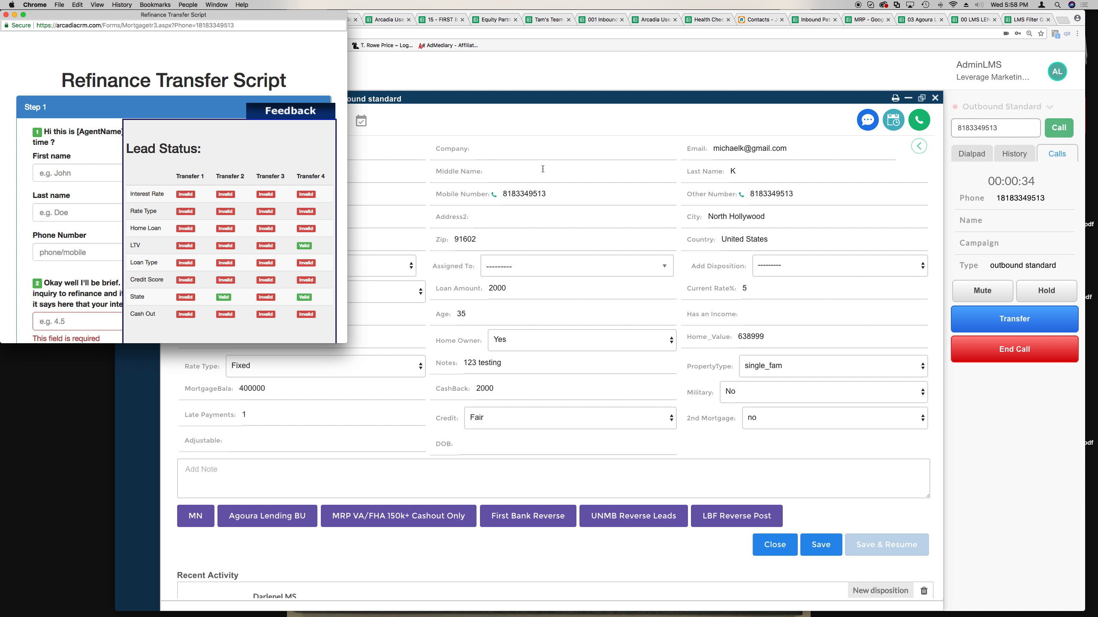
{"action": "left_click", "coordinate": [520, 166]}
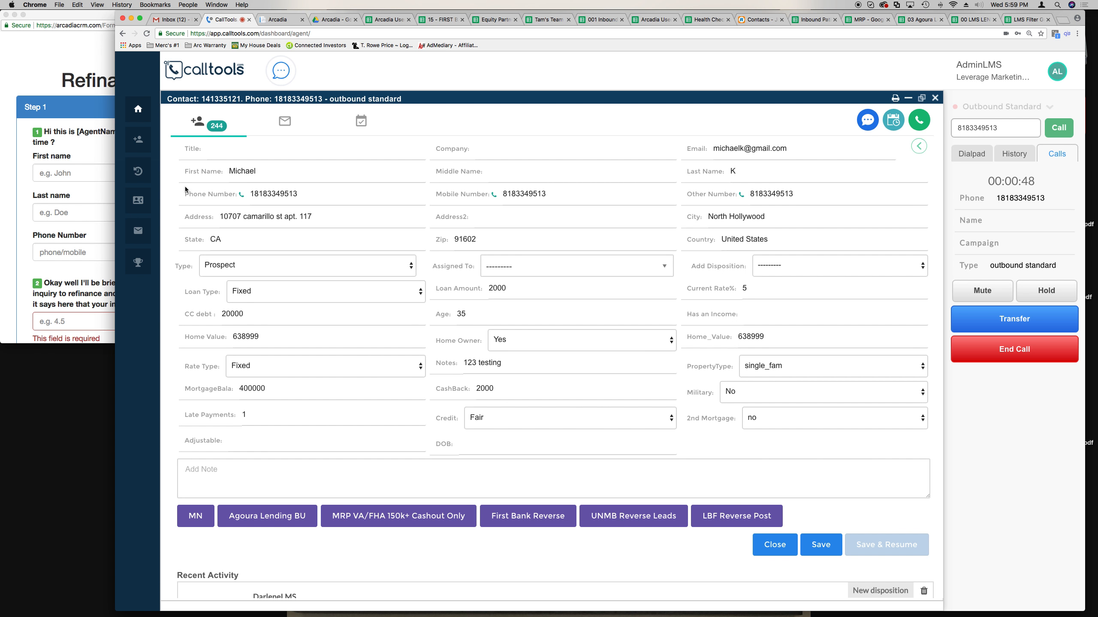
{"action": "left_click", "coordinate": [30, 56]}
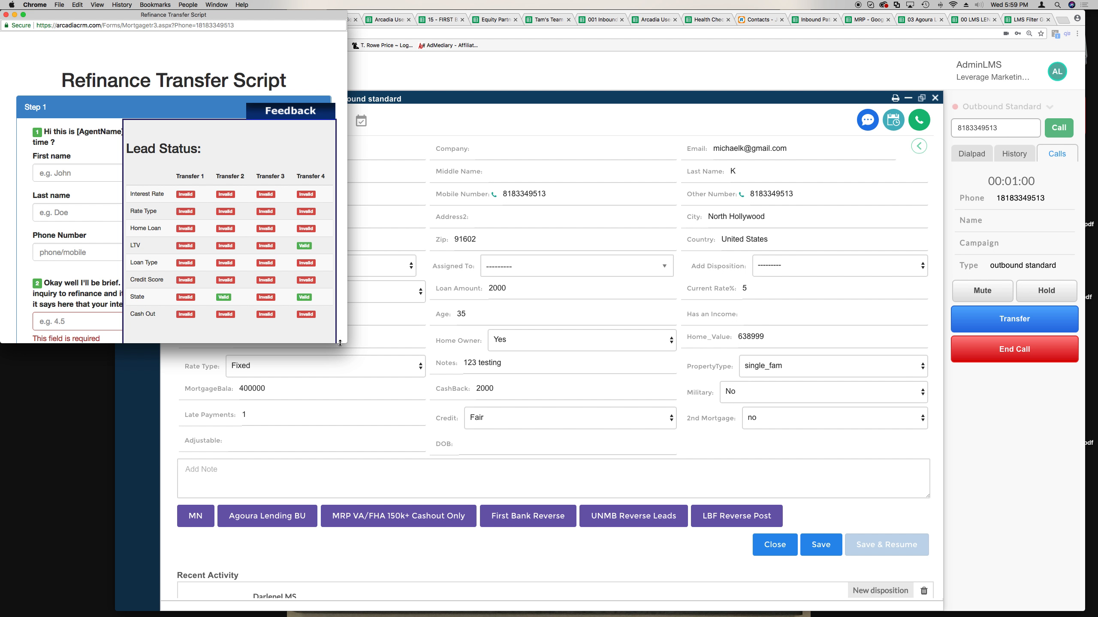
{"action": "left_click_drag", "start_coordinate": [340, 345], "coordinate": [637, 426]}
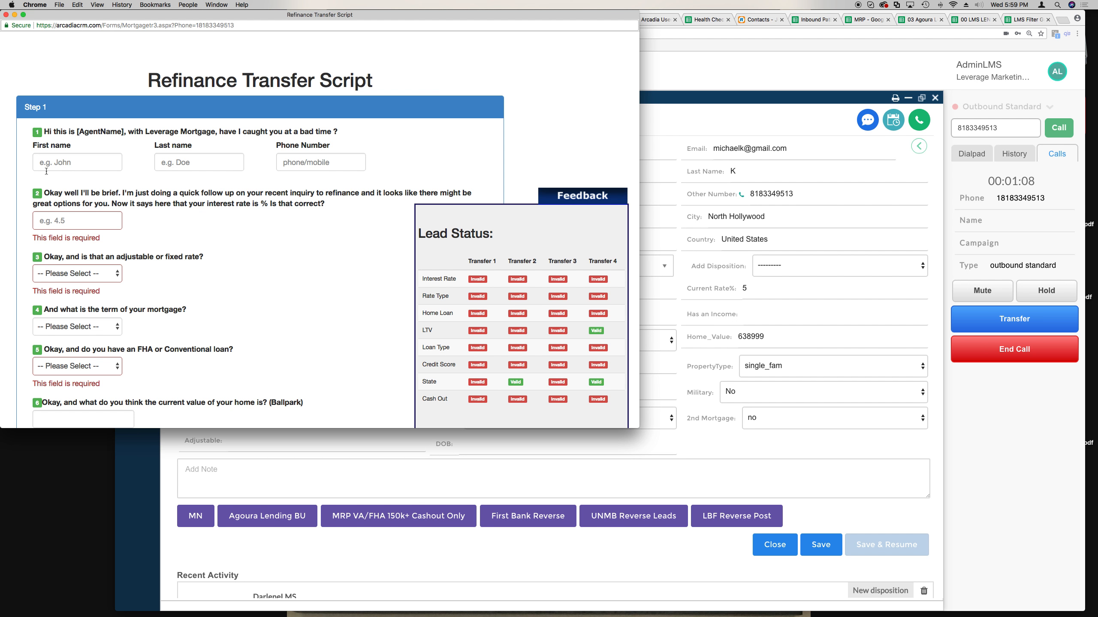
- Autofill the lead's first name and phone from the saved 'Mich' entry
{"action": "left_click", "coordinate": [694, 174]}
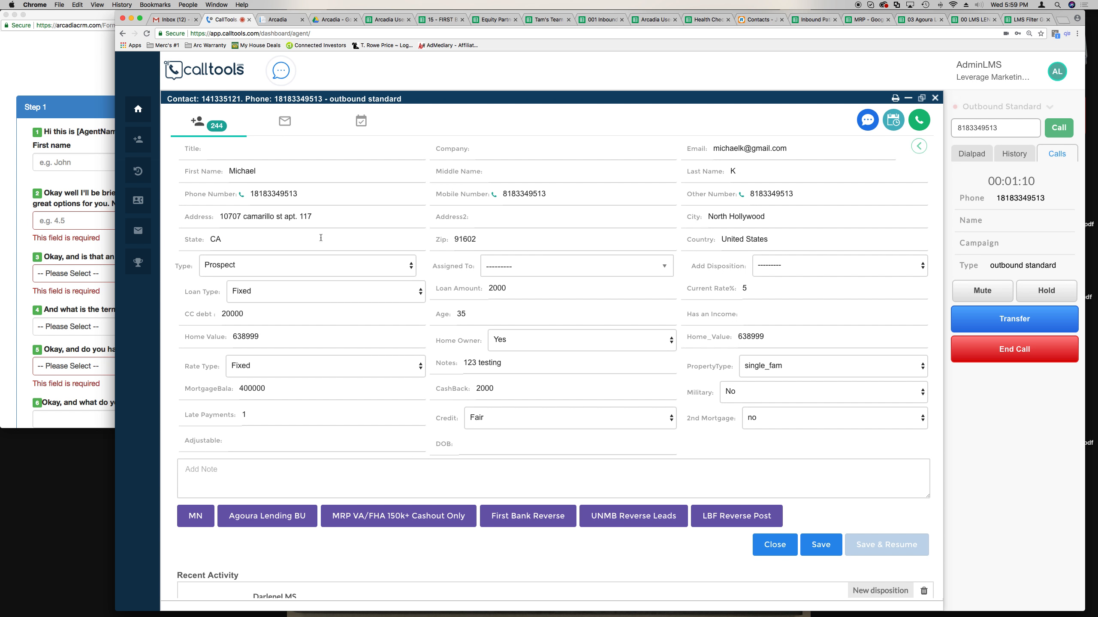
{"action": "left_click", "coordinate": [103, 82]}
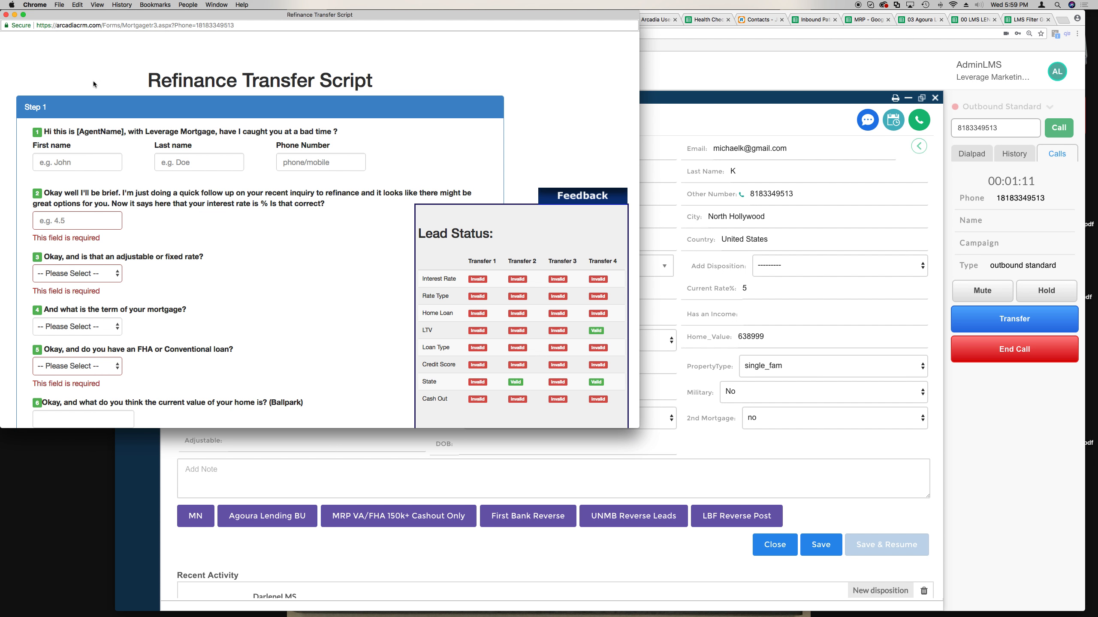
{"action": "left_click", "coordinate": [72, 163]}
{"action": "type", "text": "Michael"}
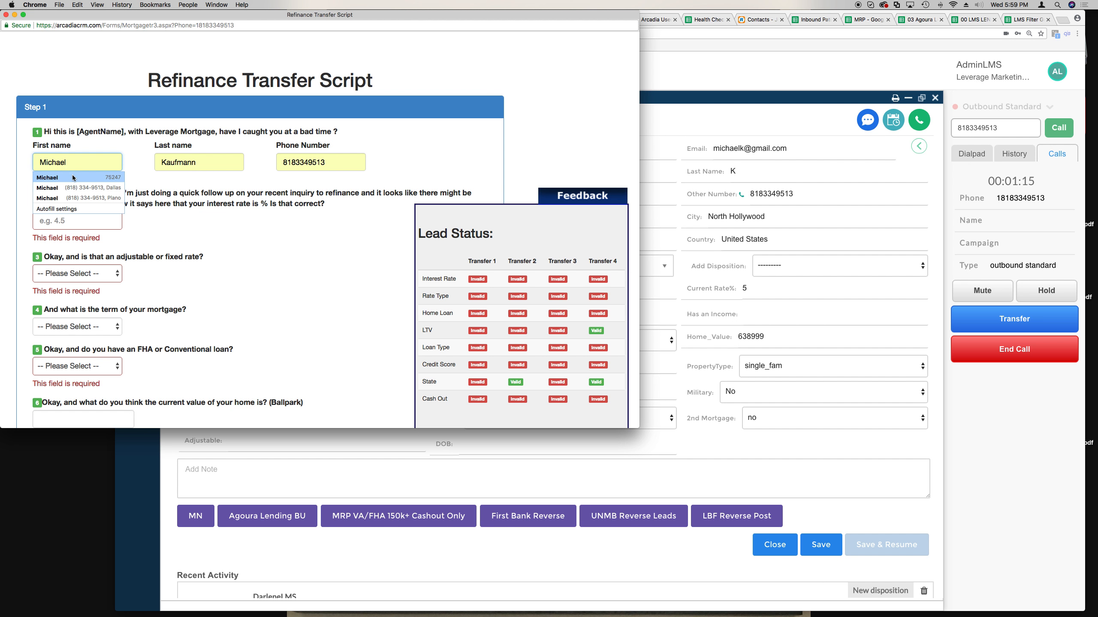
{"action": "left_click", "coordinate": [74, 178]}
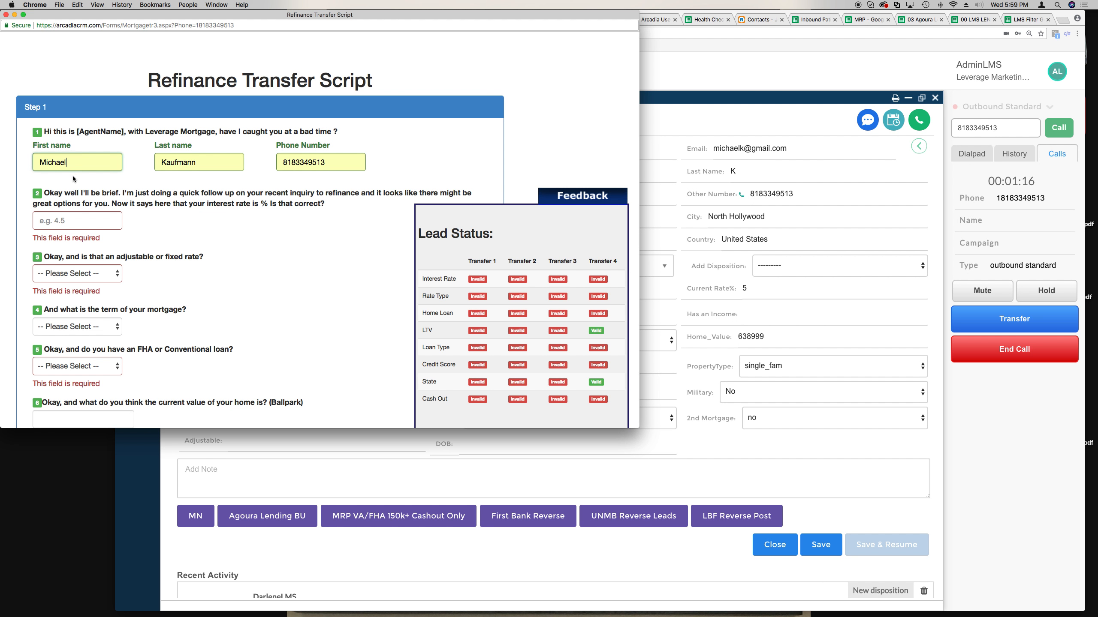
- Enter a 4.50 interest rate, leaving the adjustable-or-fixed question unanswered
{"action": "left_click", "coordinate": [68, 220]}
{"action": "type", "text": "4.50"}
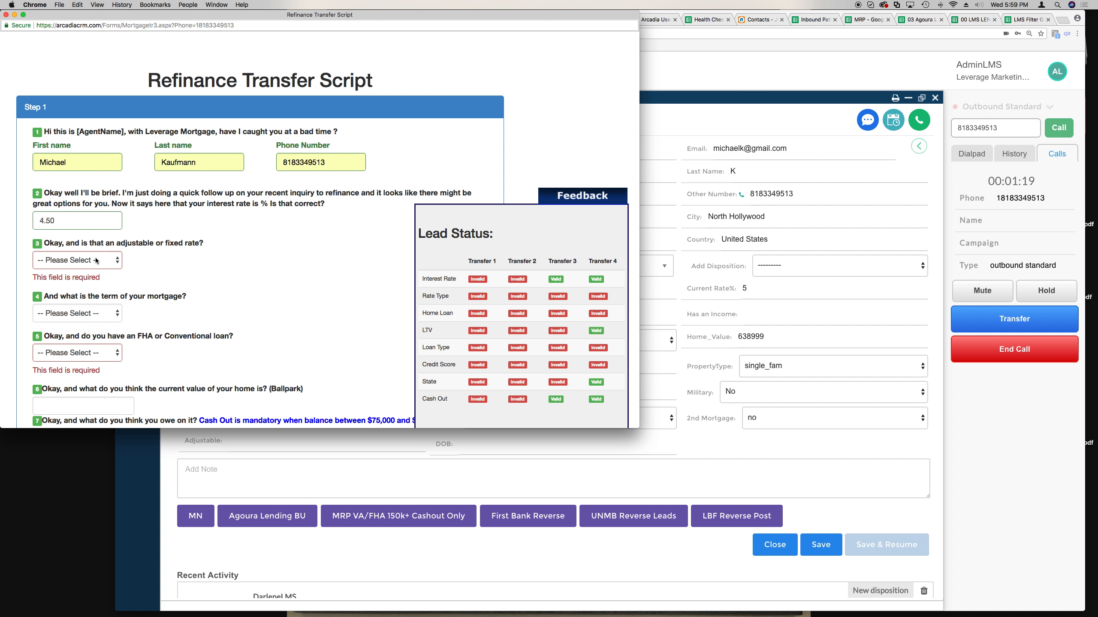
{"action": "left_click", "coordinate": [96, 261]}
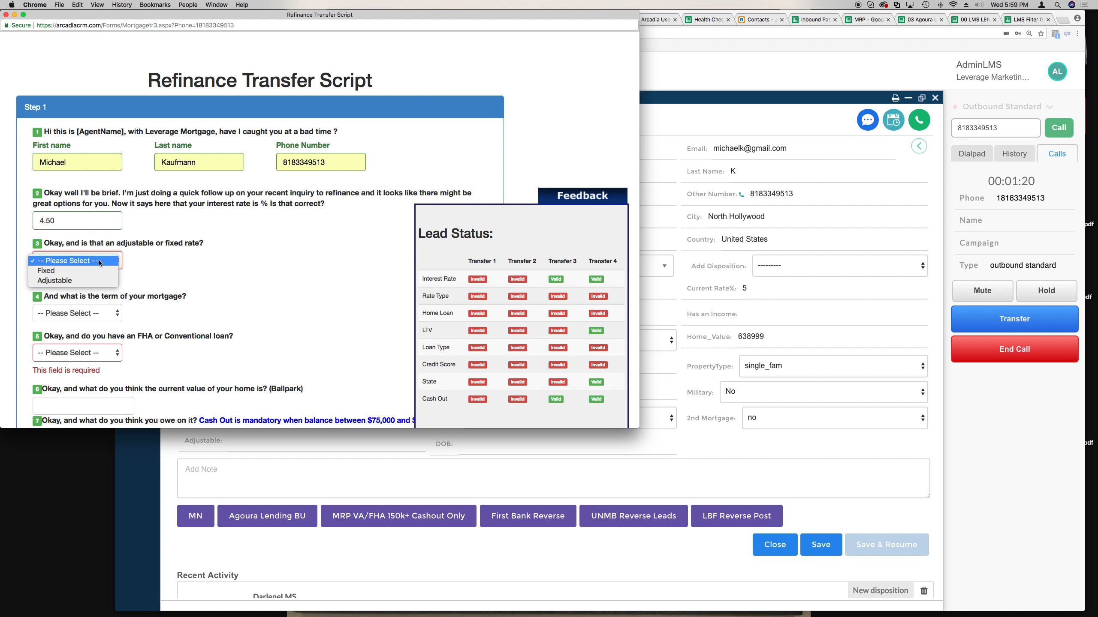
{"action": "left_click", "coordinate": [89, 269]}
{"action": "left_click", "coordinate": [92, 264]}
{"action": "left_click", "coordinate": [102, 253]}
{"action": "left_click", "coordinate": [98, 253]}
{"action": "left_click", "coordinate": [98, 252]}
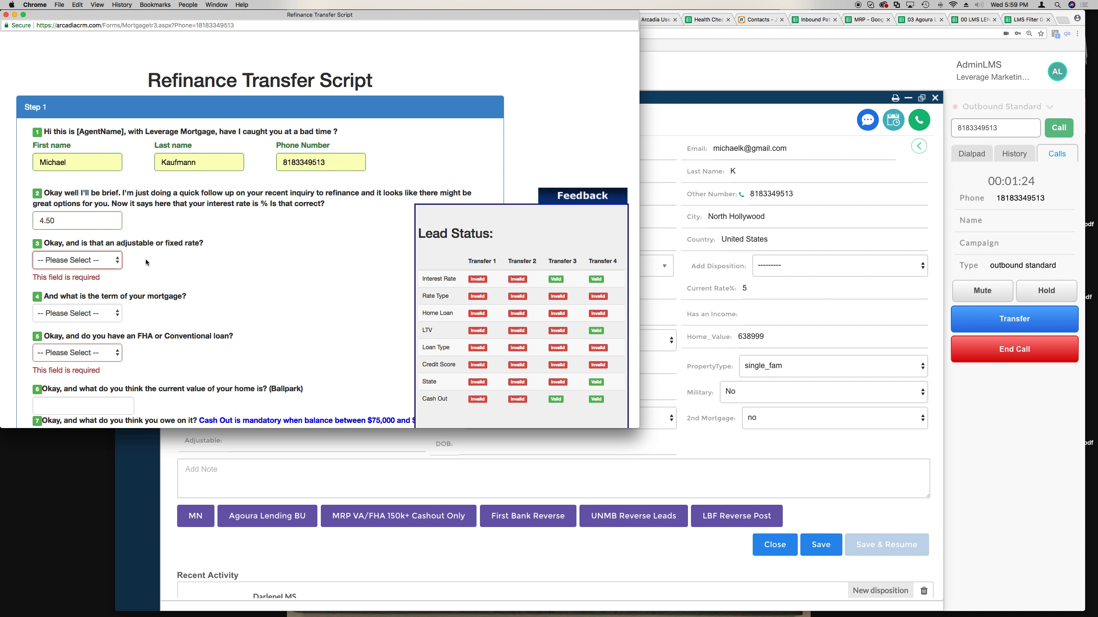
- Enter 450,000 as the home value and 250,000 as the amount owed
{"action": "scroll", "coordinate": [112, 284], "scroll_direction": "down", "scroll_amount": 5}
{"action": "left_click", "coordinate": [101, 280]}
{"action": "type", "text": "450,000"}
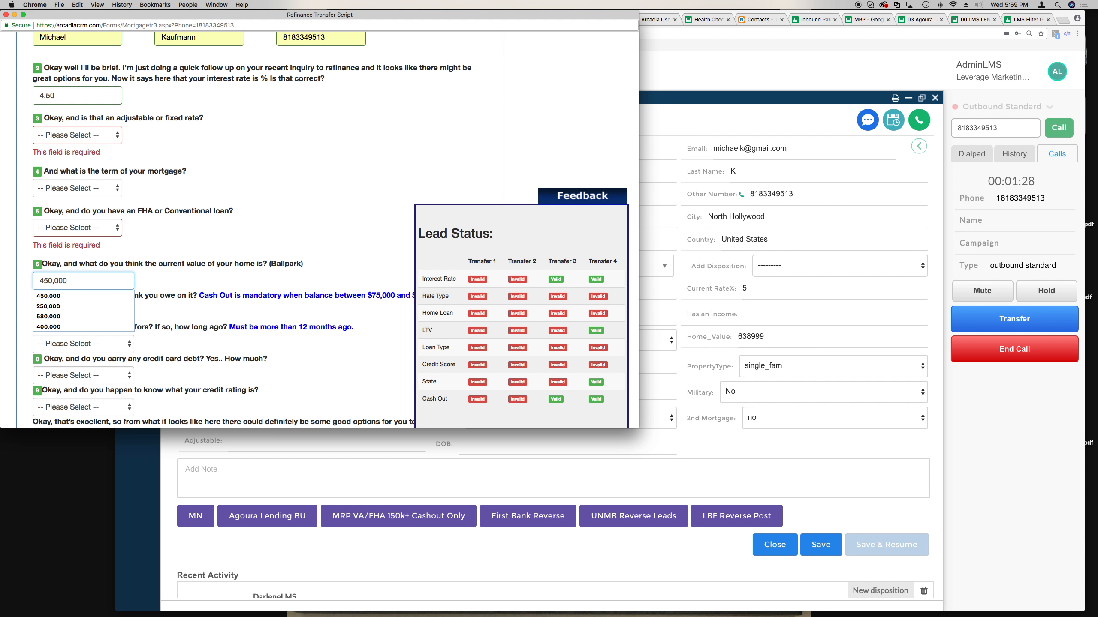
{"action": "left_click", "coordinate": [56, 312]}
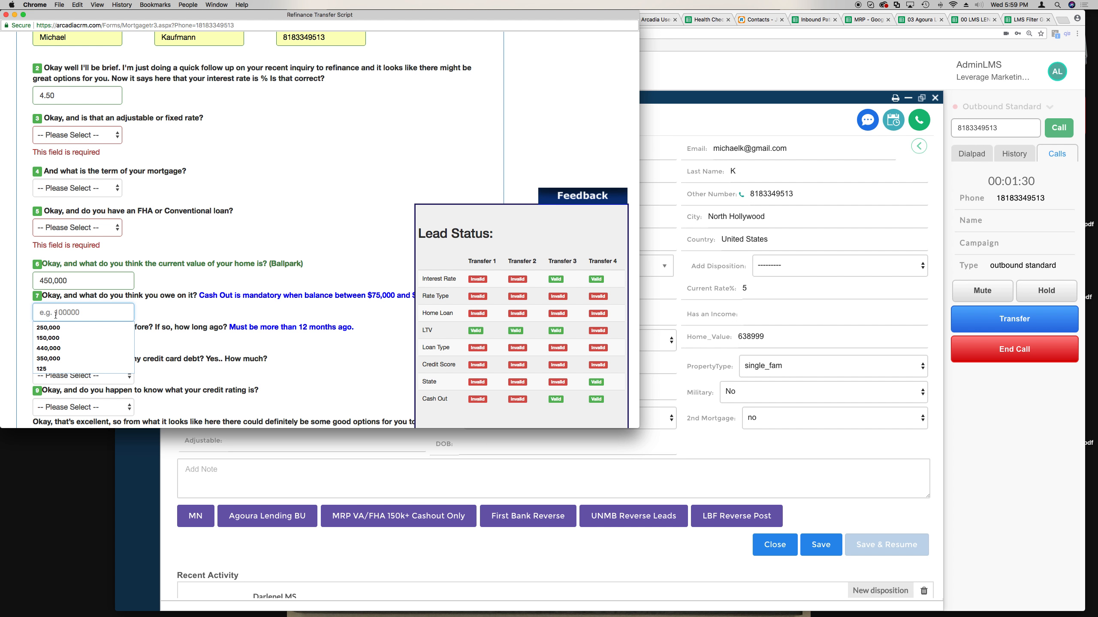
{"action": "type", "text": "250,000"}
- Set the state to CA and answer question 5 with Refinance (Conventional)
{"action": "scroll", "coordinate": [153, 312], "scroll_direction": "down", "scroll_amount": 5}
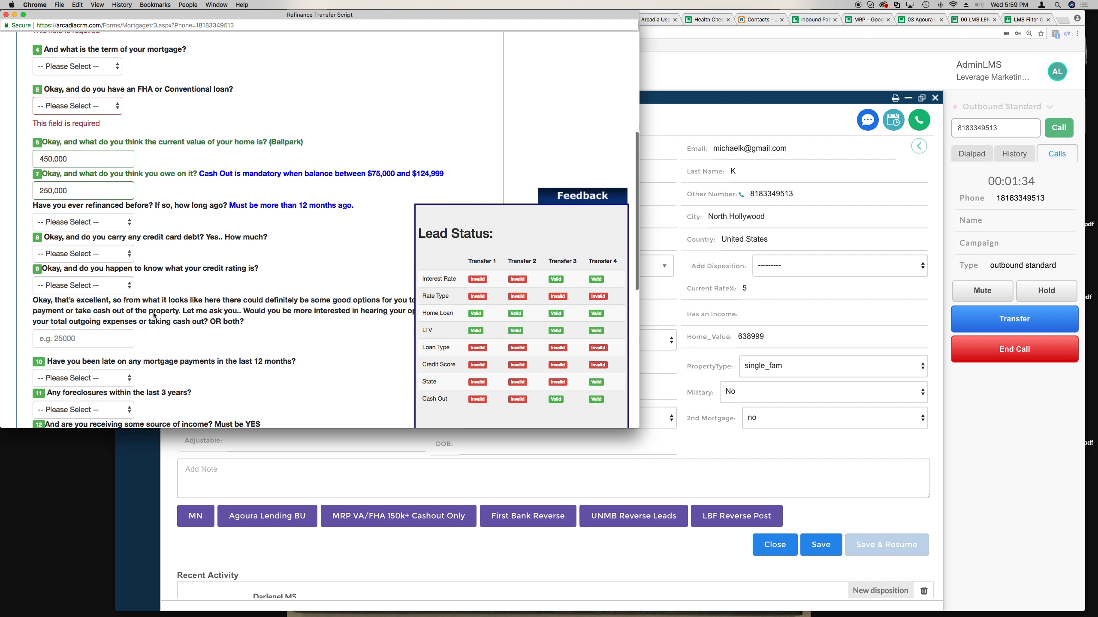
{"action": "scroll", "coordinate": [154, 315], "scroll_direction": "down", "scroll_amount": 3}
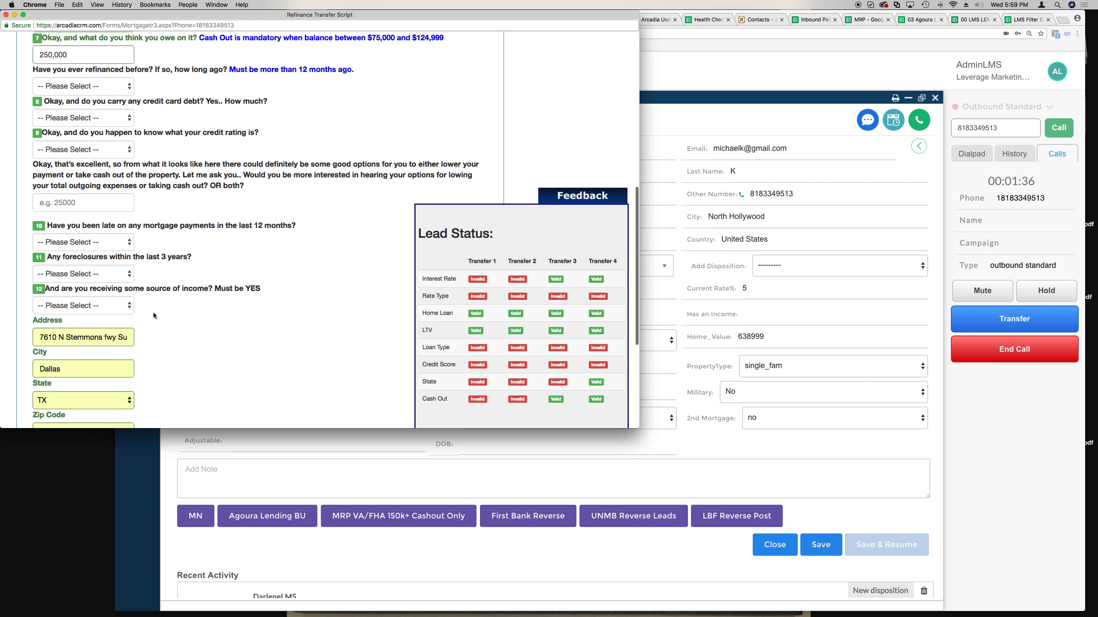
{"action": "left_click", "coordinate": [121, 315]}
{"action": "scroll", "coordinate": [78, 265], "scroll_direction": "up", "scroll_amount": 5}
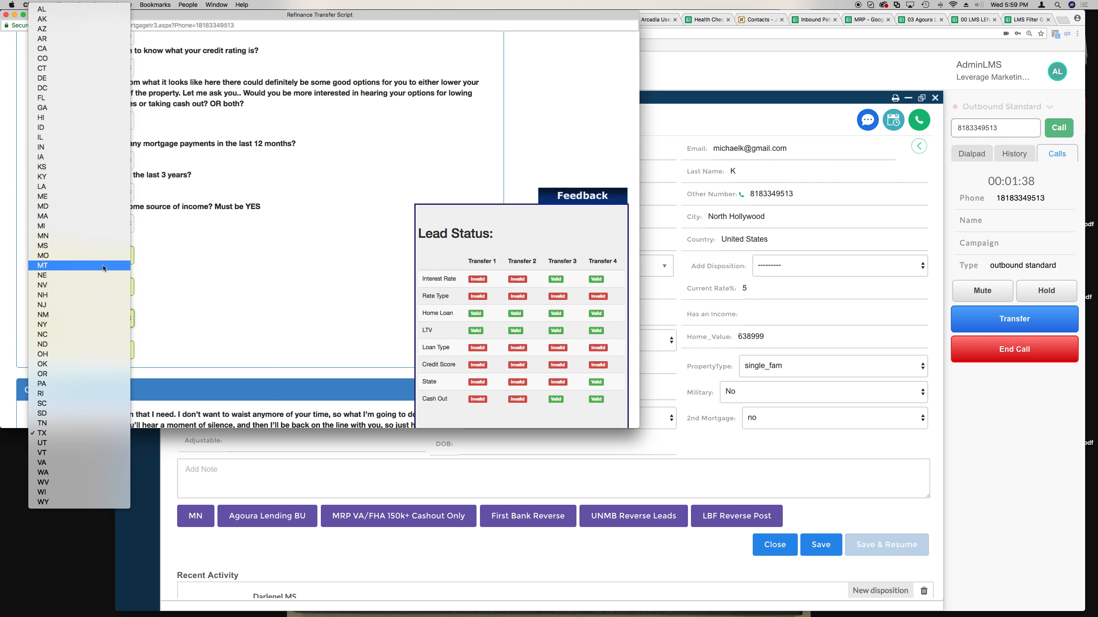
{"action": "left_click", "coordinate": [71, 49]}
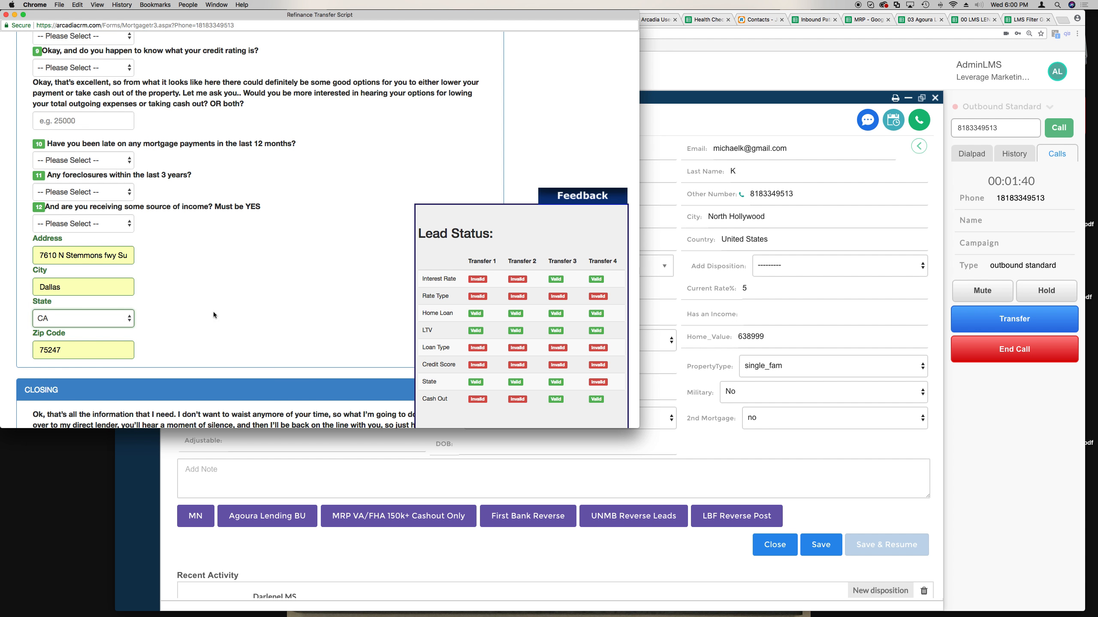
{"action": "scroll", "coordinate": [213, 311], "scroll_direction": "up", "scroll_amount": 10}
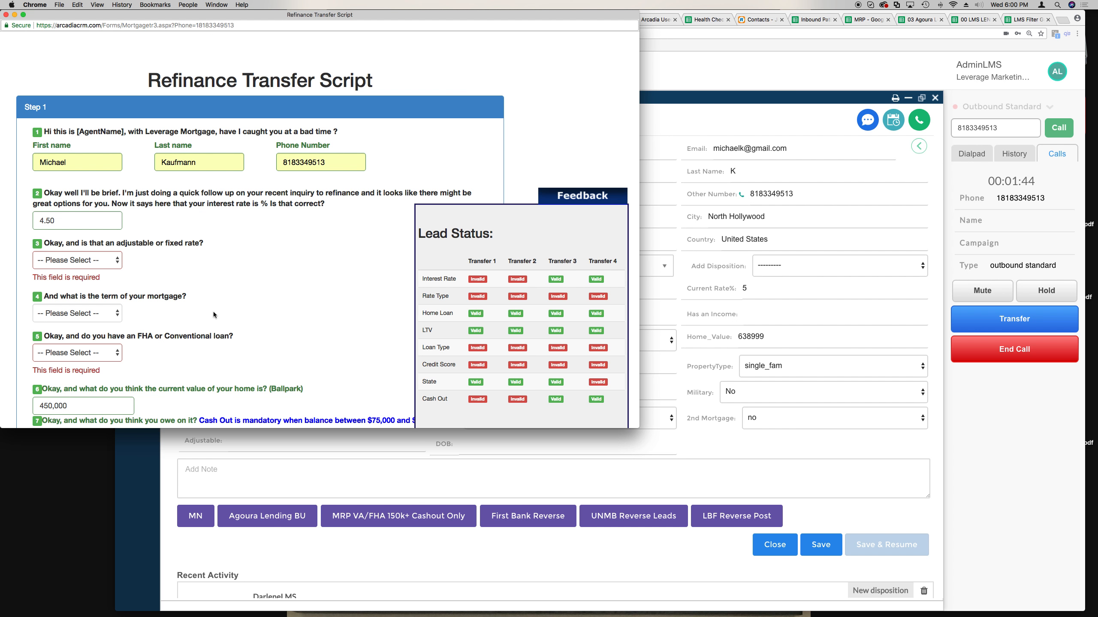
{"action": "left_click", "coordinate": [117, 353]}
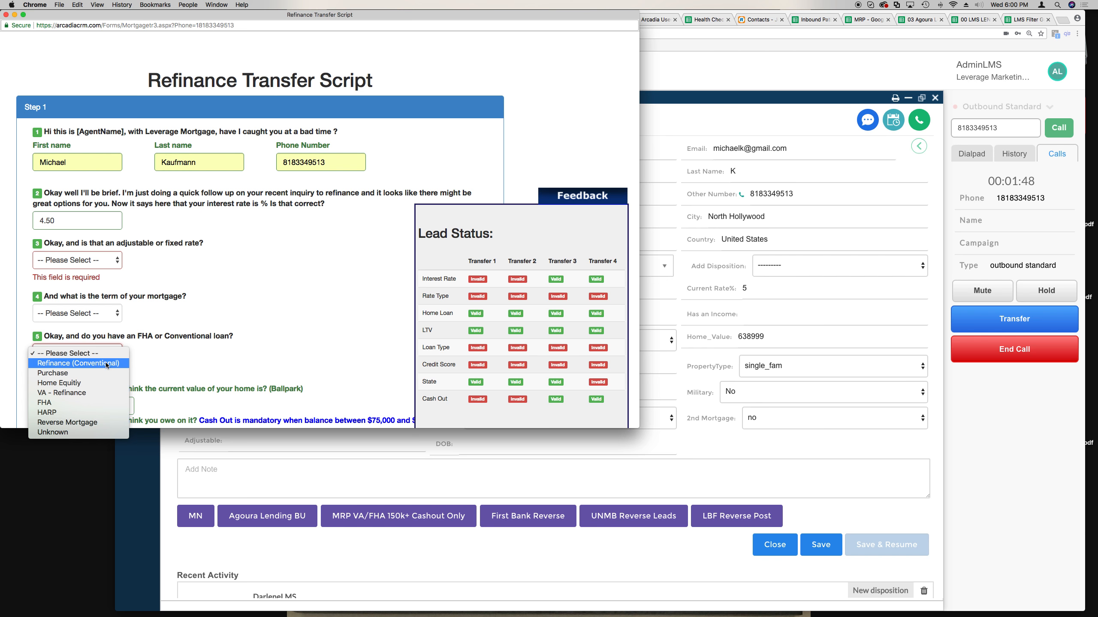
{"action": "left_click", "coordinate": [108, 365]}
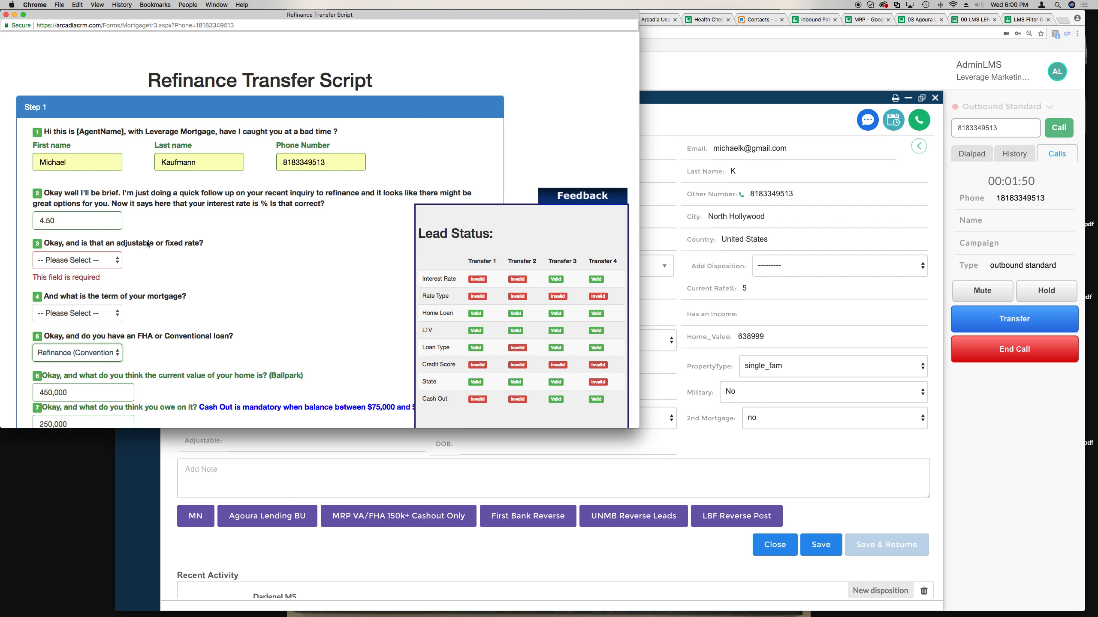
{"action": "left_click", "coordinate": [97, 163]}
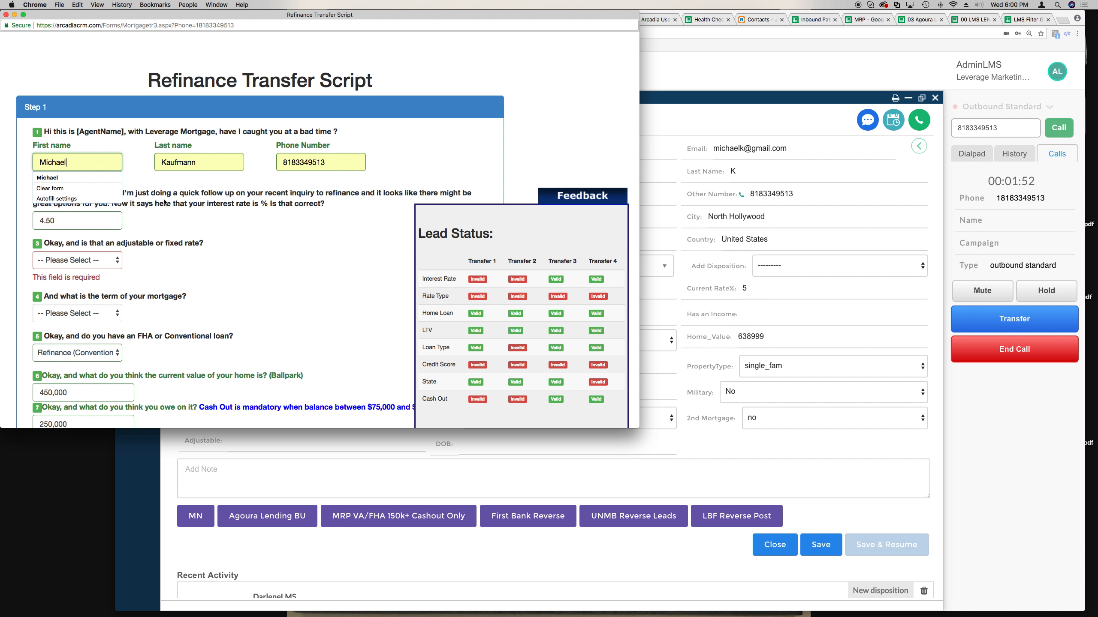
- Shrink the script window and check the lead's first name answer
{"action": "left_click_drag", "start_coordinate": [636, 430], "coordinate": [363, 343]}
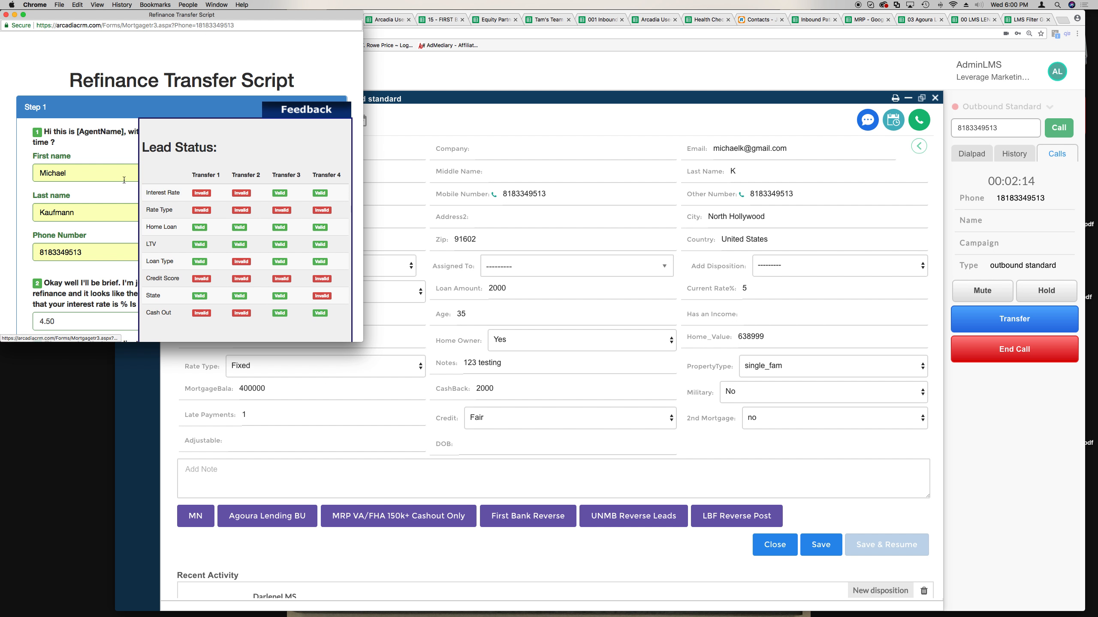
{"action": "left_click", "coordinate": [77, 173]}
{"action": "double_click", "coordinate": [77, 173]}
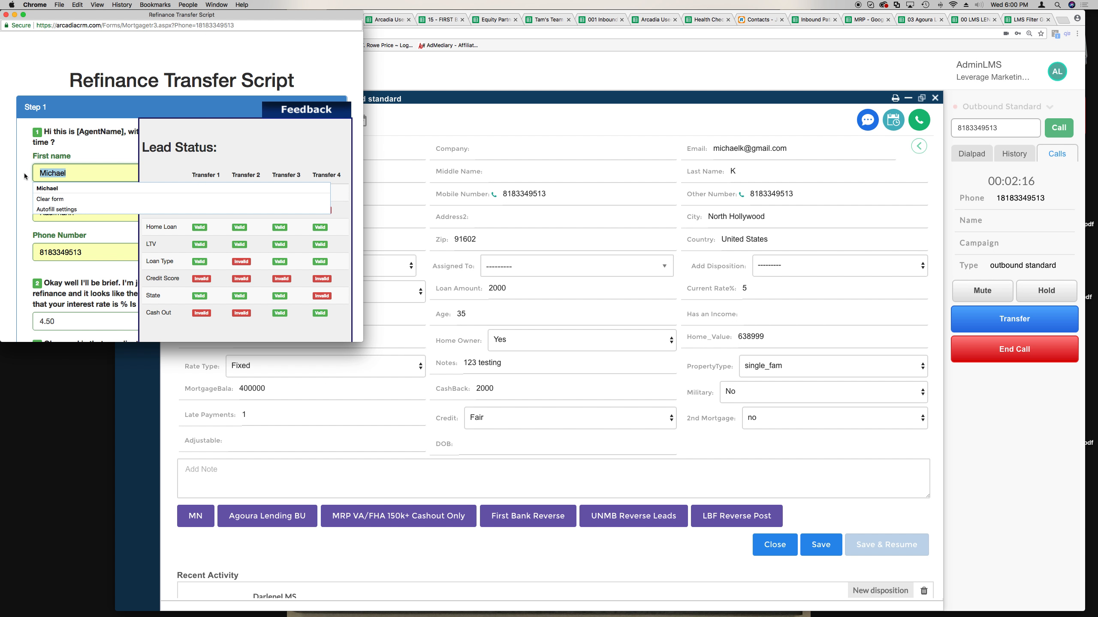
{"action": "left_click", "coordinate": [24, 176]}
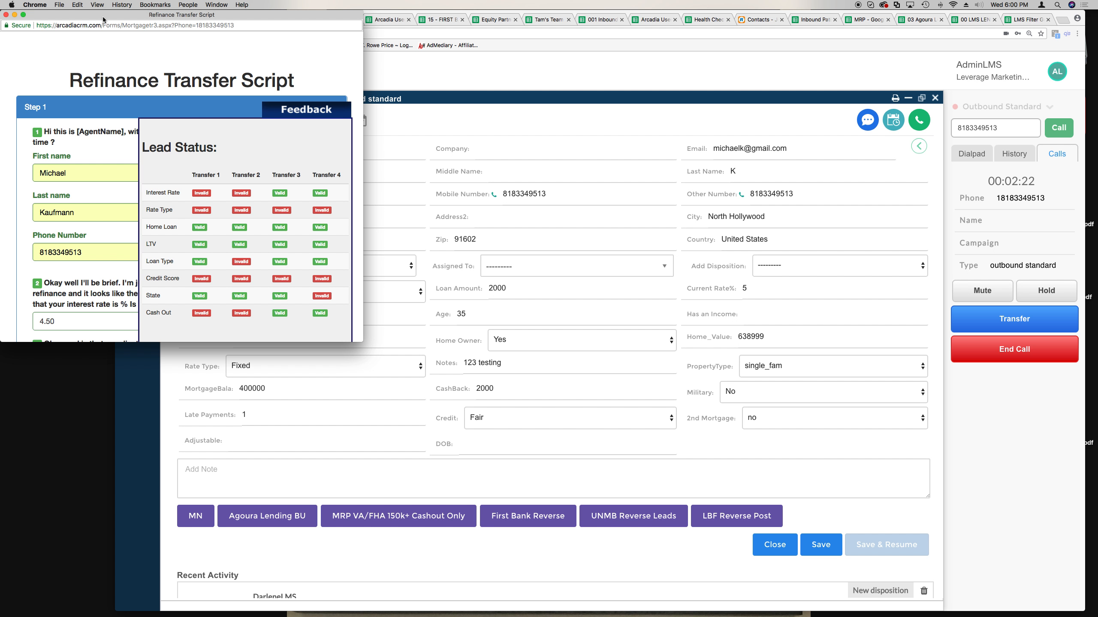
- Close the Lead Status grid and move the script window slightly right and down
{"action": "left_click", "coordinate": [310, 111]}
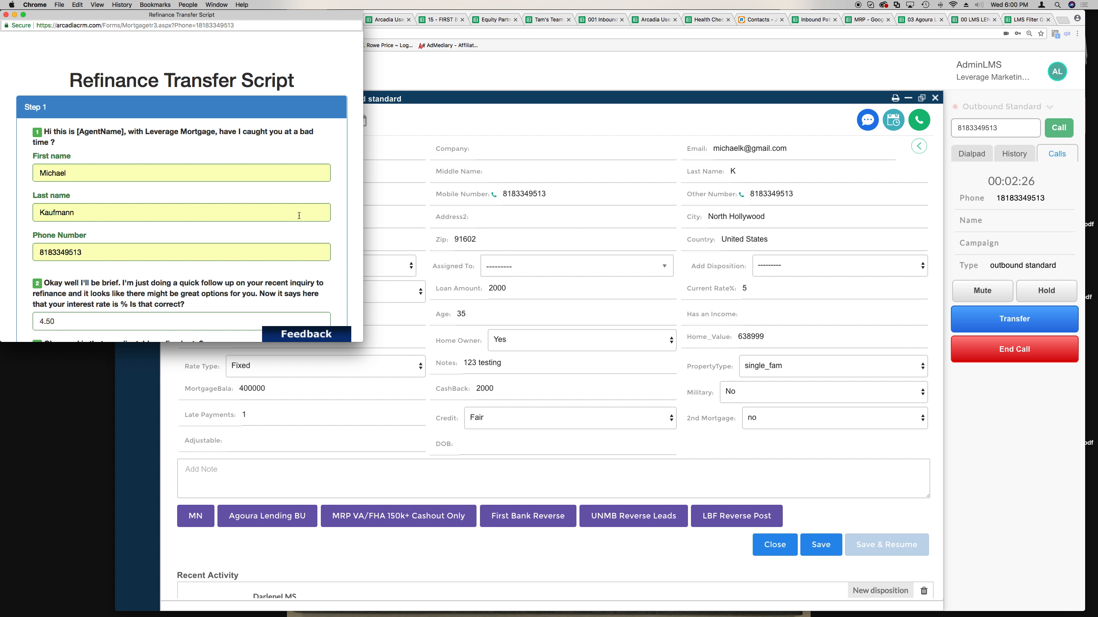
{"action": "left_click", "coordinate": [308, 333]}
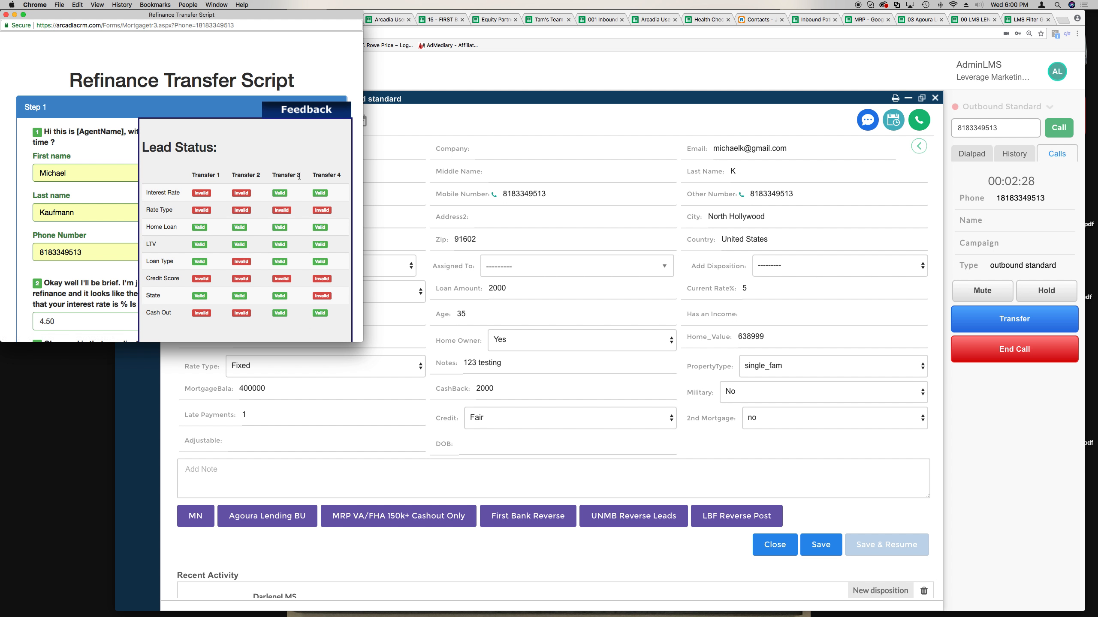
{"action": "left_click", "coordinate": [305, 111]}
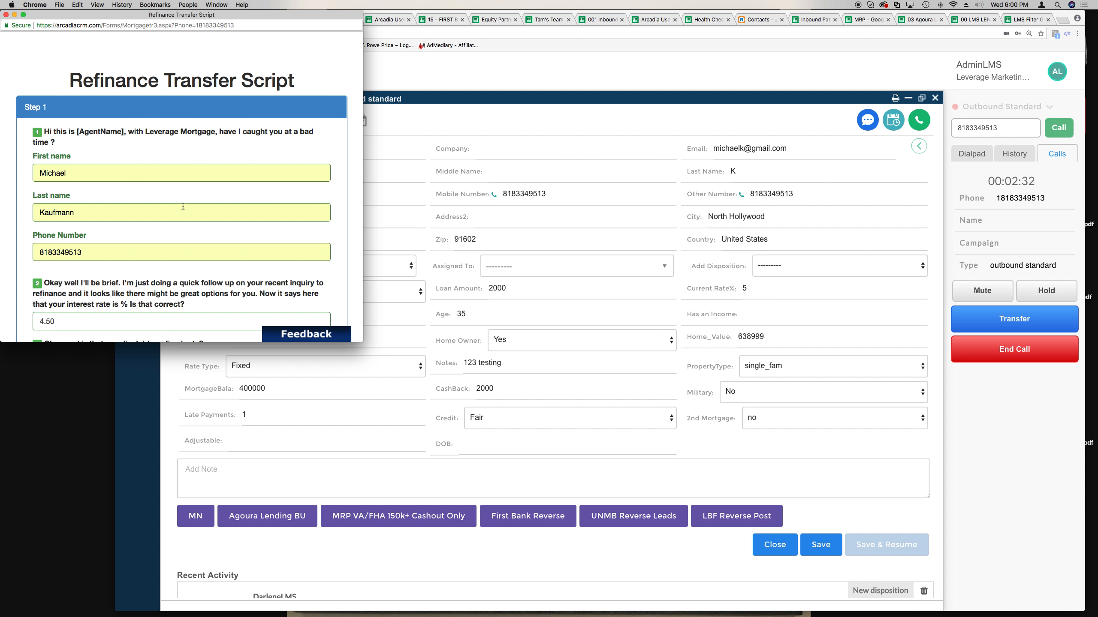
{"action": "scroll", "coordinate": [183, 216], "scroll_direction": "down", "scroll_amount": 5}
{"action": "scroll", "coordinate": [184, 216], "scroll_direction": "up", "scroll_amount": 3}
{"action": "scroll", "coordinate": [183, 215], "scroll_direction": "up", "scroll_amount": 3}
{"action": "left_click_drag", "start_coordinate": [47, 19], "coordinate": [101, 41]}
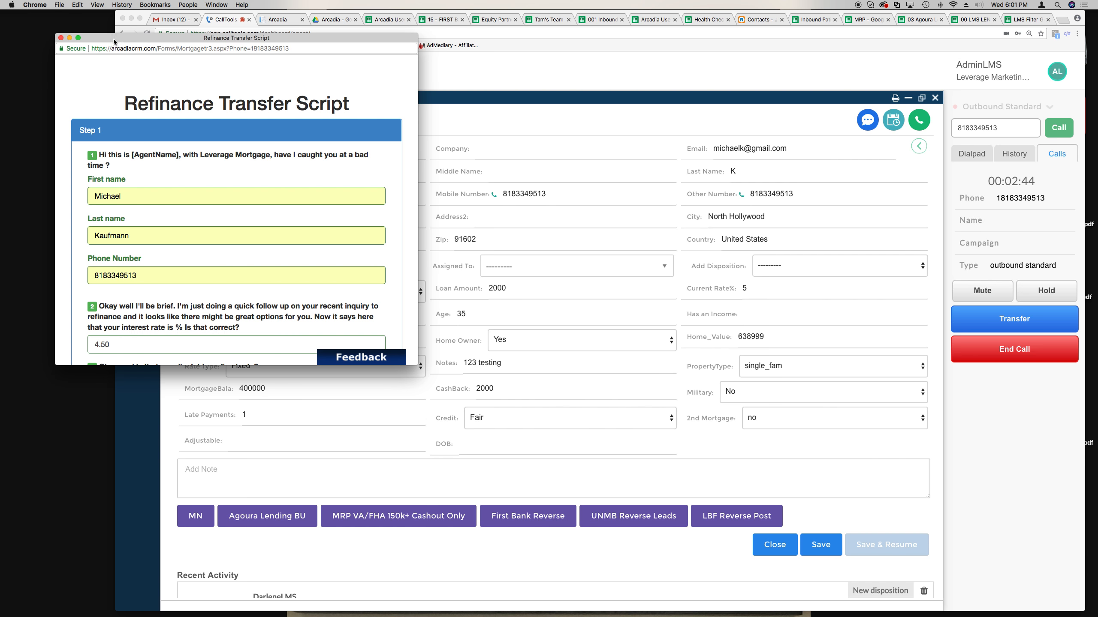
- Zoom the script to full screen with Lead Status shown, then return to the contact record
{"action": "left_click", "coordinate": [78, 38]}
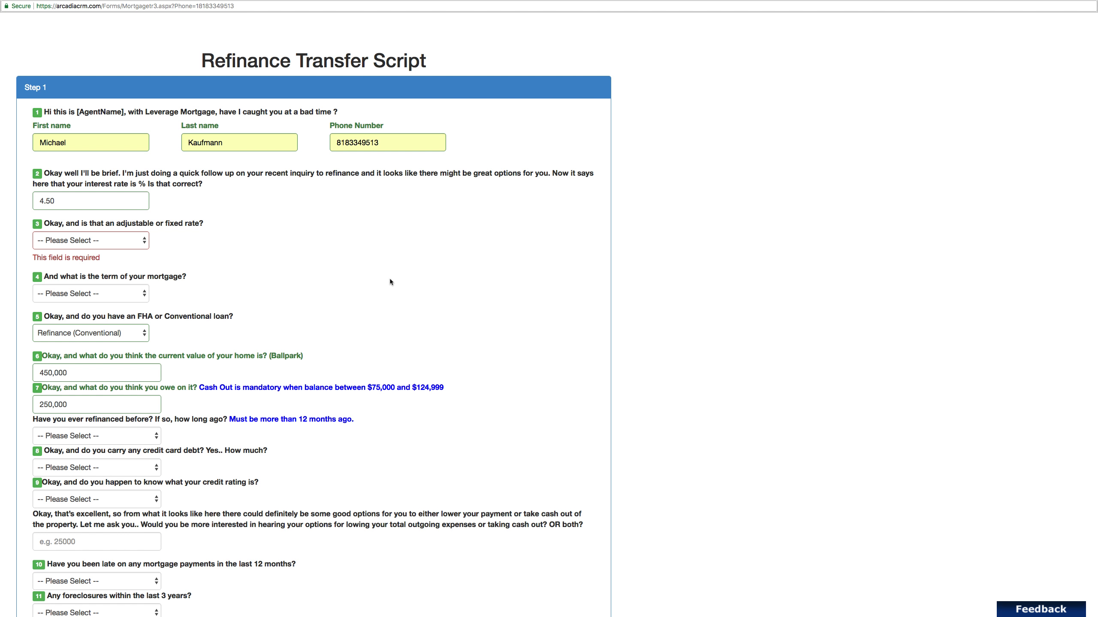
{"action": "left_click", "coordinate": [1021, 613]}
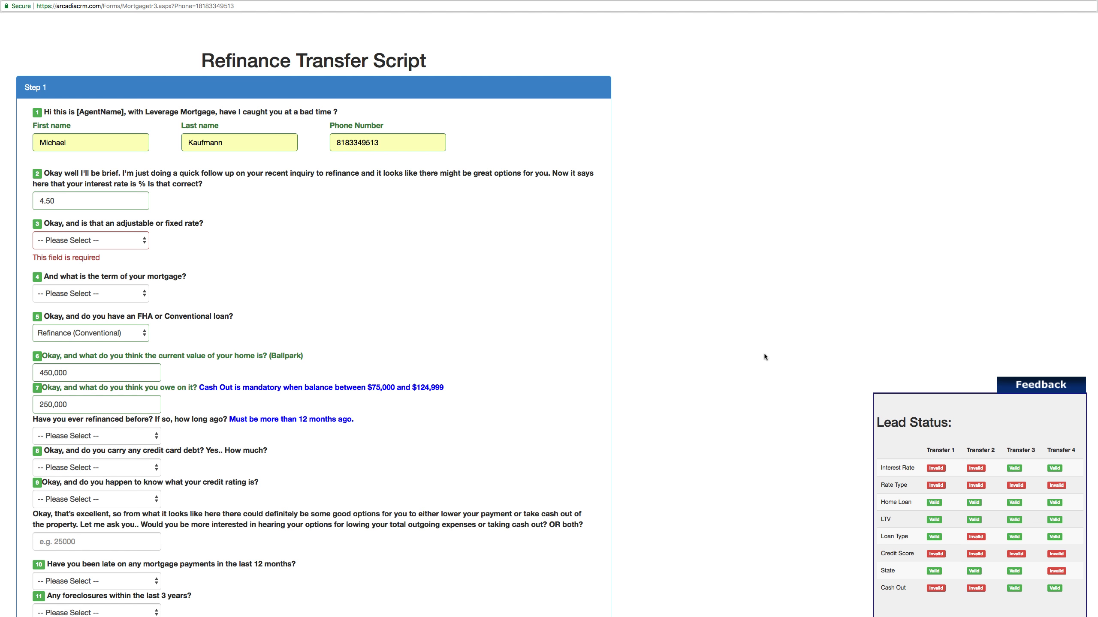
{"action": "key", "text": "ctrl+Left"}
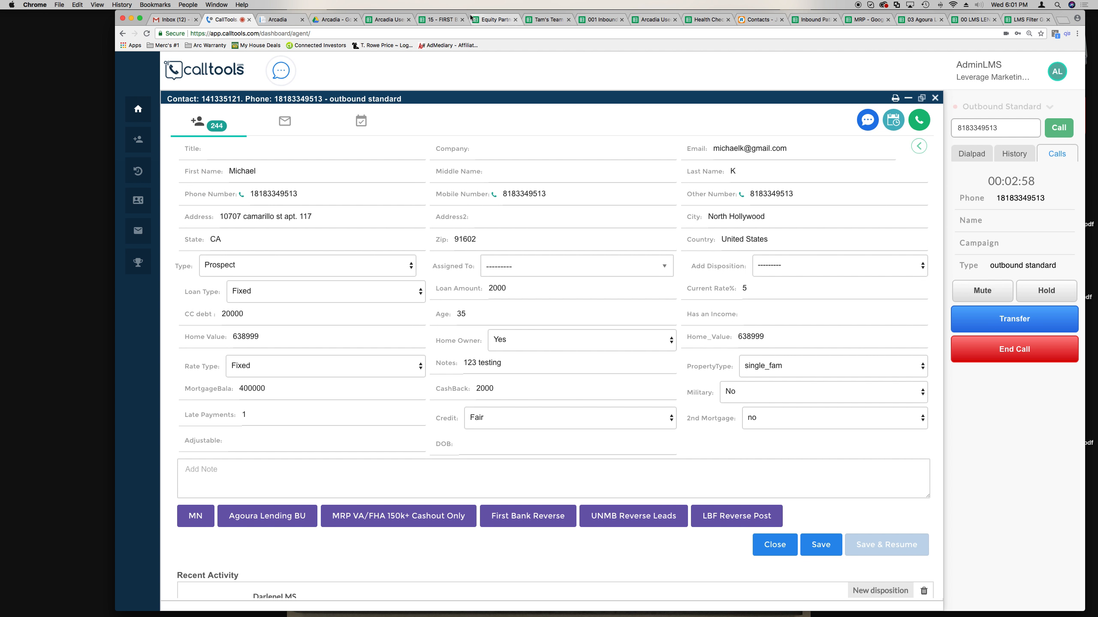
- Shift the contact window left and switch between the script and browser spaces
{"action": "left_click_drag", "start_coordinate": [469, 15], "coordinate": [416, 11]}
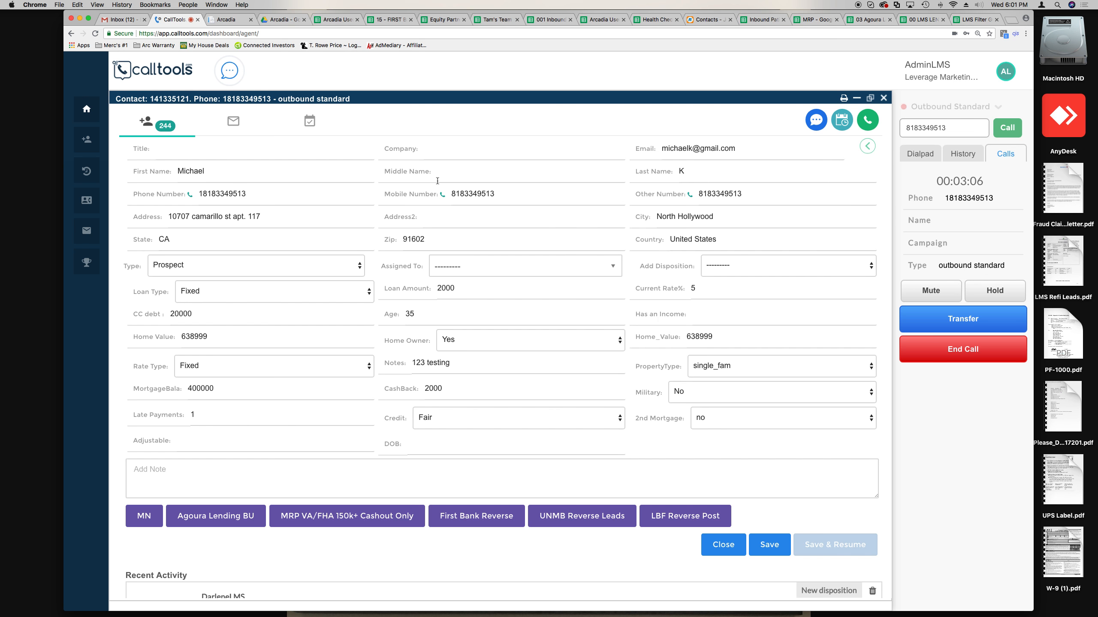
{"action": "key", "text": "ctrl+Right"}
{"action": "key", "text": "ctrl+Left"}
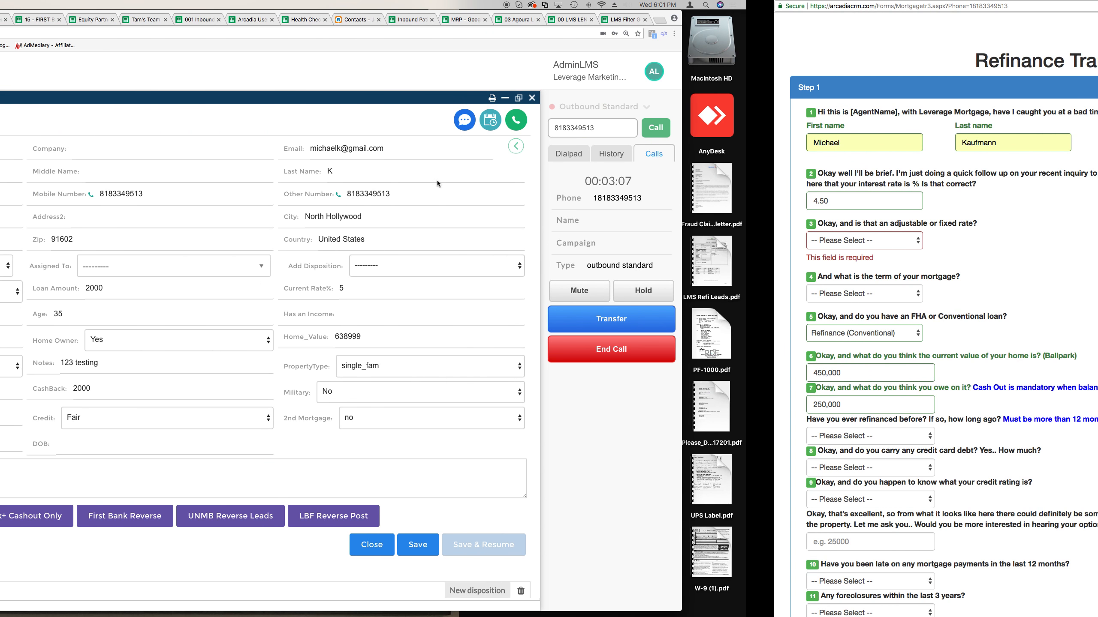
{"action": "key", "text": "ctrl+Right"}
{"action": "key", "text": "ctrl+Left"}
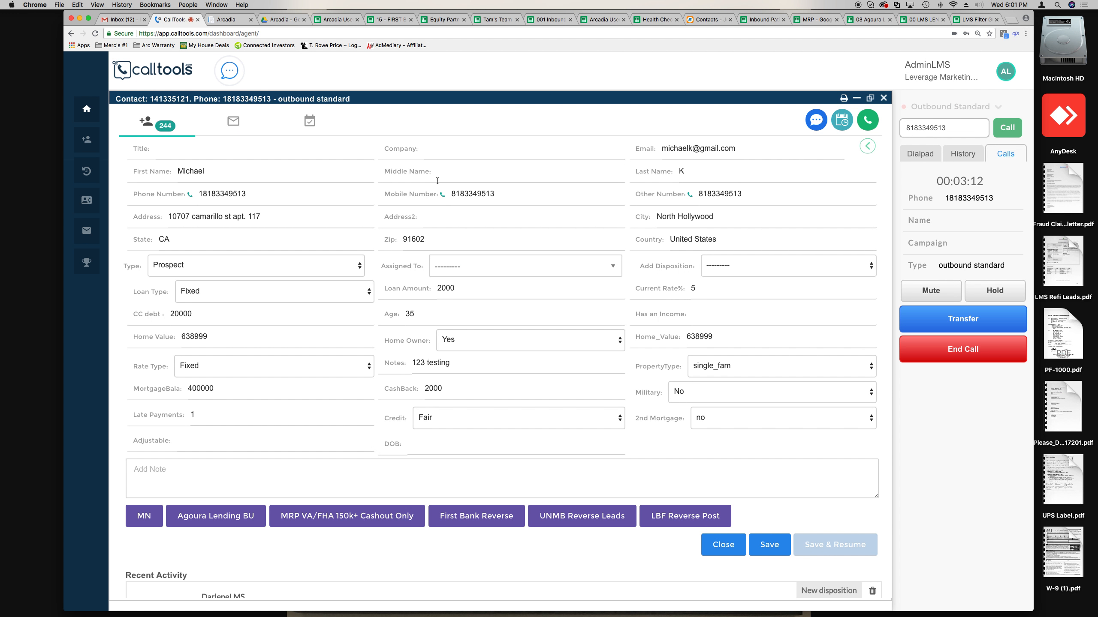
{"action": "key", "text": "super+Tab"}
{"action": "key", "text": "super+Tab"}
{"action": "key", "text": "super+Tab"}
{"action": "key", "text": "super+Tab"}
{"action": "key", "text": "super+Tab"}
{"action": "key", "text": "super+Tab"}
{"action": "key", "text": "super+Tab"}
{"action": "key", "text": "super+Tab"}
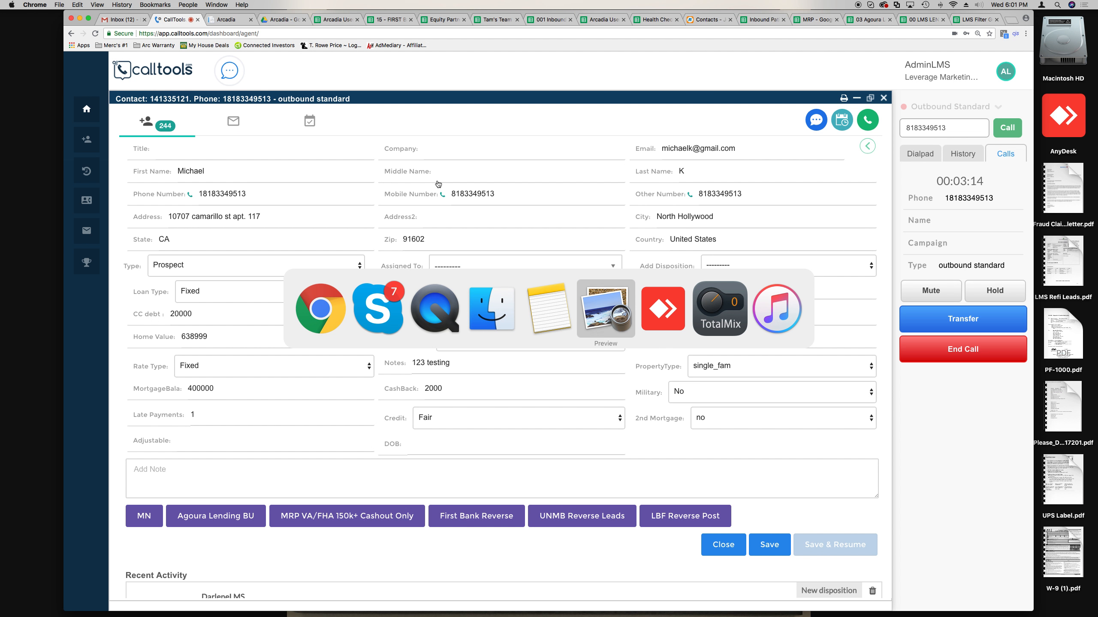
{"action": "key", "text": "super+Tab"}
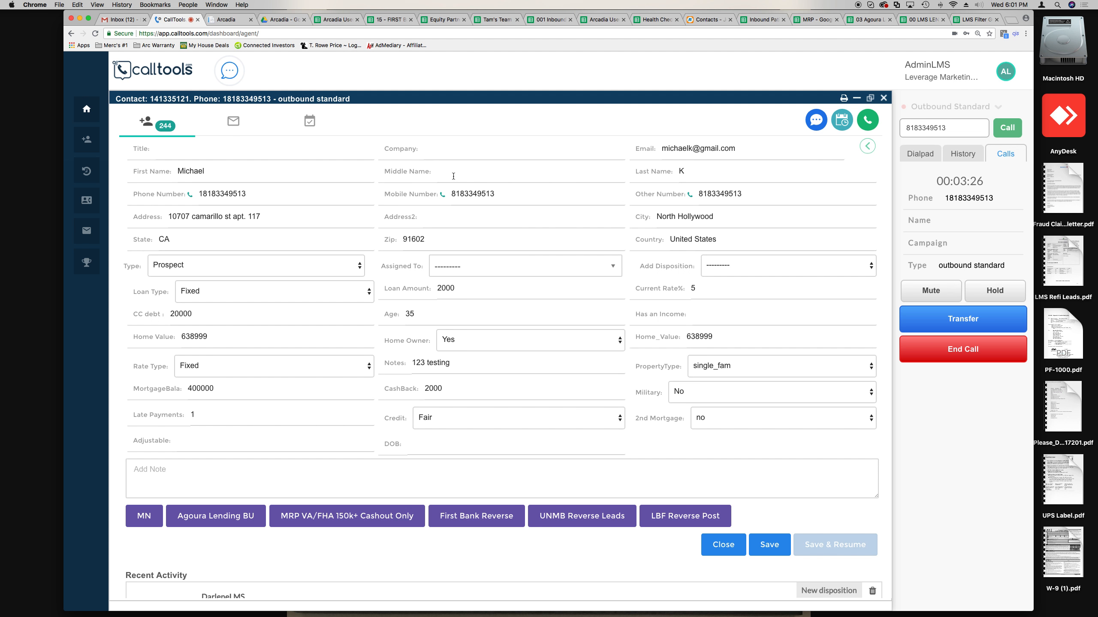
- Reach the full-screen Refinance Transfer Script space via Mission Control
{"action": "key", "text": "ctrl+Up"}
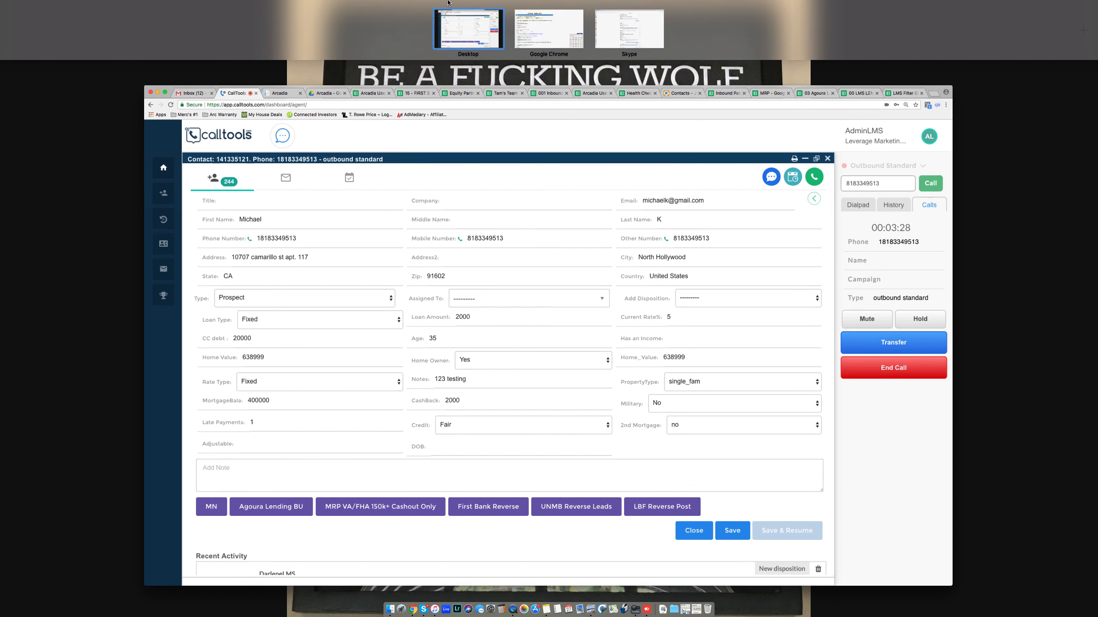
{"action": "left_click", "coordinate": [555, 35]}
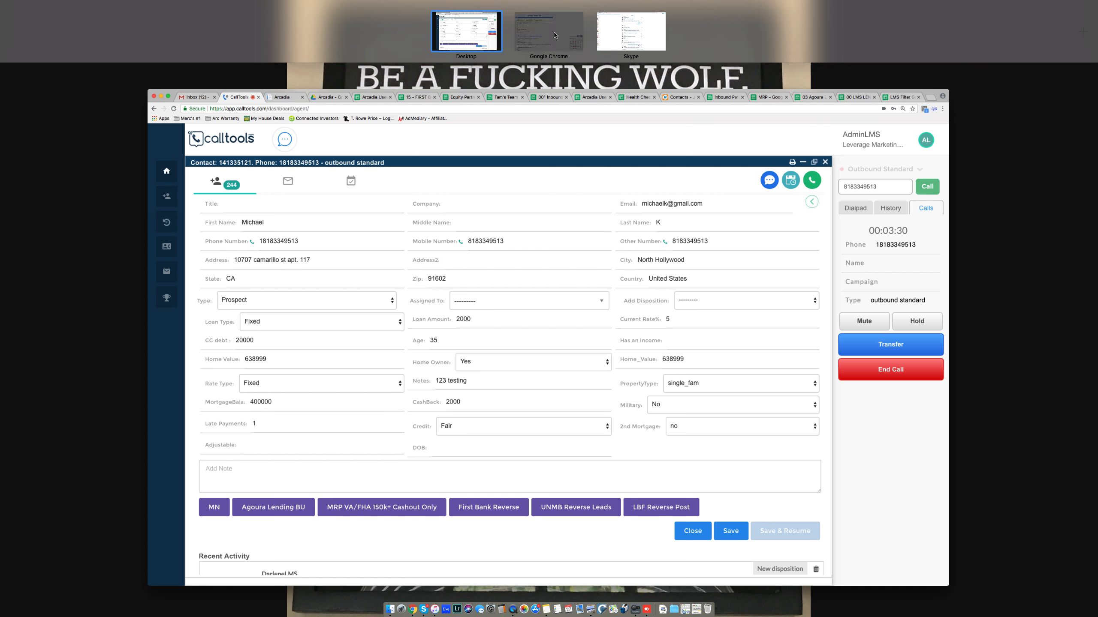
{"action": "key", "text": "ctrl+Left"}
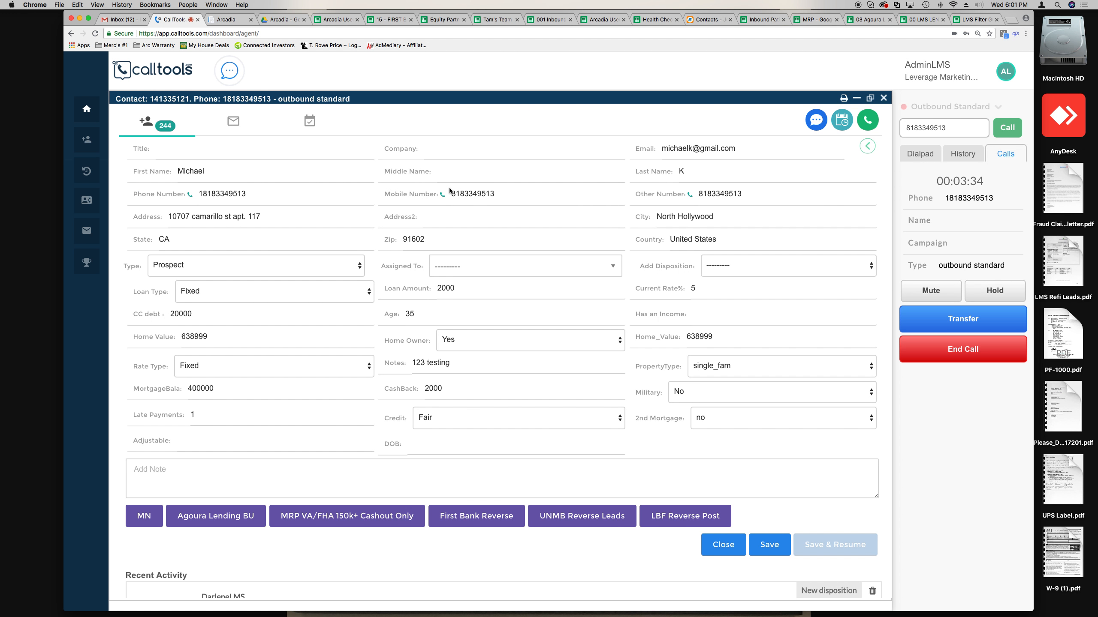
{"action": "key", "text": "ctrl+Right"}
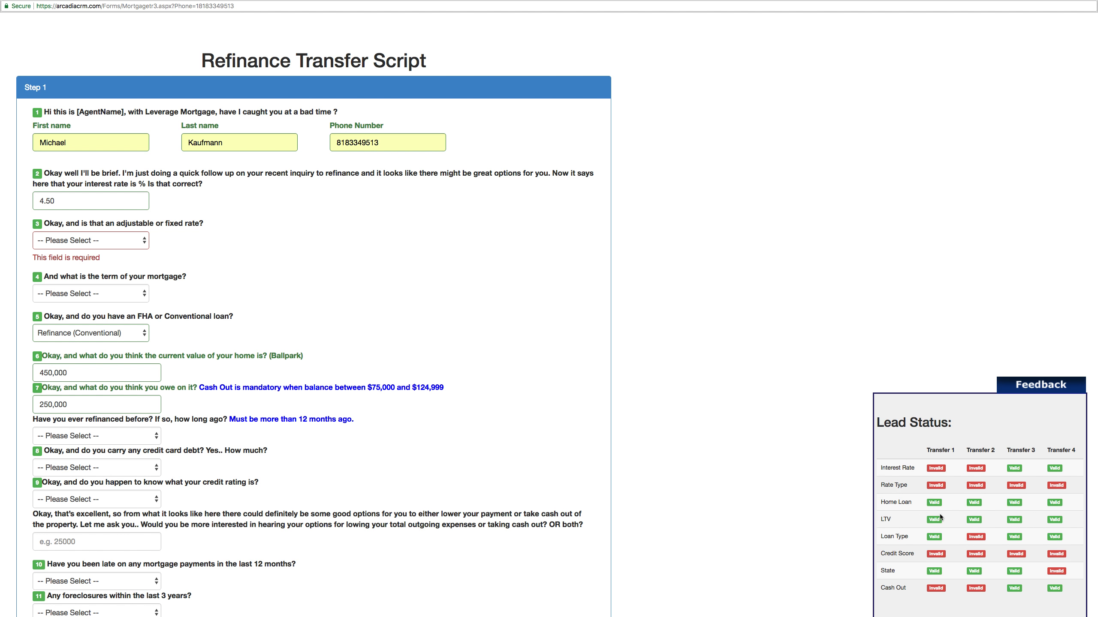
{"action": "left_click_drag", "start_coordinate": [923, 452], "coordinate": [1079, 453]}
{"action": "left_click_drag", "start_coordinate": [879, 469], "coordinate": [912, 487]}
{"action": "left_click_drag", "start_coordinate": [881, 503], "coordinate": [895, 504]}
{"action": "left_click_drag", "start_coordinate": [880, 520], "coordinate": [892, 522]}
{"action": "left_click", "coordinate": [133, 241]}
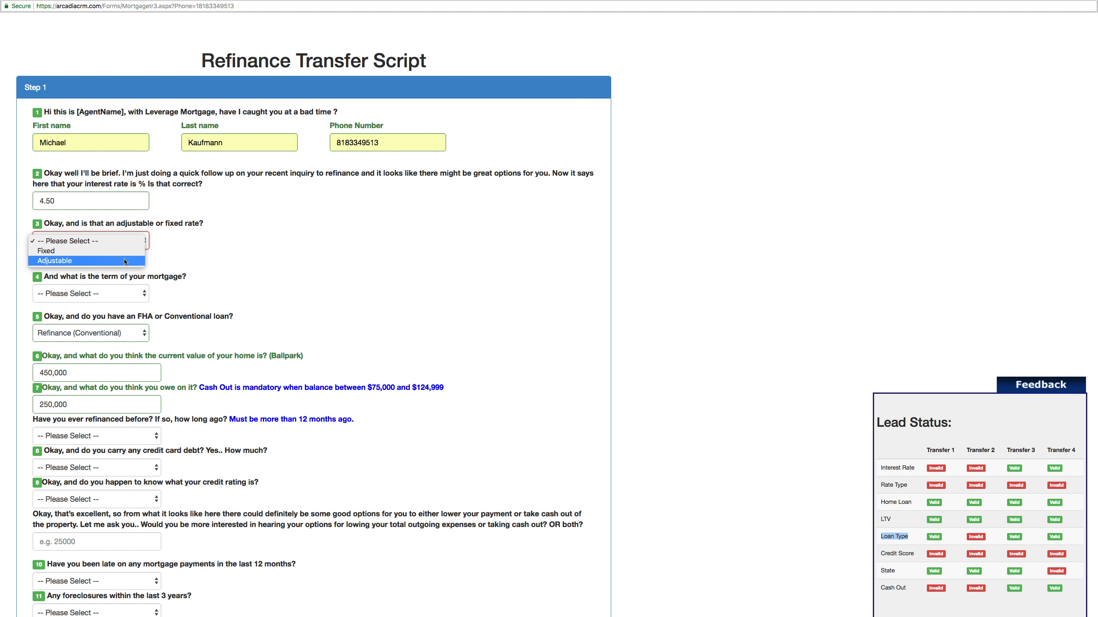
{"action": "left_click", "coordinate": [858, 389]}
{"action": "left_click_drag", "start_coordinate": [908, 485], "coordinate": [880, 488]}
{"action": "left_click", "coordinate": [880, 485]}
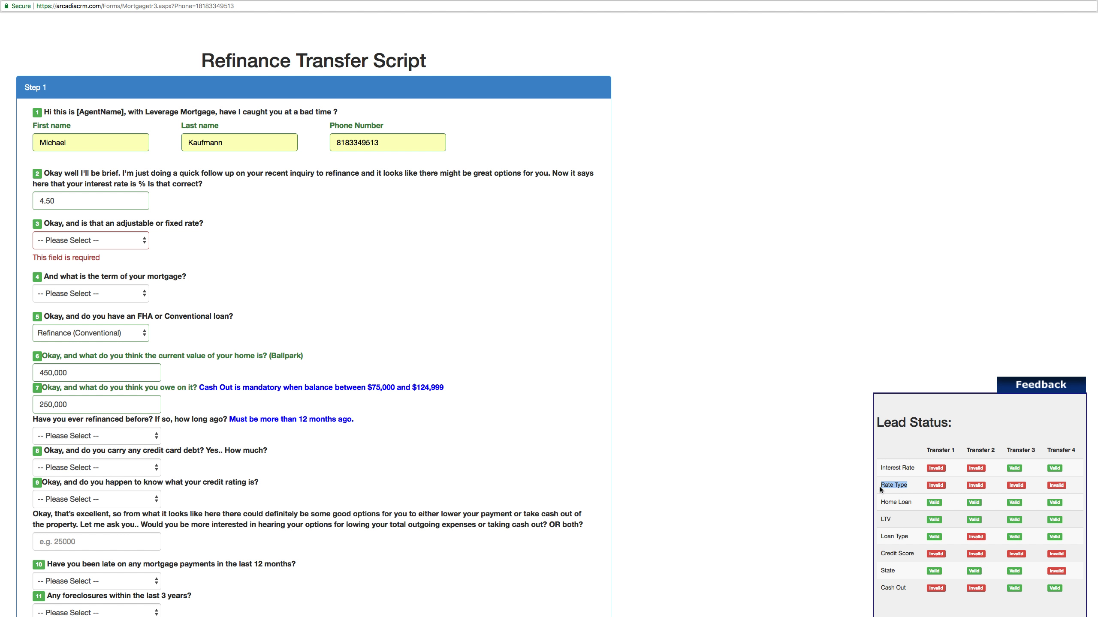
{"action": "left_click", "coordinate": [120, 243]}
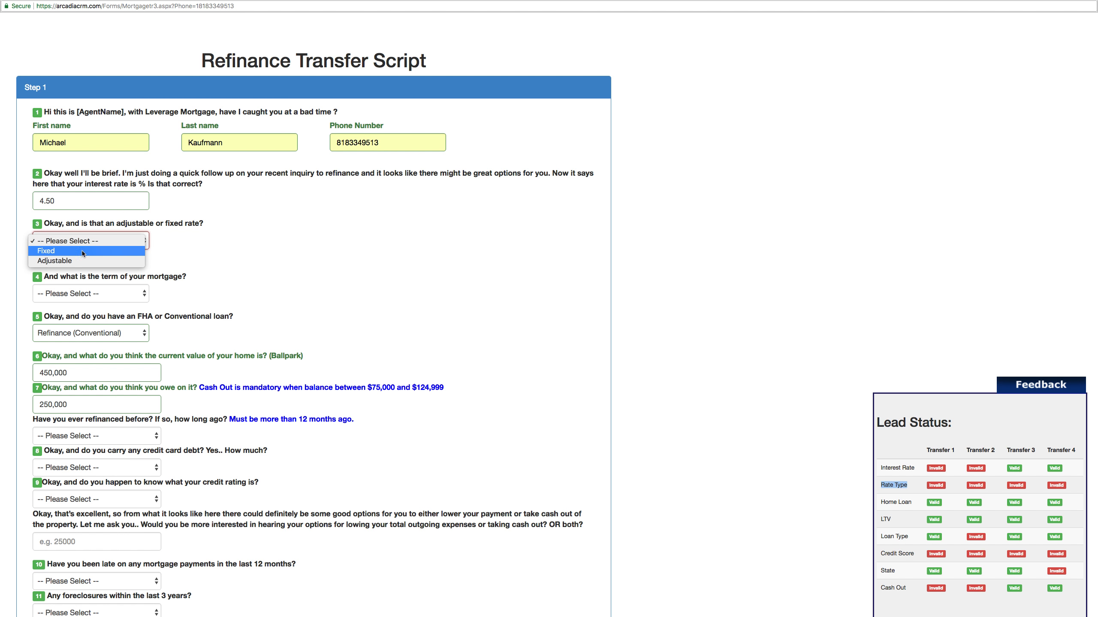
{"action": "left_click", "coordinate": [169, 257]}
{"action": "left_click_drag", "start_coordinate": [915, 537], "coordinate": [884, 536]}
{"action": "left_click", "coordinate": [87, 332]}
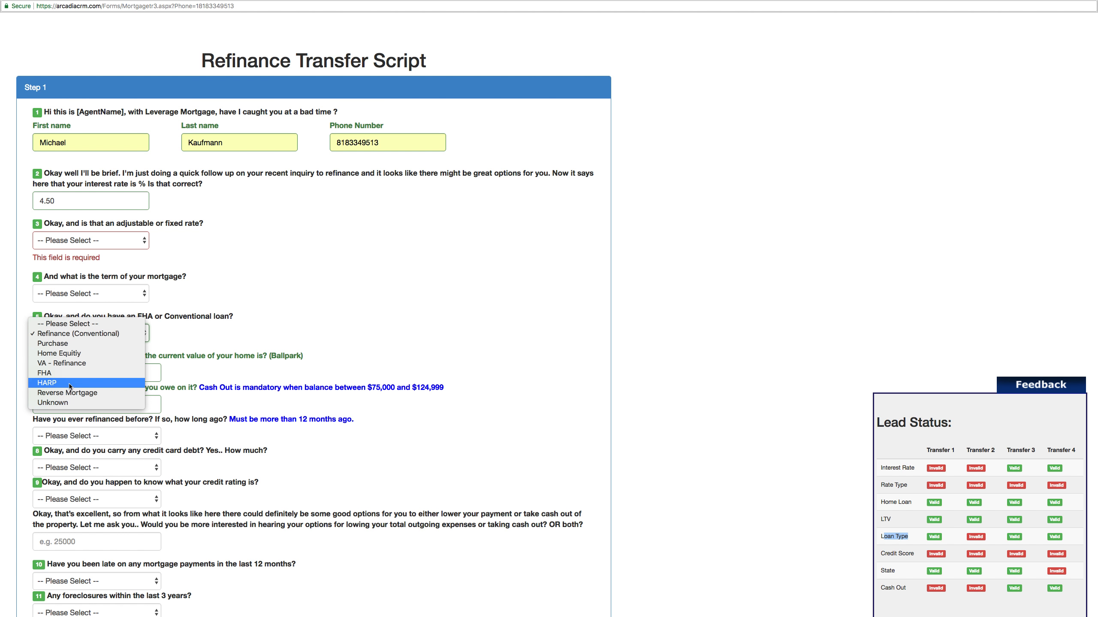
{"action": "left_click", "coordinate": [68, 336]}
{"action": "left_click_drag", "start_coordinate": [234, 317], "coordinate": [45, 319]}
{"action": "left_click_drag", "start_coordinate": [210, 218], "coordinate": [40, 223]}
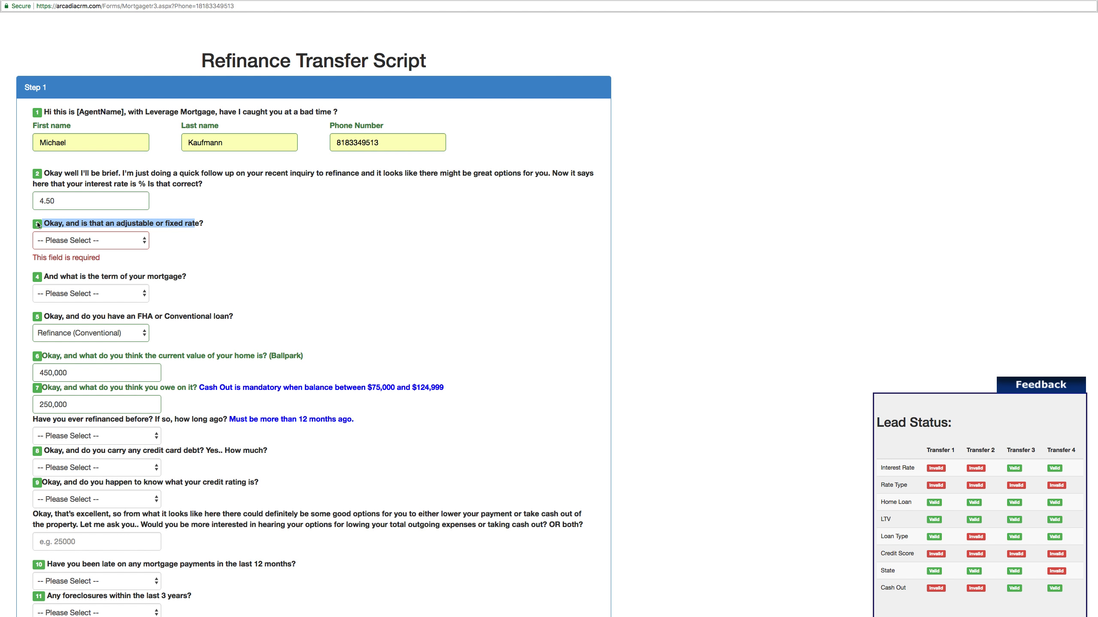
{"action": "left_click", "coordinate": [391, 298]}
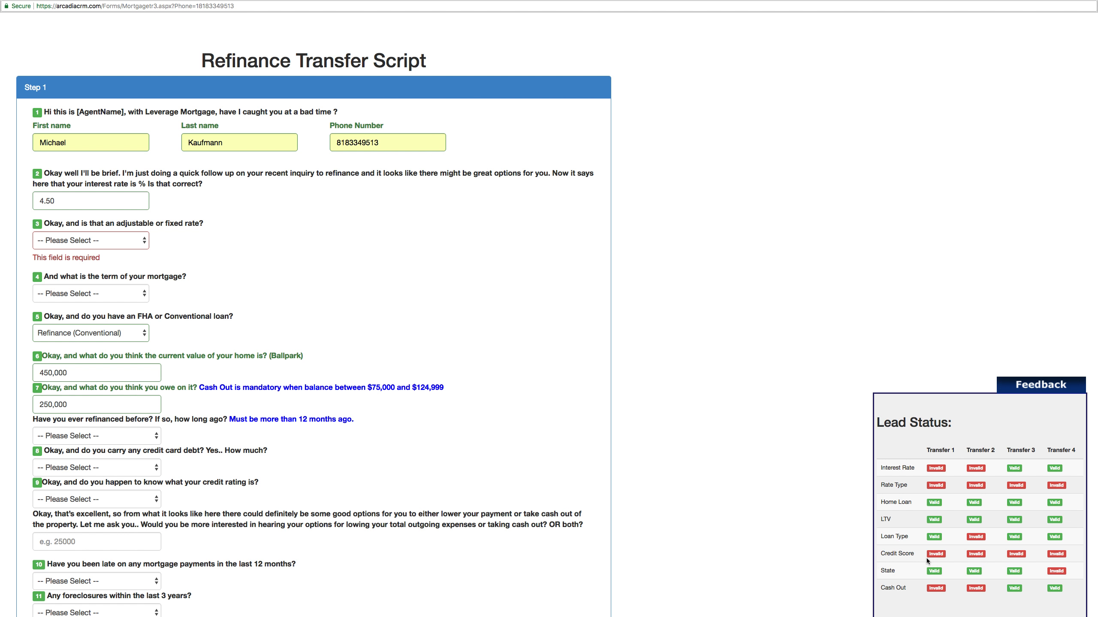
{"action": "left_click_drag", "start_coordinate": [913, 555], "coordinate": [882, 590]}
{"action": "left_click", "coordinate": [914, 591]}
{"action": "scroll", "coordinate": [682, 546], "scroll_direction": "down", "scroll_amount": 3}
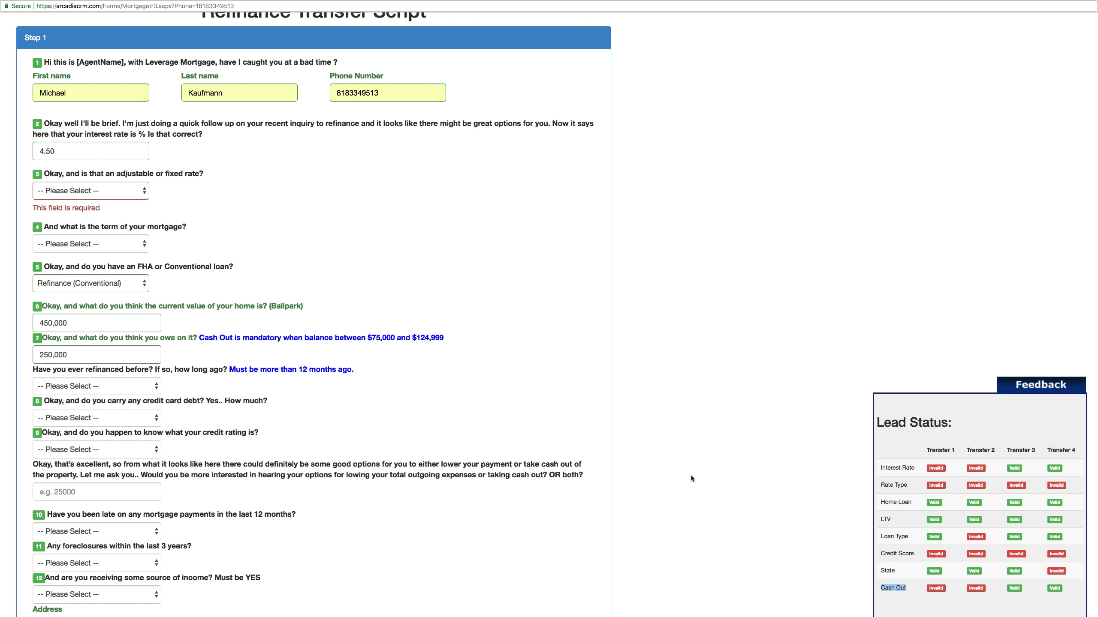
- Clear the Cash Out highlight and review the first name answer in the contact record
{"action": "left_click", "coordinate": [559, 441]}
{"action": "scroll", "coordinate": [559, 442], "scroll_direction": "up", "scroll_amount": 2}
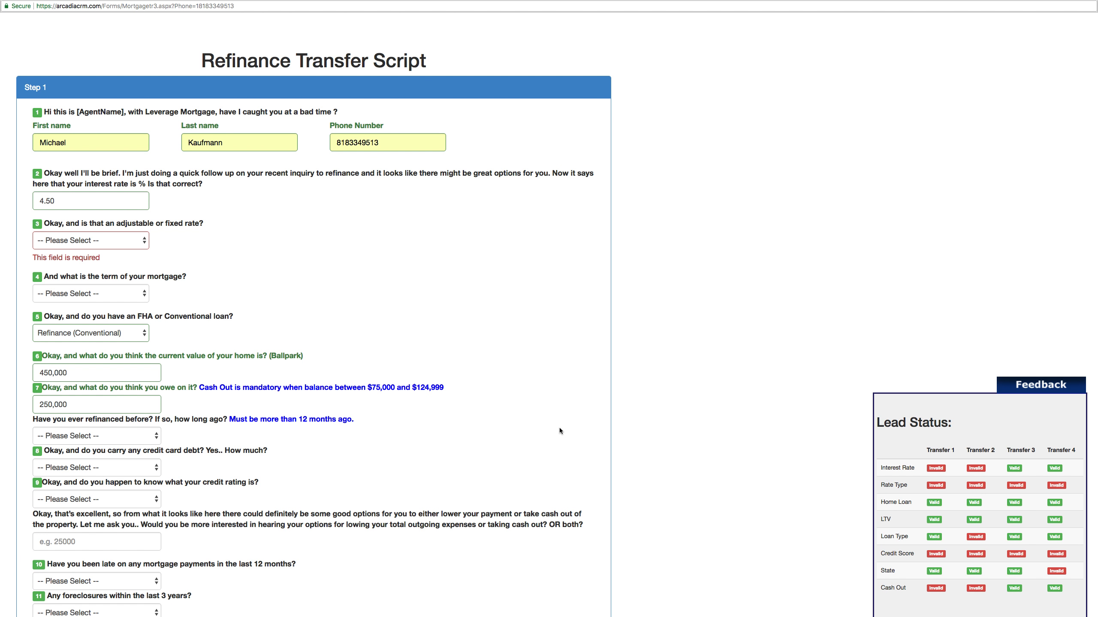
{"action": "key", "text": "ctrl+Left"}
{"action": "double_click", "coordinate": [37, 136]}
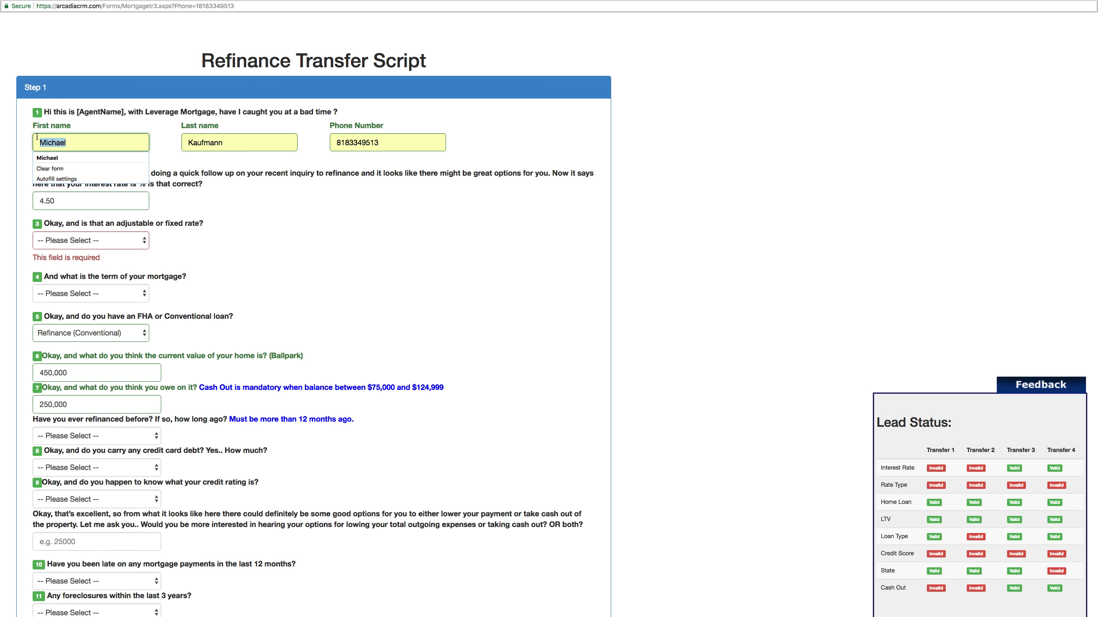
{"action": "left_click", "coordinate": [27, 139]}
{"action": "double_click", "coordinate": [48, 143]}
{"action": "left_click", "coordinate": [21, 148]}
{"action": "double_click", "coordinate": [57, 143]}
{"action": "left_click", "coordinate": [20, 151]}
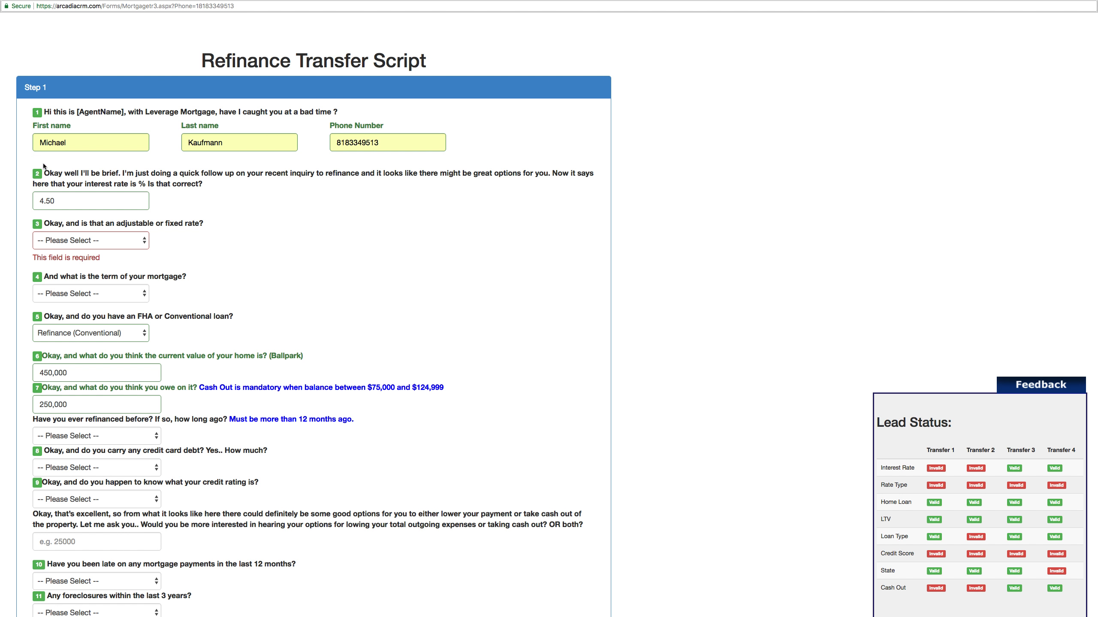
- Review question 2 and the 4.50 interest rate value
{"action": "left_click_drag", "start_coordinate": [44, 173], "coordinate": [88, 174]}
{"action": "left_click", "coordinate": [184, 175]}
{"action": "left_click_drag", "start_coordinate": [56, 205], "coordinate": [29, 205]}
{"action": "left_click", "coordinate": [29, 205]}
{"action": "left_click_drag", "start_coordinate": [55, 201], "coordinate": [38, 201]}
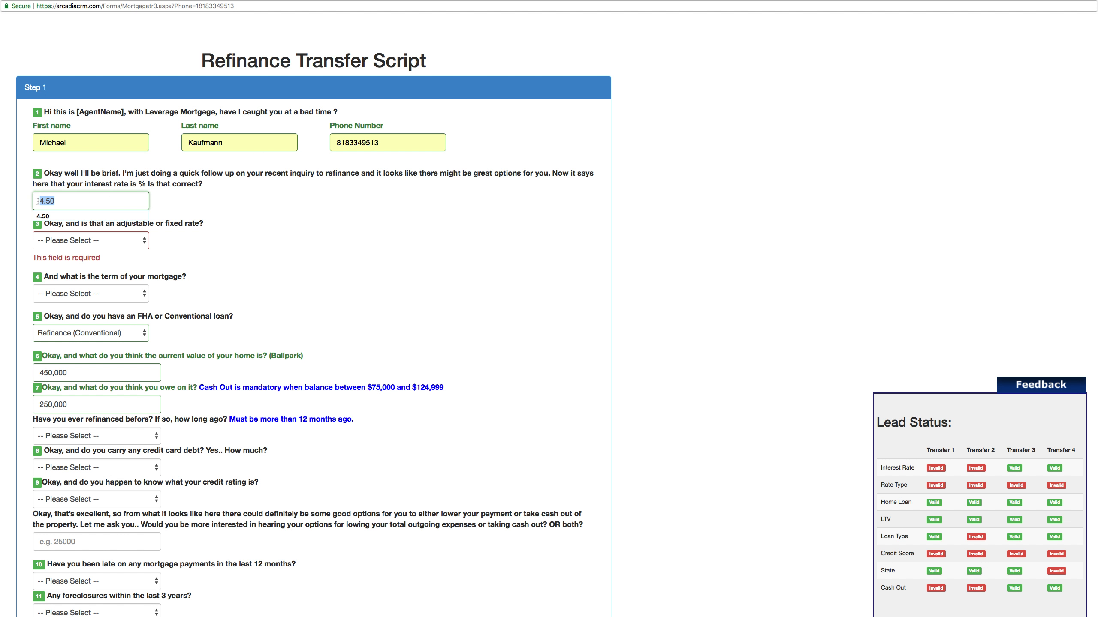
{"action": "left_click", "coordinate": [153, 183]}
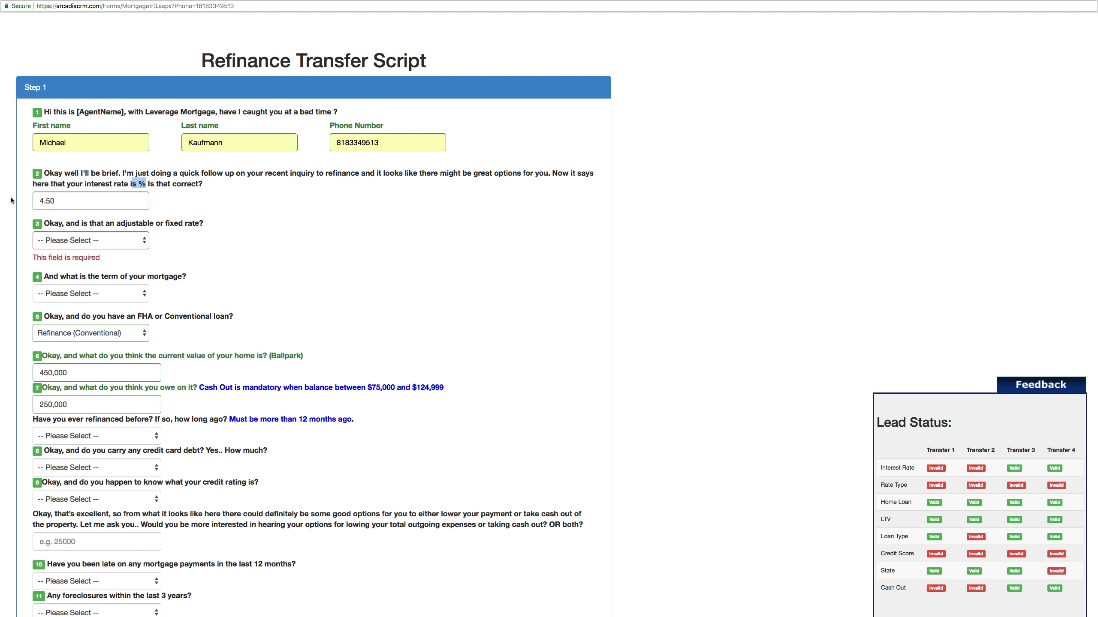
- Answer the rate type as Adjustable, then switch it to Fixed
{"action": "scroll", "coordinate": [29, 199], "scroll_direction": "down", "scroll_amount": 3}
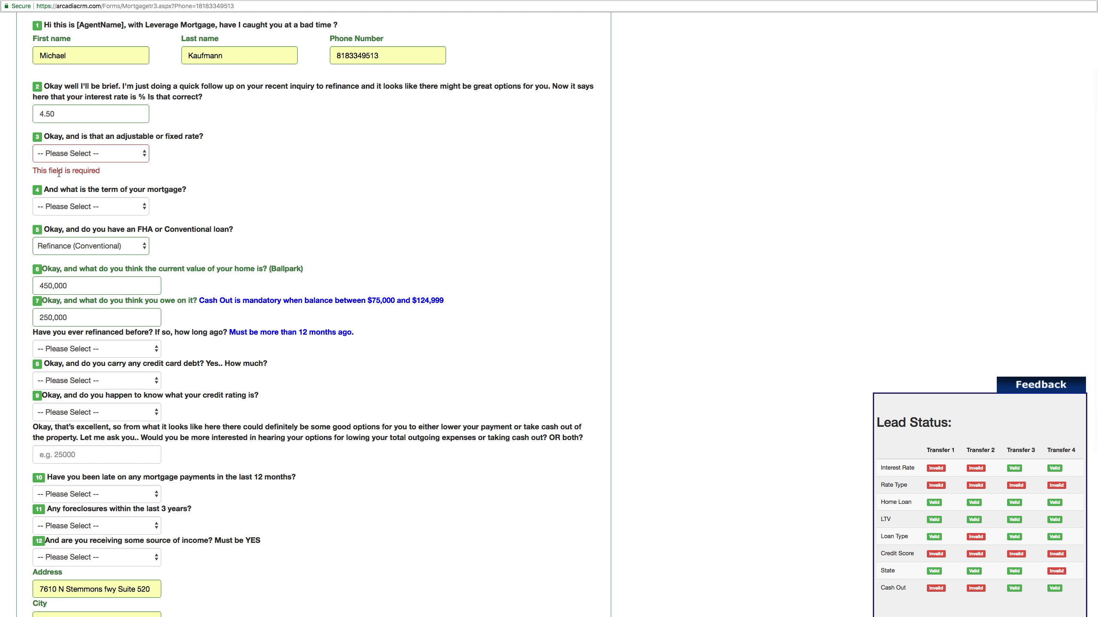
{"action": "left_click", "coordinate": [122, 156]}
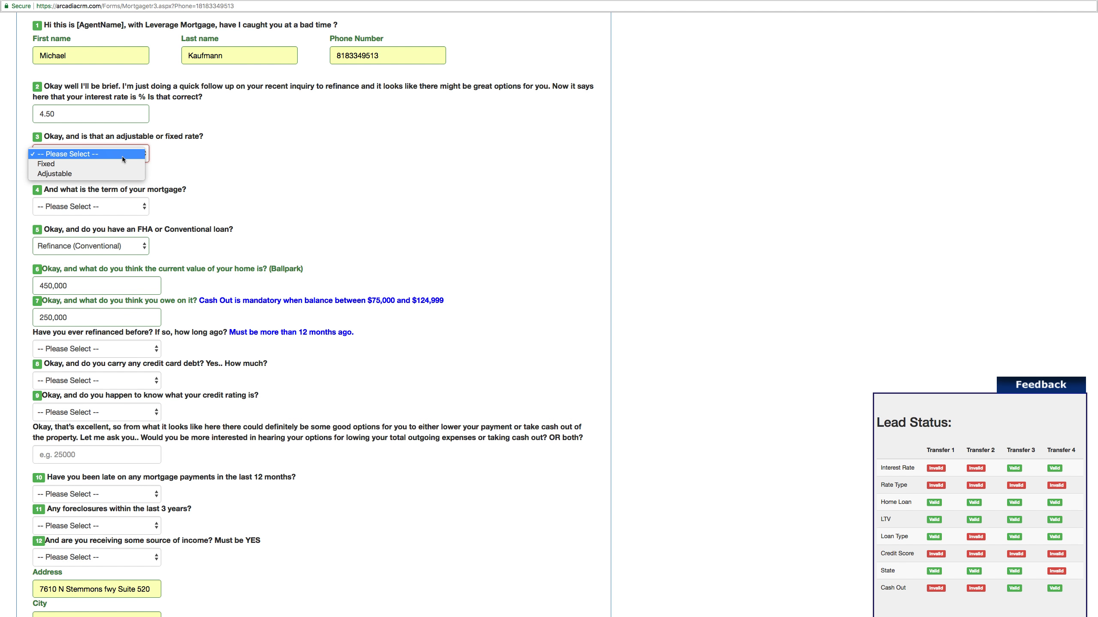
{"action": "left_click", "coordinate": [79, 173]}
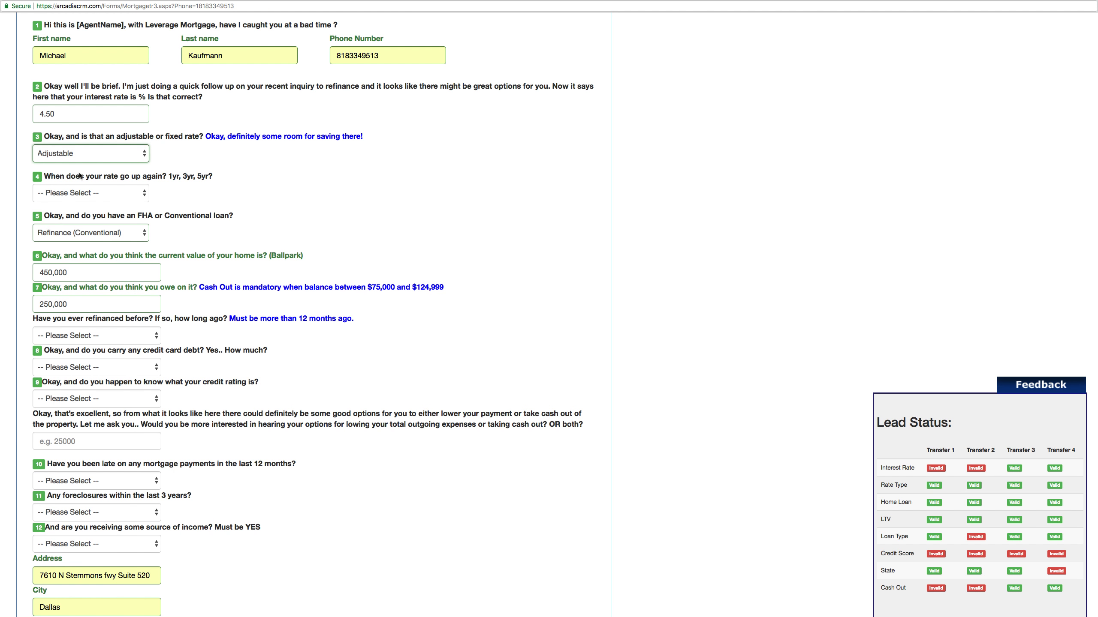
{"action": "left_click_drag", "start_coordinate": [205, 137], "coordinate": [372, 140]}
{"action": "left_click", "coordinate": [365, 142]}
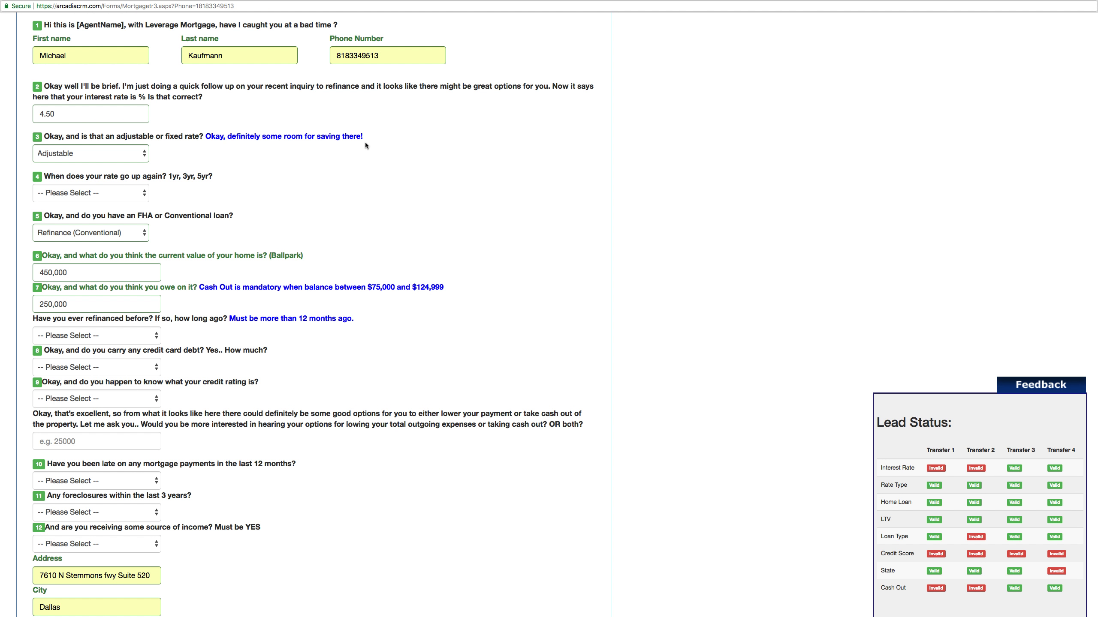
{"action": "left_click", "coordinate": [109, 153]}
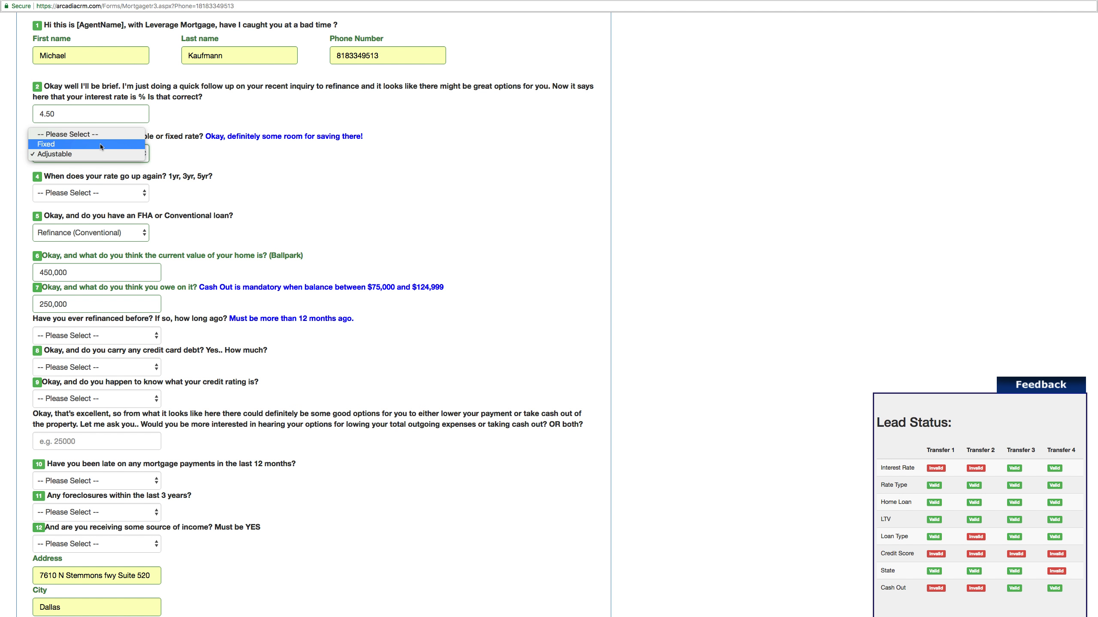
{"action": "left_click", "coordinate": [56, 145]}
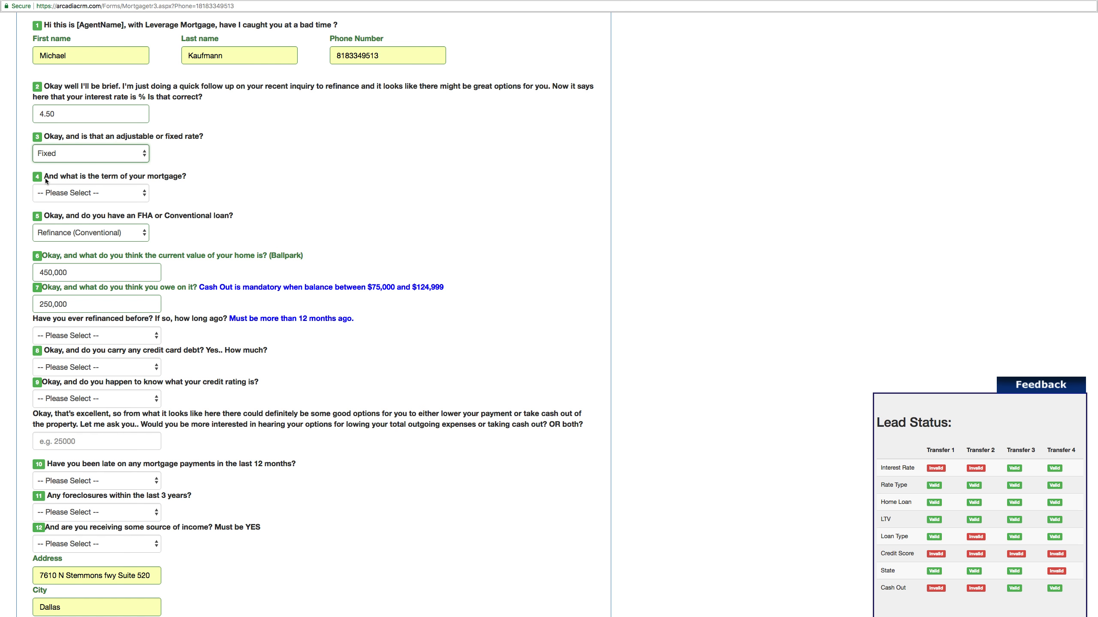
- Set the mortgage term to 30, then 20, and finally 15
{"action": "left_click_drag", "start_coordinate": [46, 181], "coordinate": [110, 184]}
{"action": "left_click", "coordinate": [122, 199]}
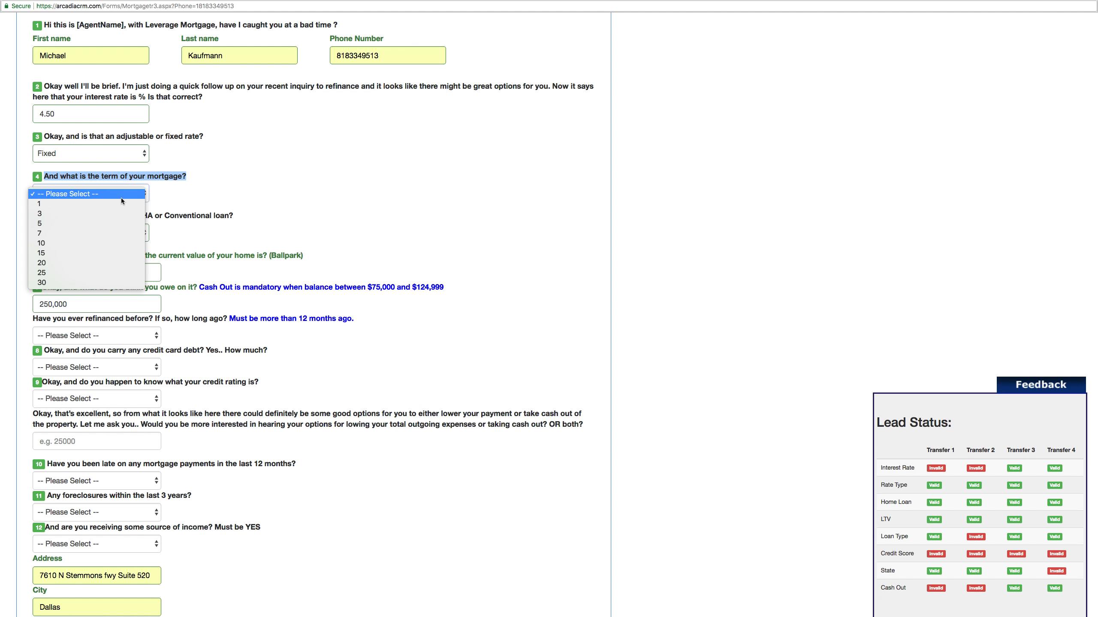
{"action": "left_click", "coordinate": [47, 283]}
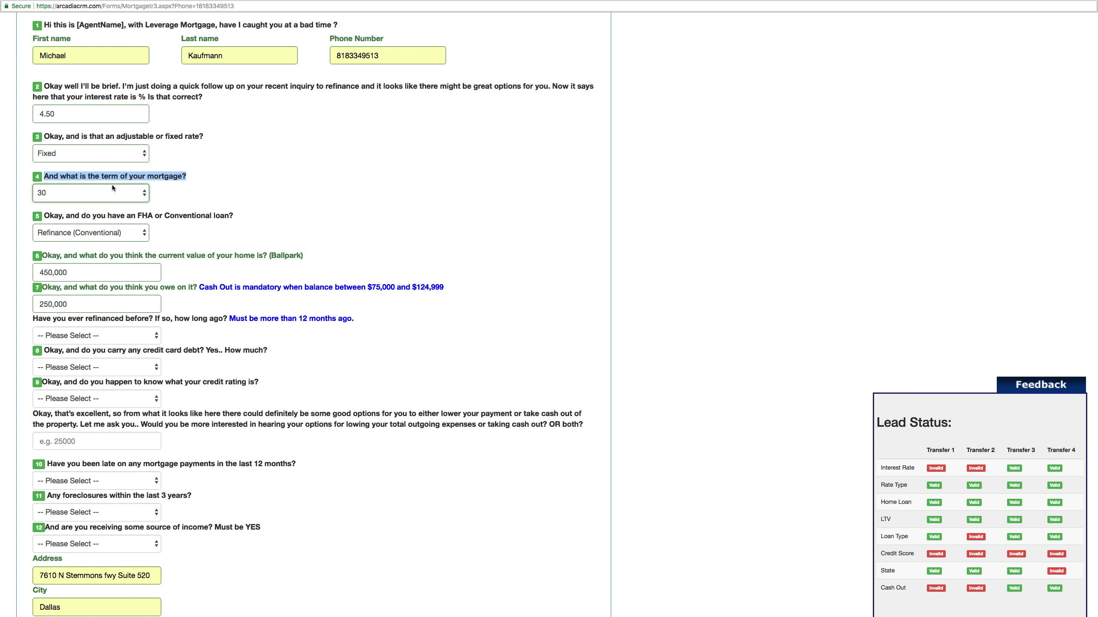
{"action": "left_click", "coordinate": [109, 197]}
{"action": "left_click", "coordinate": [76, 174]}
{"action": "left_click", "coordinate": [88, 154]}
{"action": "left_click", "coordinate": [63, 187]}
{"action": "left_click", "coordinate": [62, 187]}
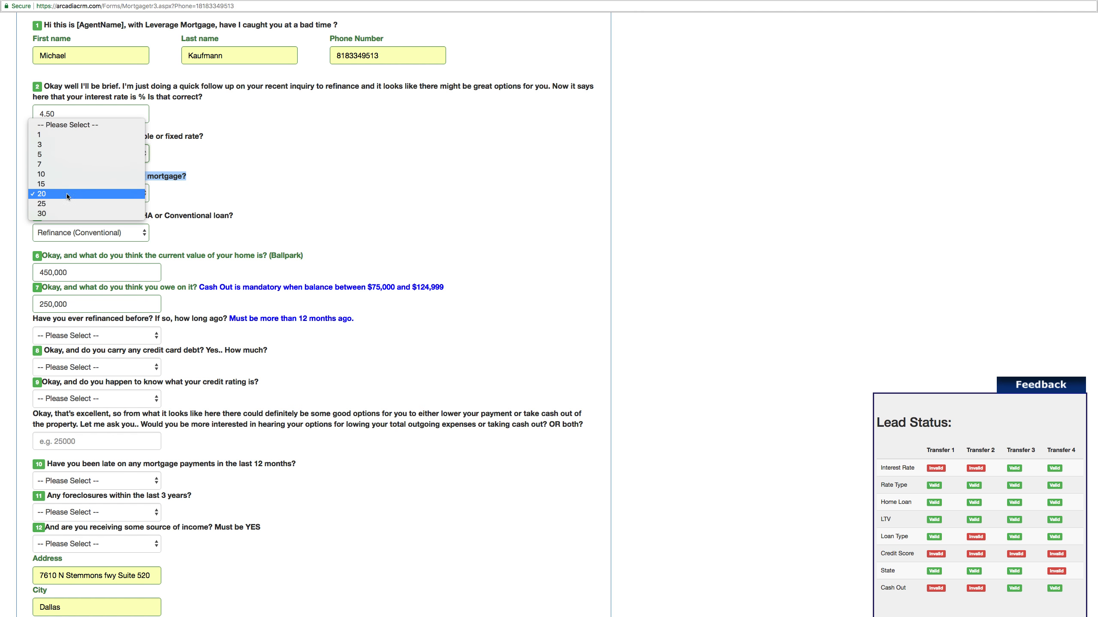
{"action": "left_click", "coordinate": [62, 185]}
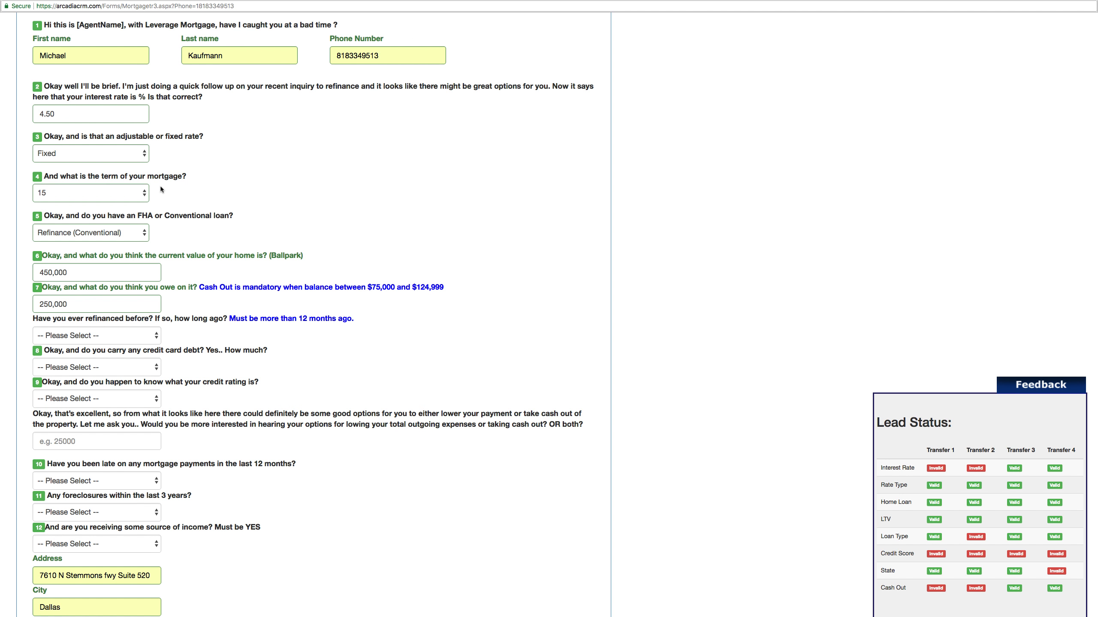
- Switch the rate type back to Adjustable with the rate going up after 1 year
{"action": "left_click", "coordinate": [112, 154]}
{"action": "left_click", "coordinate": [98, 164]}
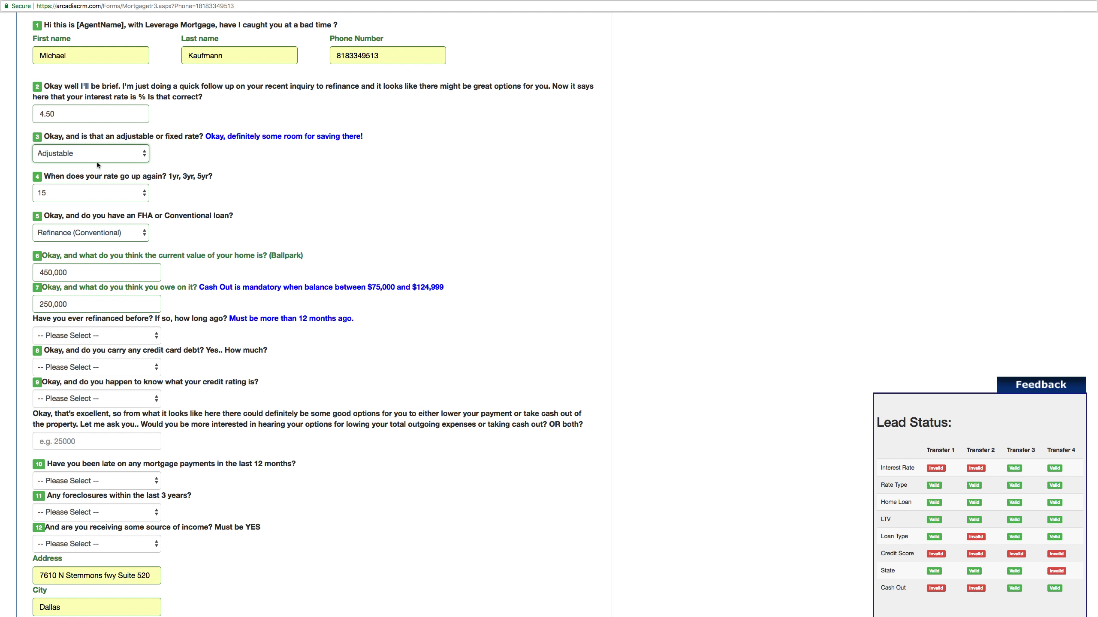
{"action": "left_click_drag", "start_coordinate": [203, 138], "coordinate": [365, 139]}
{"action": "left_click", "coordinate": [250, 164]}
{"action": "left_click_drag", "start_coordinate": [34, 182], "coordinate": [210, 179]}
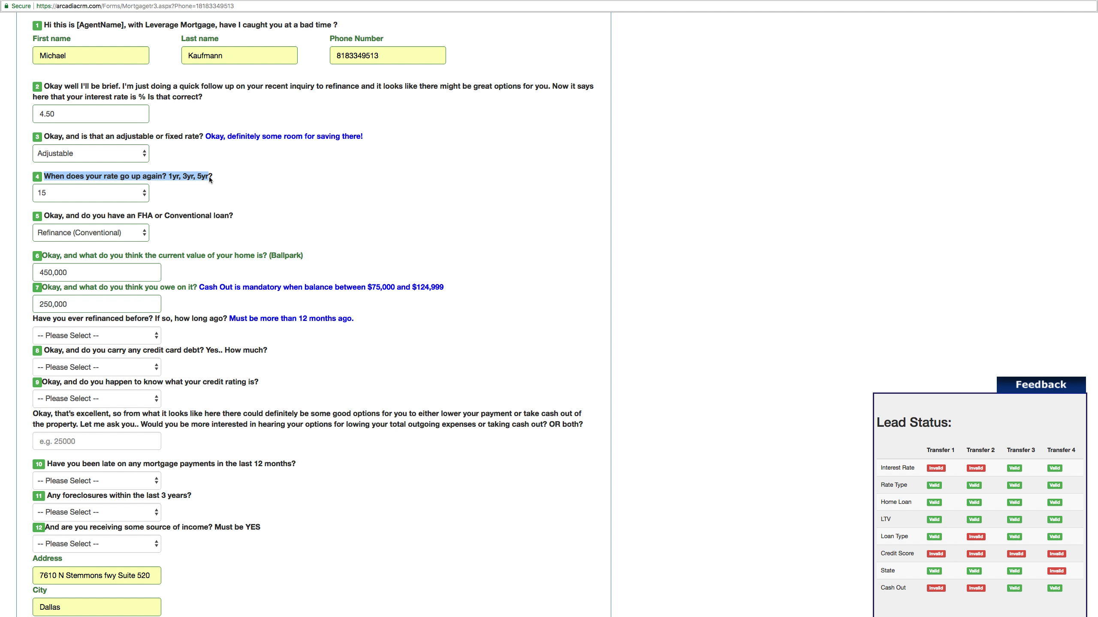
{"action": "left_click", "coordinate": [215, 180]}
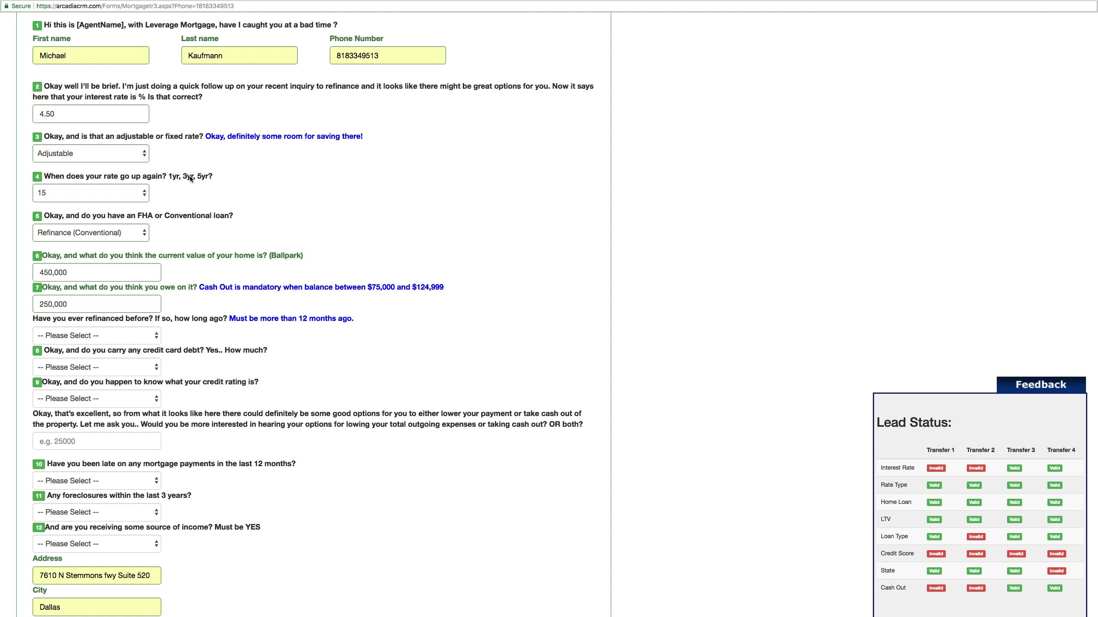
{"action": "left_click", "coordinate": [125, 193]}
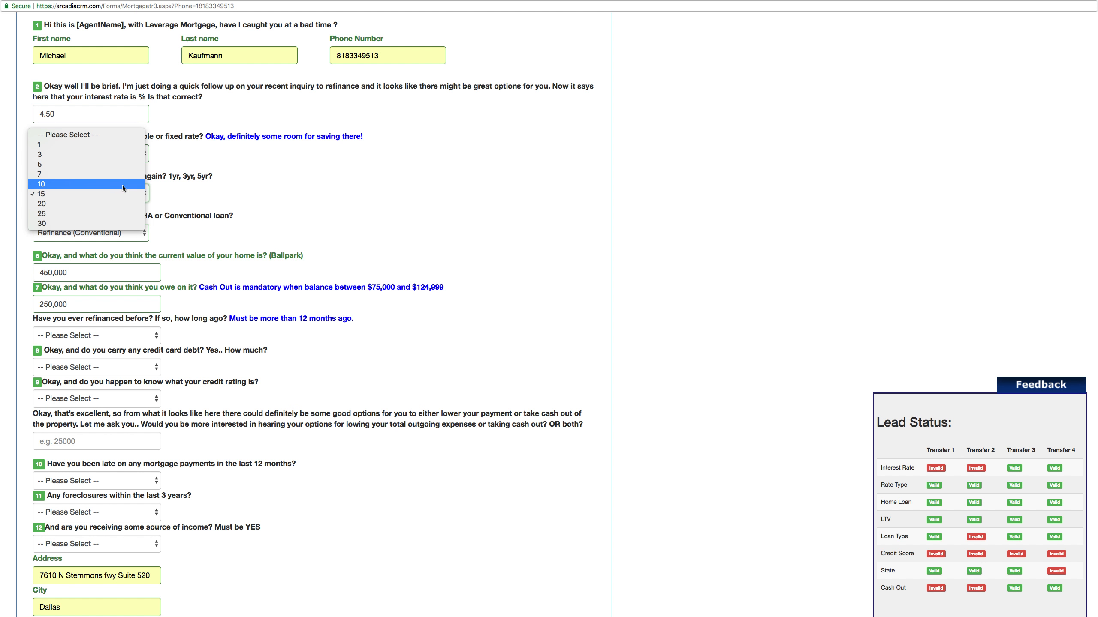
{"action": "left_click", "coordinate": [98, 145]}
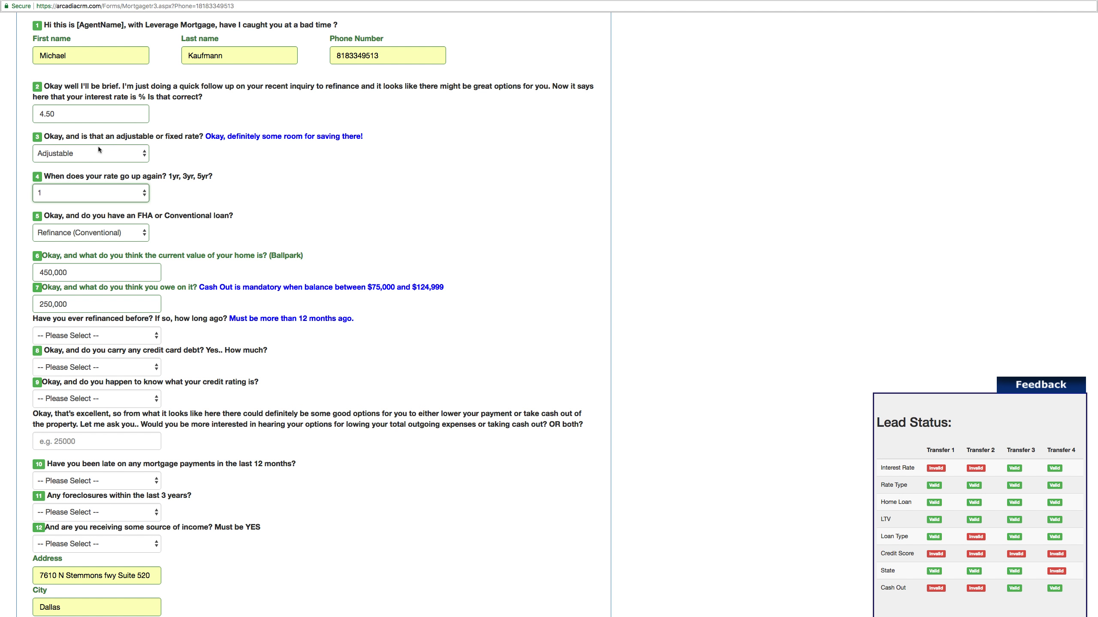
{"action": "left_click", "coordinate": [222, 203]}
- Keep Refinance (Conventional) as loan type and change the home value from 450,000 to 465,000
{"action": "scroll", "coordinate": [222, 203], "scroll_direction": "down", "scroll_amount": 2}
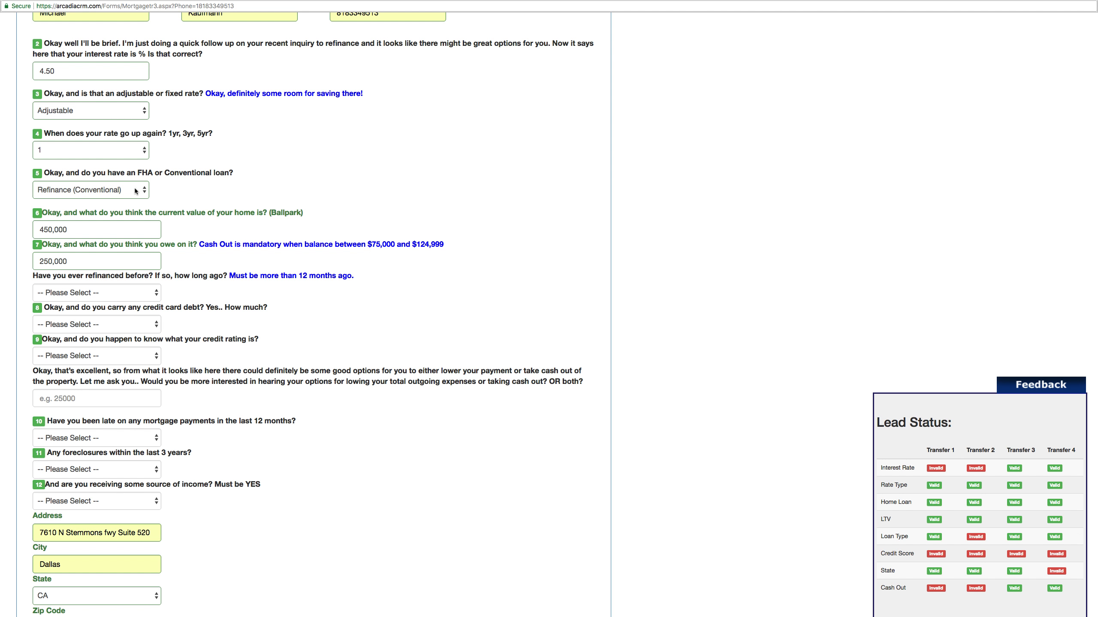
{"action": "left_click", "coordinate": [121, 189]}
{"action": "left_click", "coordinate": [120, 190]}
{"action": "scroll", "coordinate": [113, 228], "scroll_direction": "down", "scroll_amount": 2}
{"action": "left_click", "coordinate": [75, 204]}
{"action": "left_click_drag", "start_coordinate": [75, 204], "coordinate": [26, 207]}
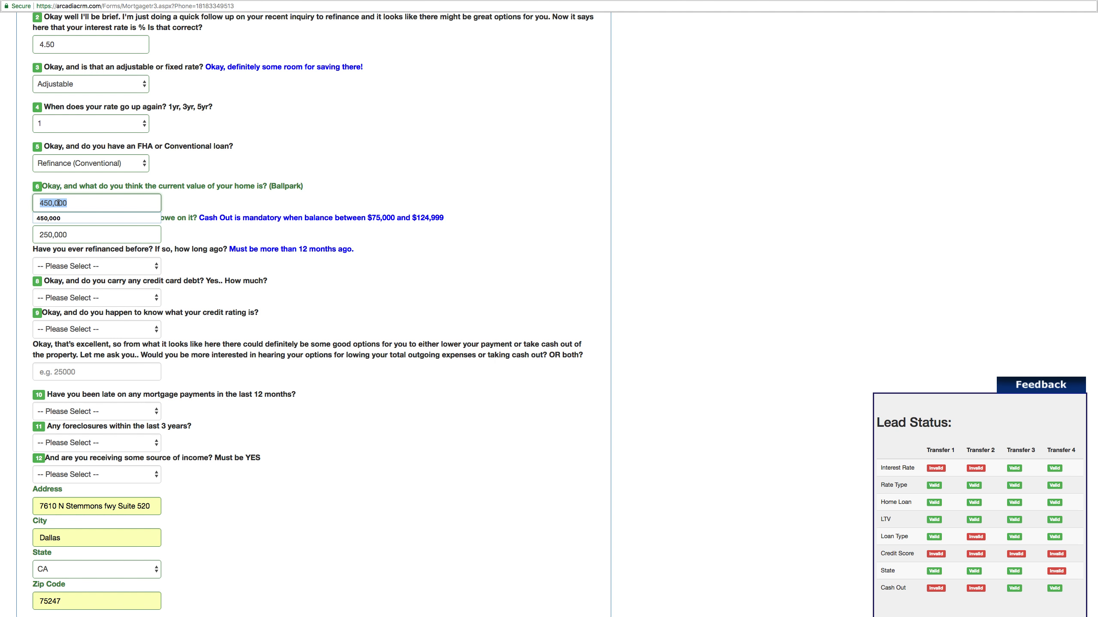
{"action": "type", "text": "465,000"}
{"action": "left_click", "coordinate": [181, 193]}
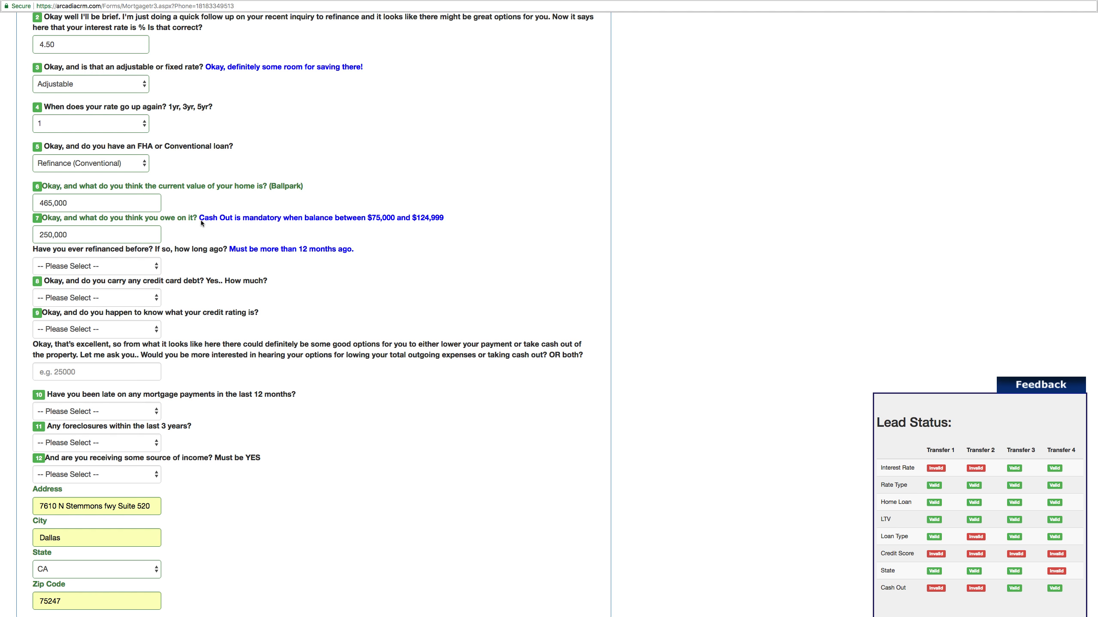
- Replace the 250,000 owed balance with 100,000
{"action": "left_click_drag", "start_coordinate": [200, 218], "coordinate": [485, 224]}
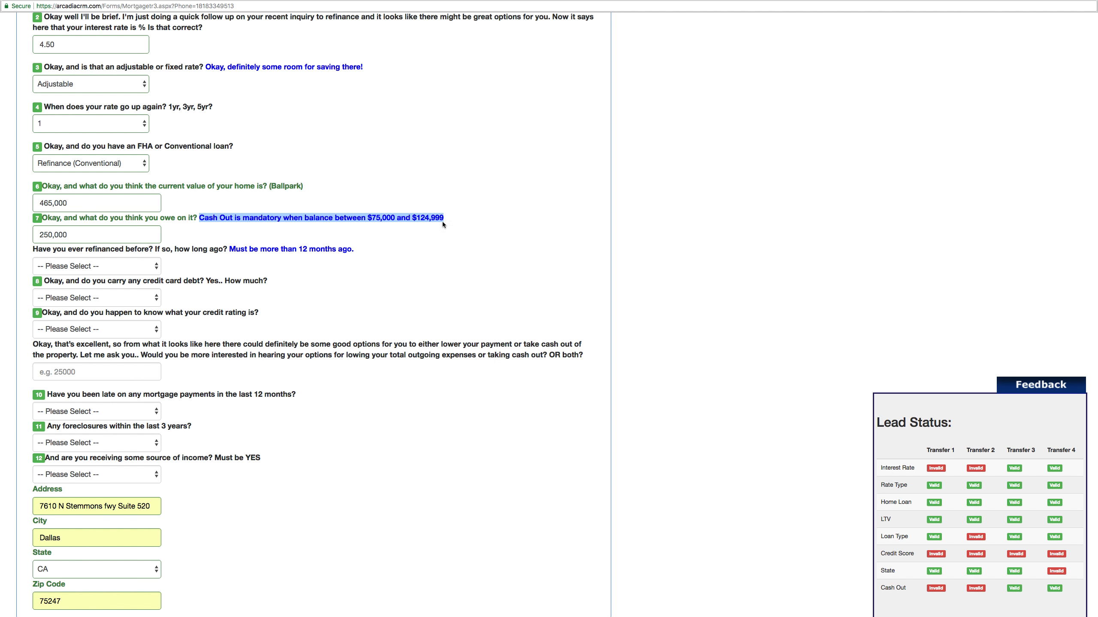
{"action": "left_click", "coordinate": [460, 219]}
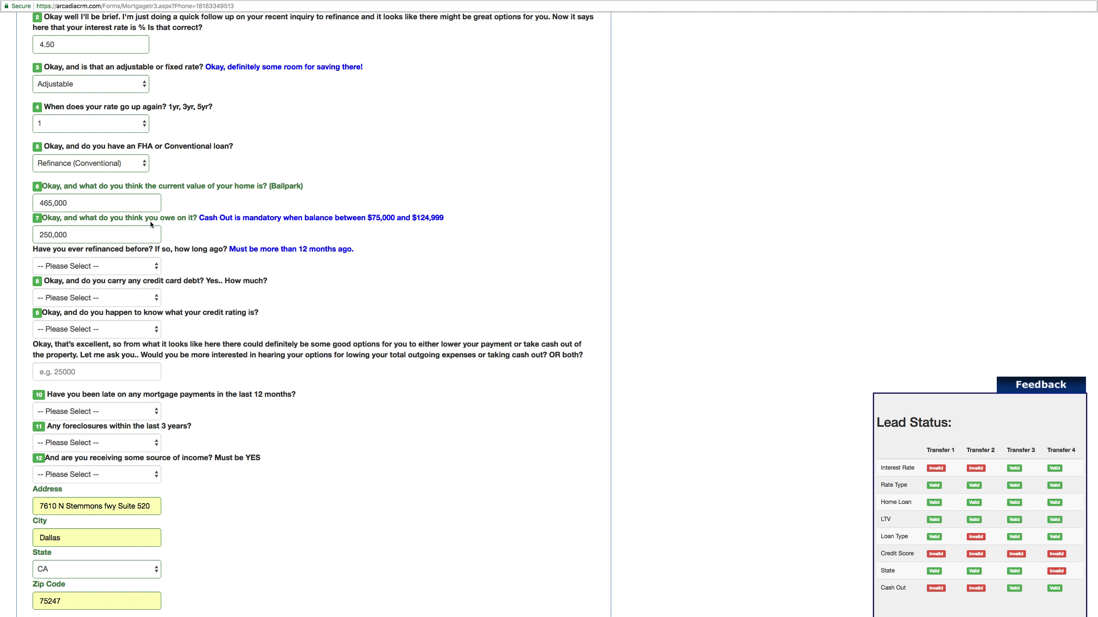
{"action": "double_click", "coordinate": [87, 235]}
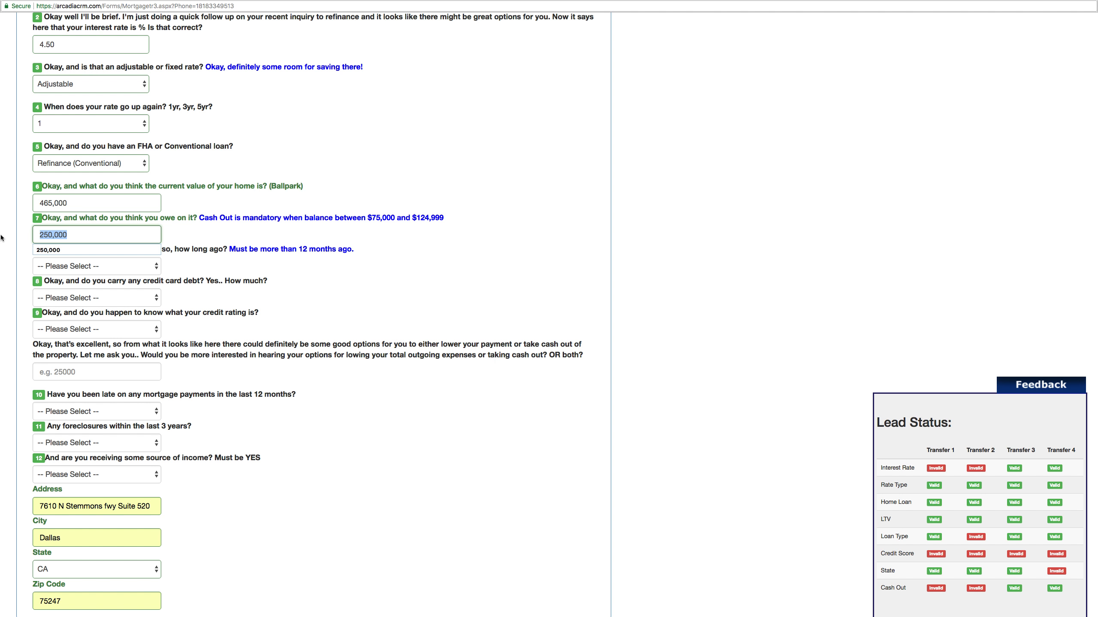
{"action": "type", "text": "100,000"}
{"action": "left_click", "coordinate": [178, 234]}
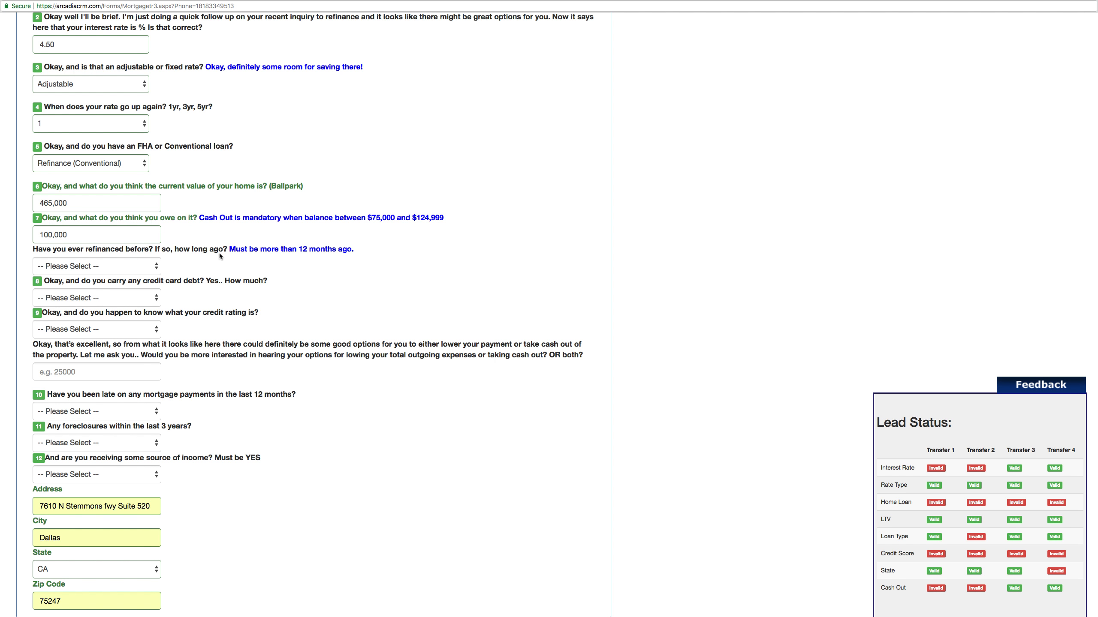
- Answer Yes to having refinanced before
{"action": "left_click_drag", "start_coordinate": [230, 250], "coordinate": [353, 251]}
{"action": "left_click", "coordinate": [138, 264]}
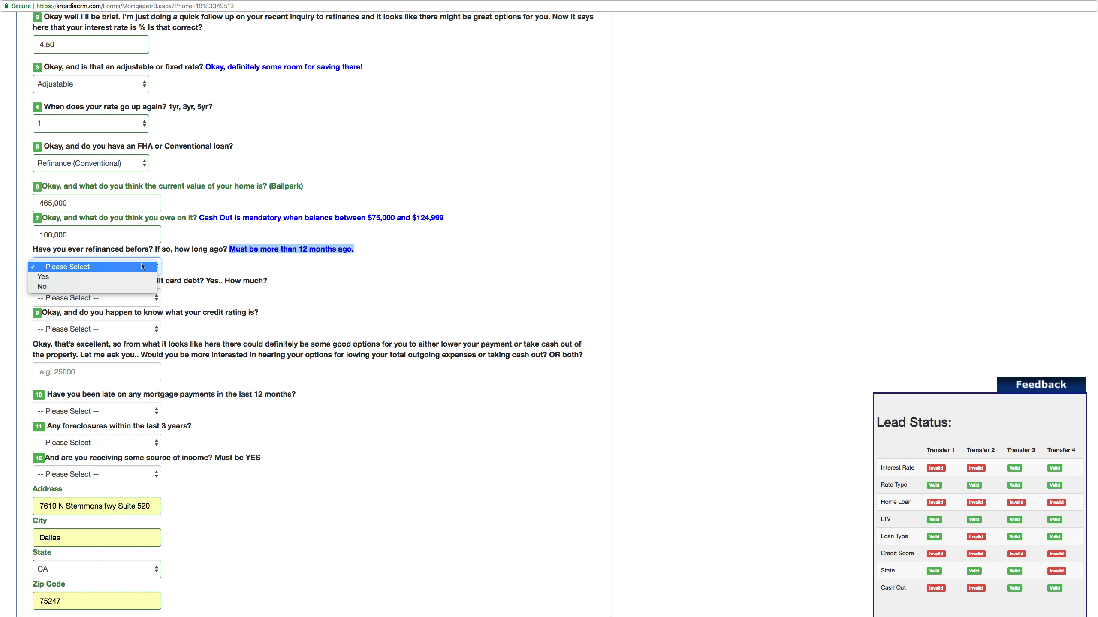
{"action": "left_click", "coordinate": [87, 279]}
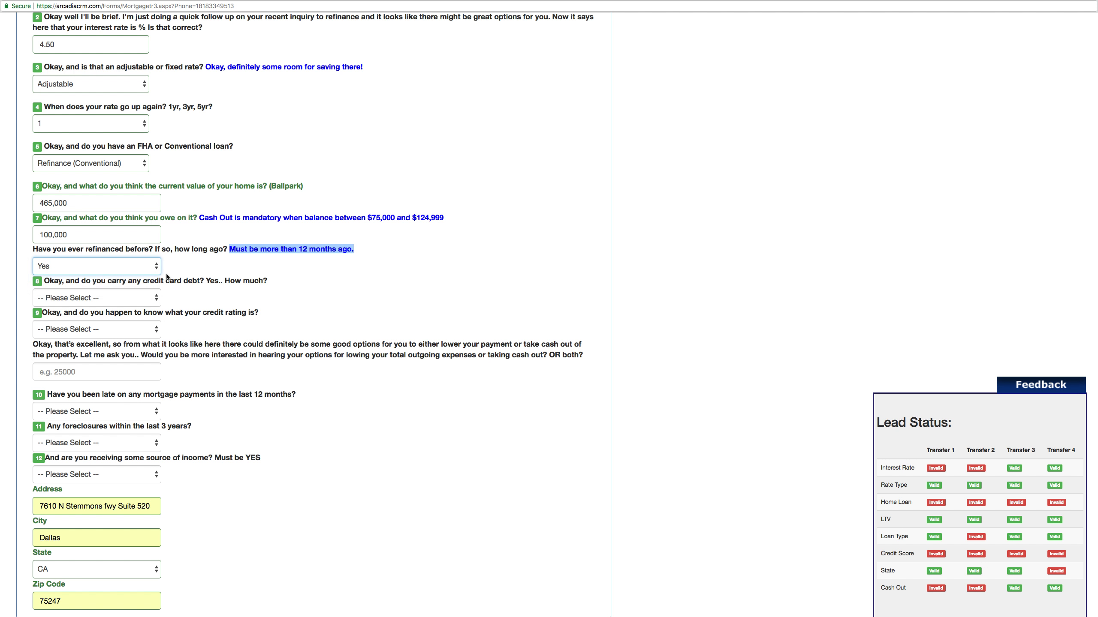
{"action": "left_click", "coordinate": [181, 271]}
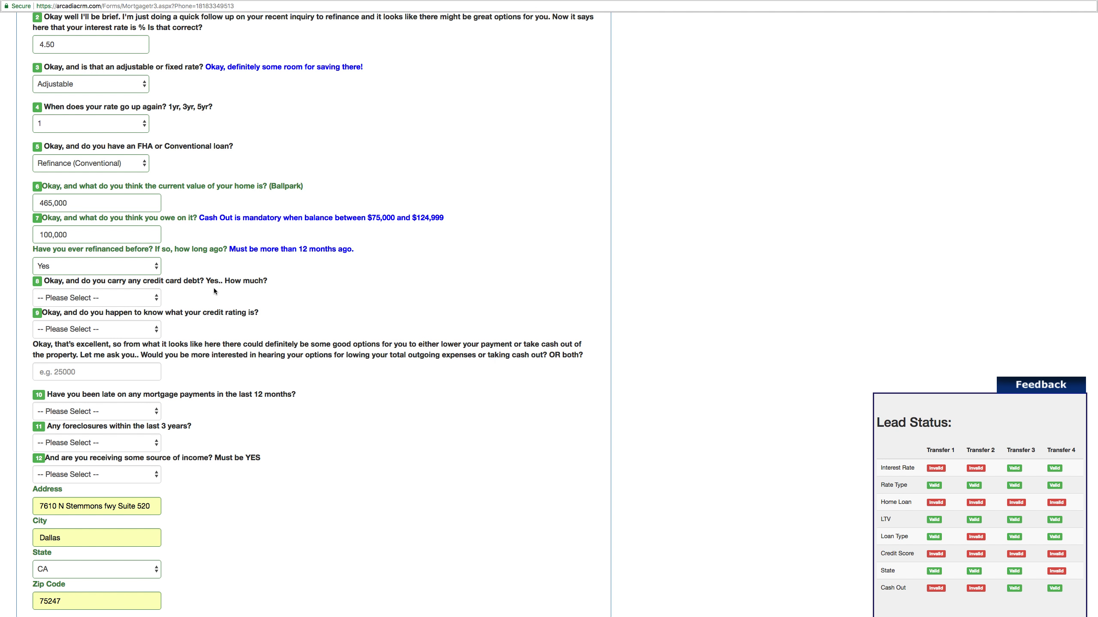
- Set credit card debt to $9001+ and the credit rating to Fair (620 - 679)
{"action": "left_click_drag", "start_coordinate": [207, 283], "coordinate": [270, 281]}
{"action": "left_click", "coordinate": [124, 301]}
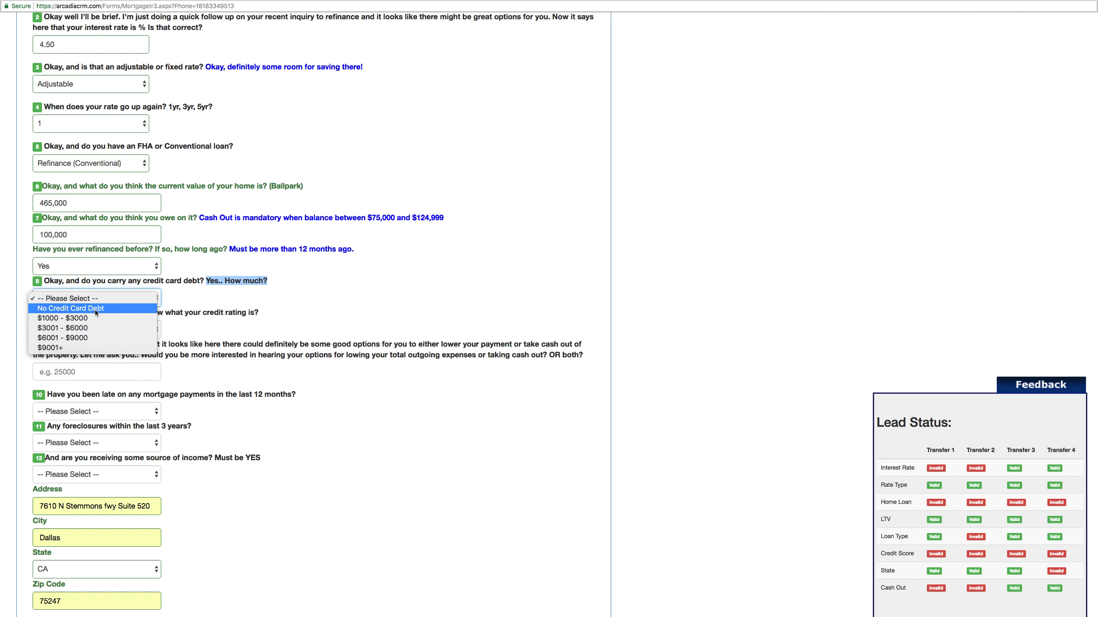
{"action": "left_click", "coordinate": [83, 348]}
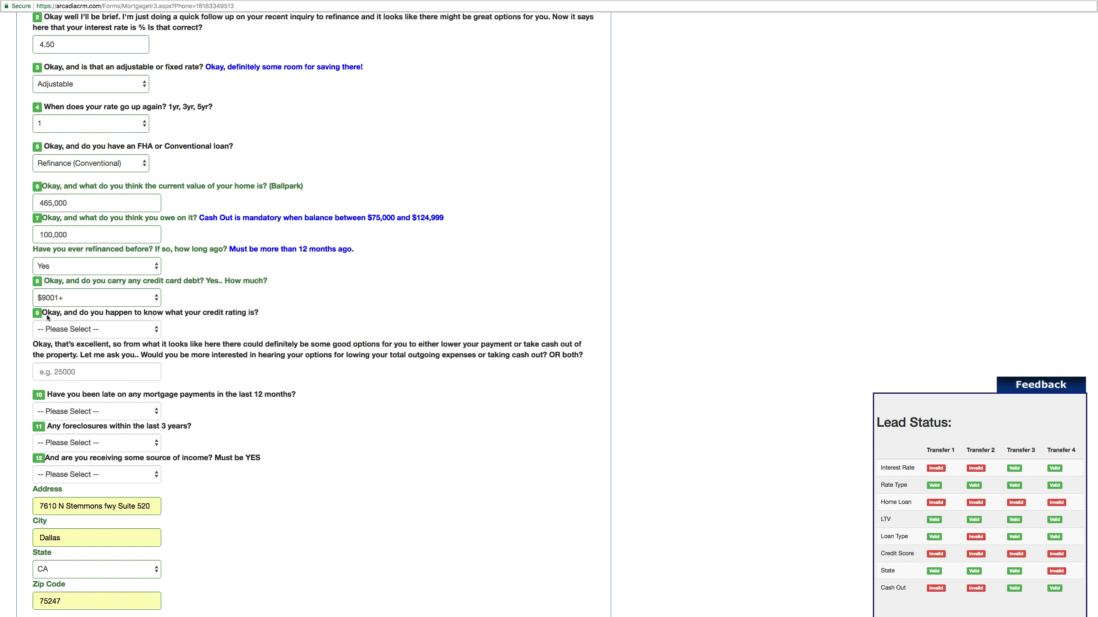
{"action": "left_click", "coordinate": [135, 331]}
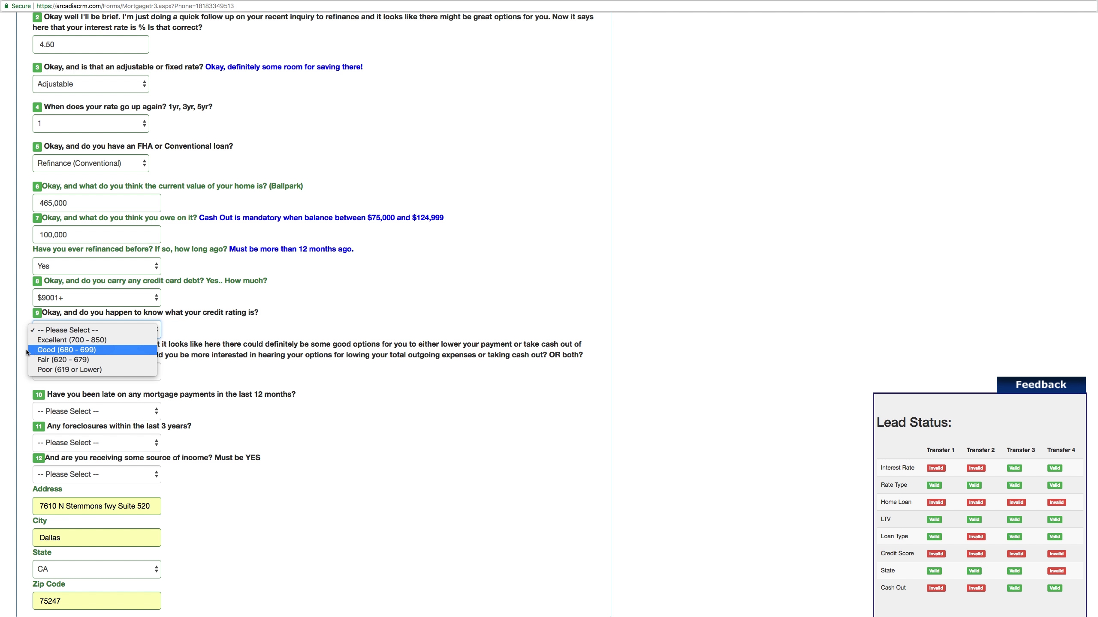
{"action": "left_click", "coordinate": [103, 362]}
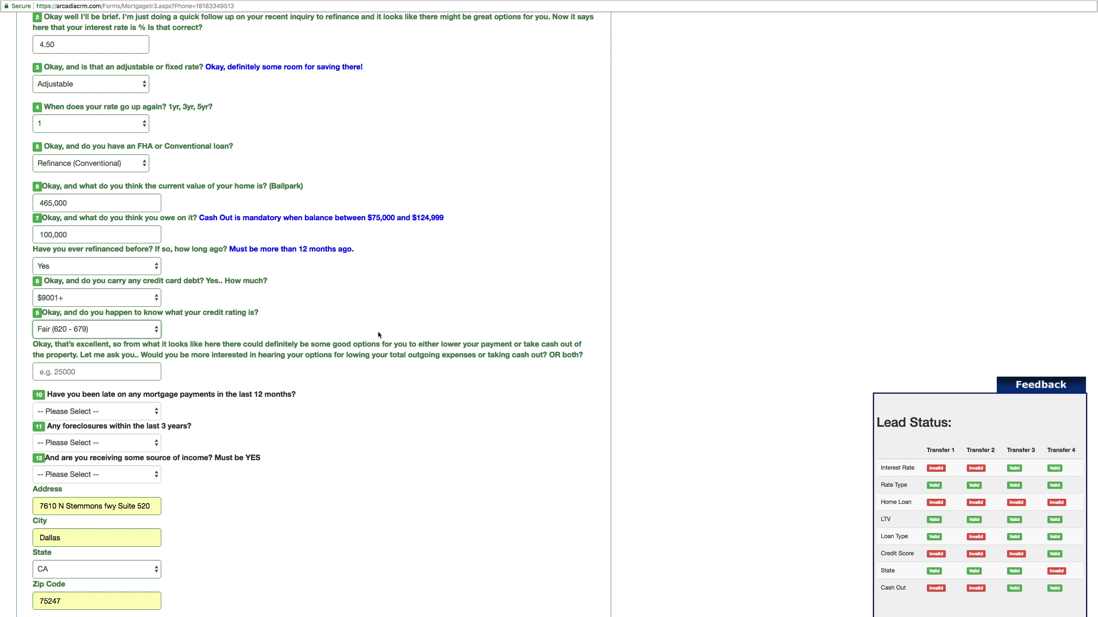
- Leave cash-out empty, keep Adjustable rate adjusting at 1 year, and change the state to AK
{"action": "left_click", "coordinate": [153, 372]}
{"action": "left_click", "coordinate": [223, 376]}
{"action": "left_click_drag", "start_coordinate": [72, 49], "coordinate": [33, 52]}
{"action": "left_click", "coordinate": [23, 64]}
{"action": "left_click", "coordinate": [34, 84]}
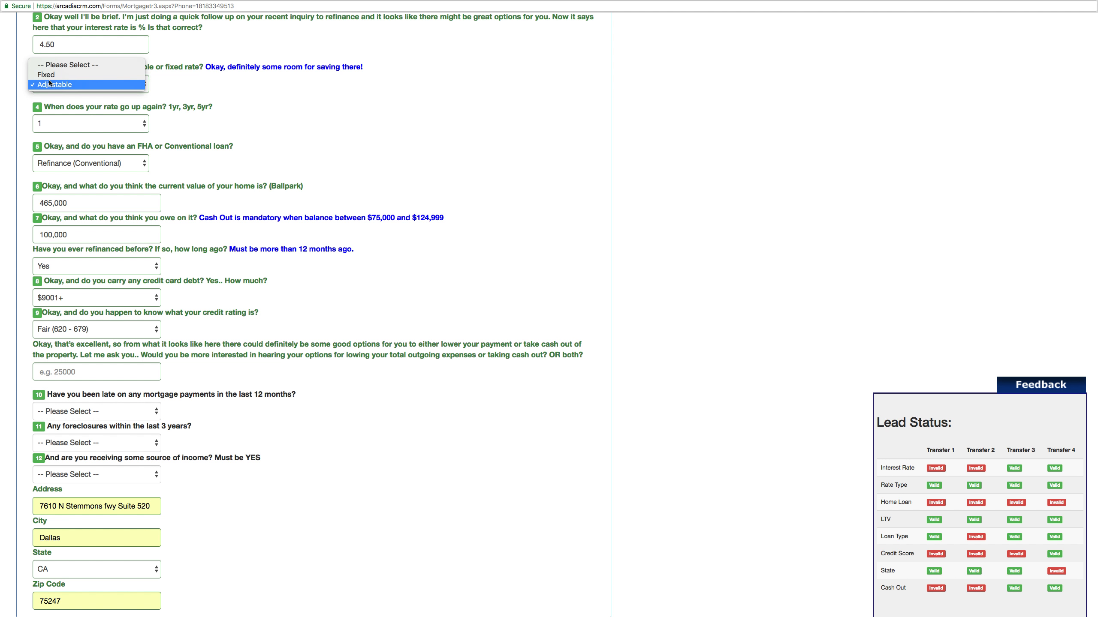
{"action": "left_click", "coordinate": [119, 85]}
{"action": "left_click", "coordinate": [59, 125]}
{"action": "left_click", "coordinate": [198, 127]}
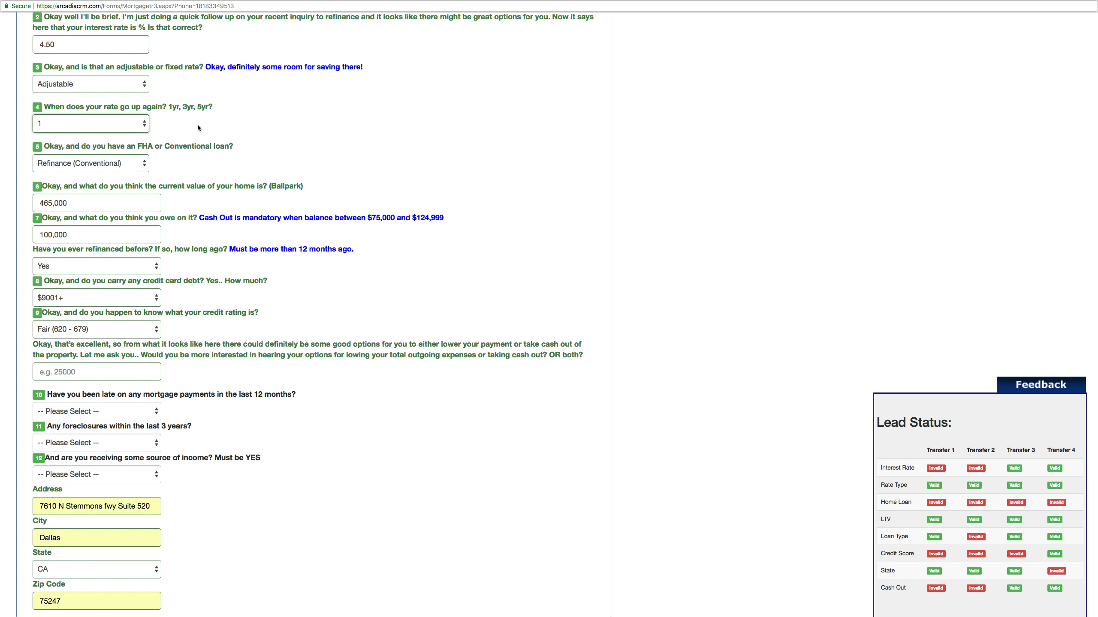
{"action": "left_click", "coordinate": [127, 574]}
{"action": "left_click", "coordinate": [115, 543]}
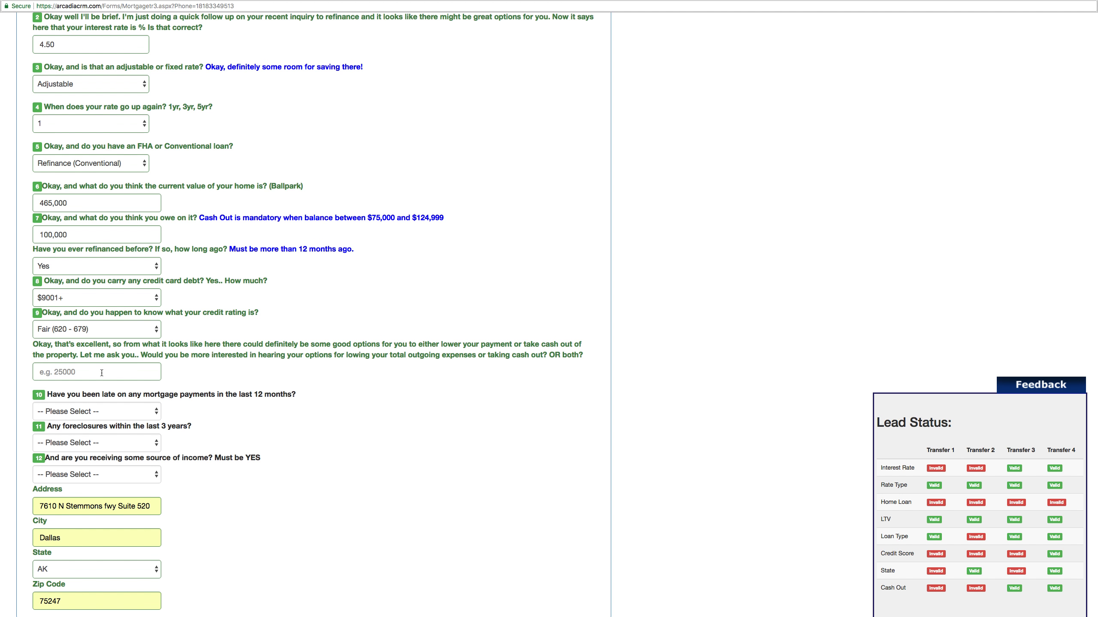
- Answer No to late payments and foreclosures, and Yes to having a source of income
{"action": "scroll", "coordinate": [100, 369], "scroll_direction": "down", "scroll_amount": 2}
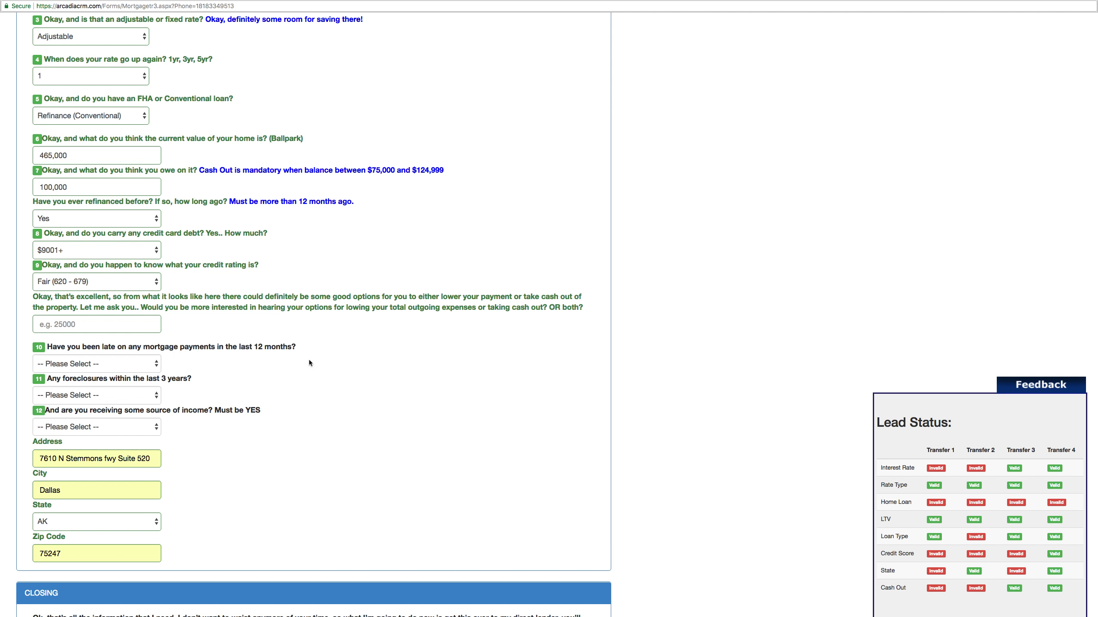
{"action": "left_click", "coordinate": [123, 363]}
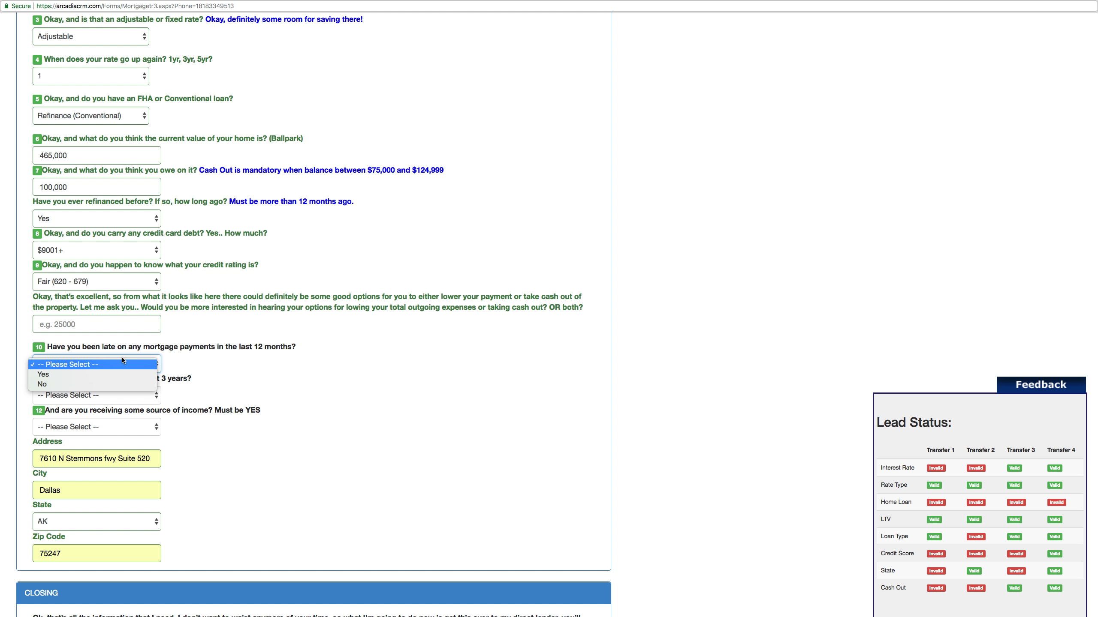
{"action": "left_click", "coordinate": [42, 384]}
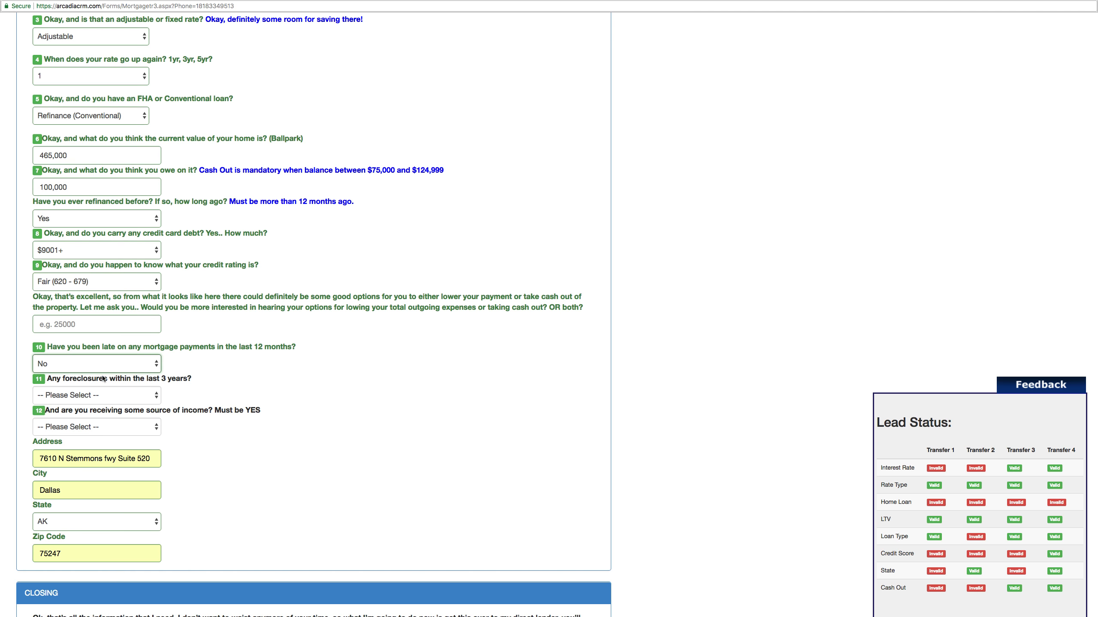
{"action": "left_click", "coordinate": [107, 379]}
{"action": "left_click", "coordinate": [152, 396]}
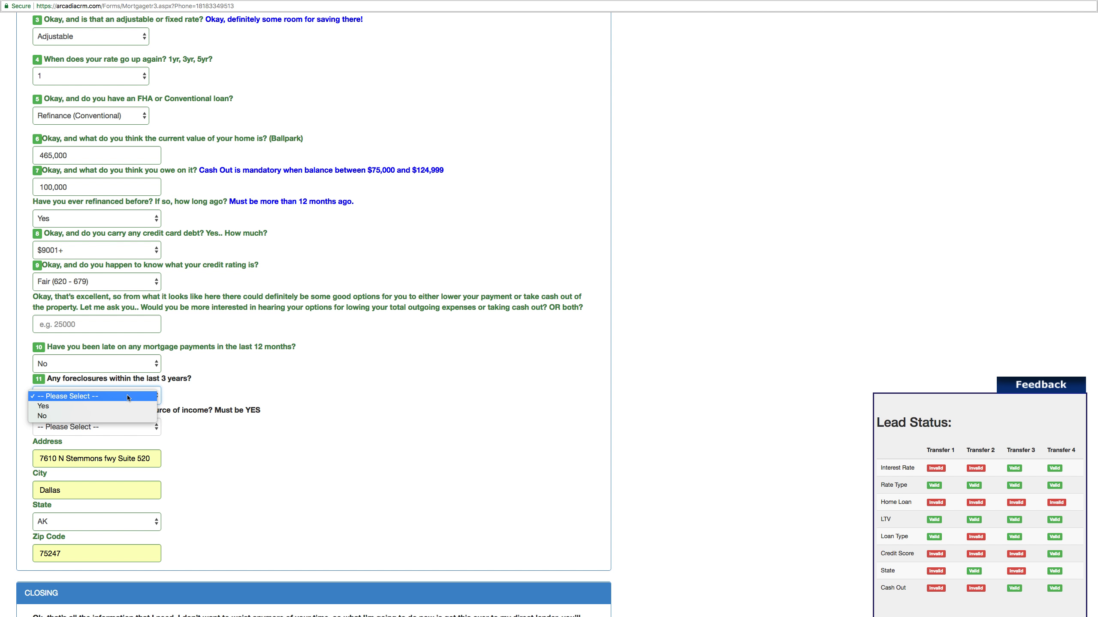
{"action": "left_click", "coordinate": [91, 415]}
{"action": "left_click", "coordinate": [117, 428]}
{"action": "left_click", "coordinate": [102, 438]}
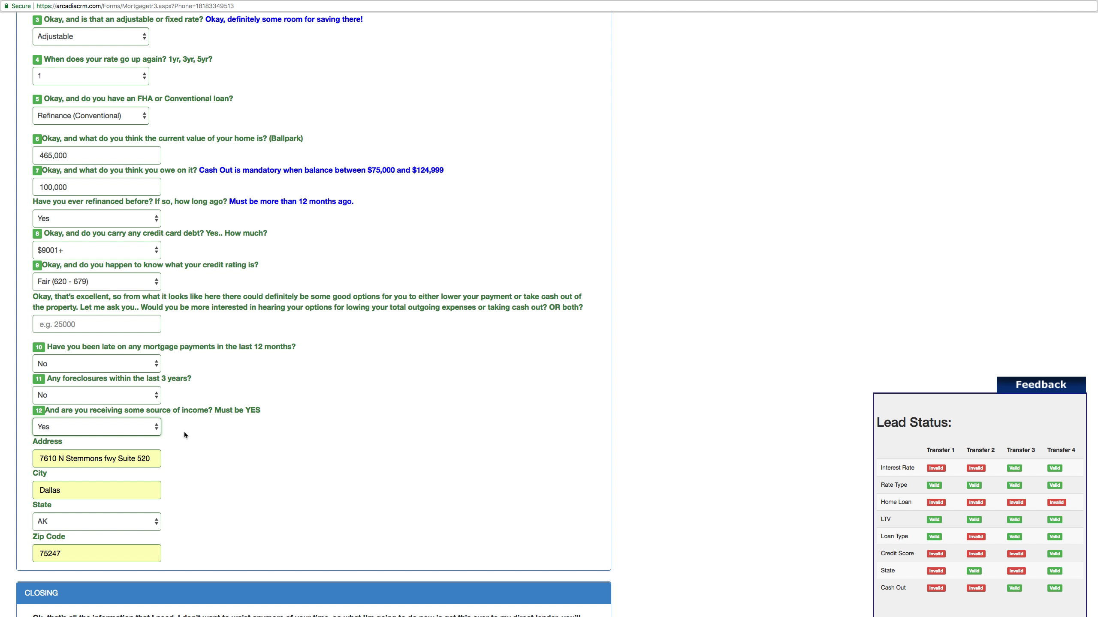
{"action": "scroll", "coordinate": [184, 434], "scroll_direction": "down", "scroll_amount": 5}
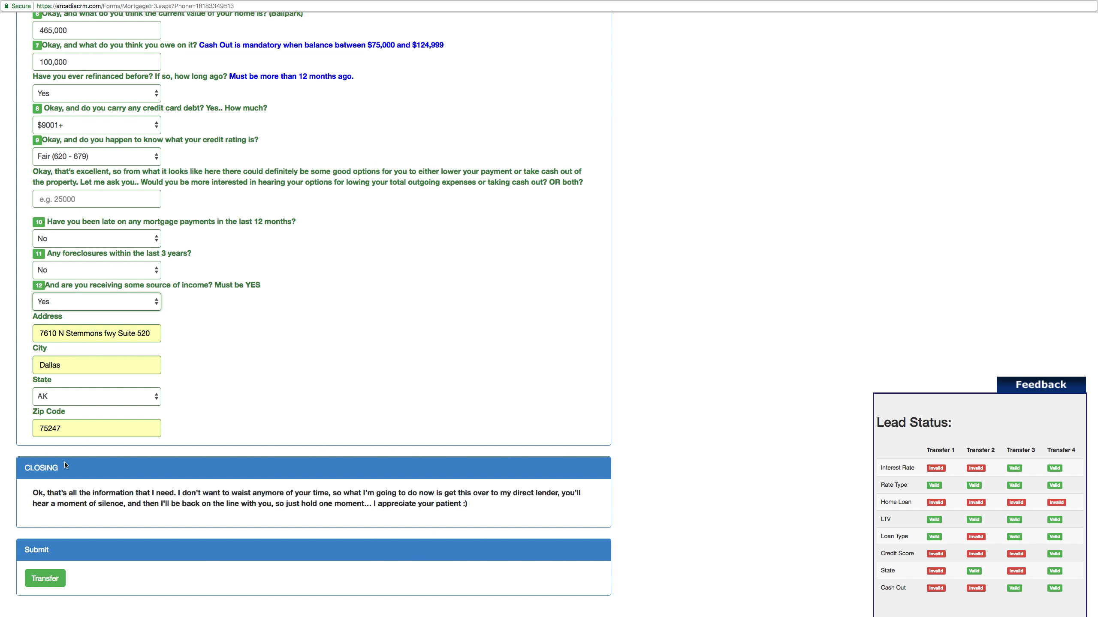
{"action": "left_click_drag", "start_coordinate": [24, 468], "coordinate": [63, 470]}
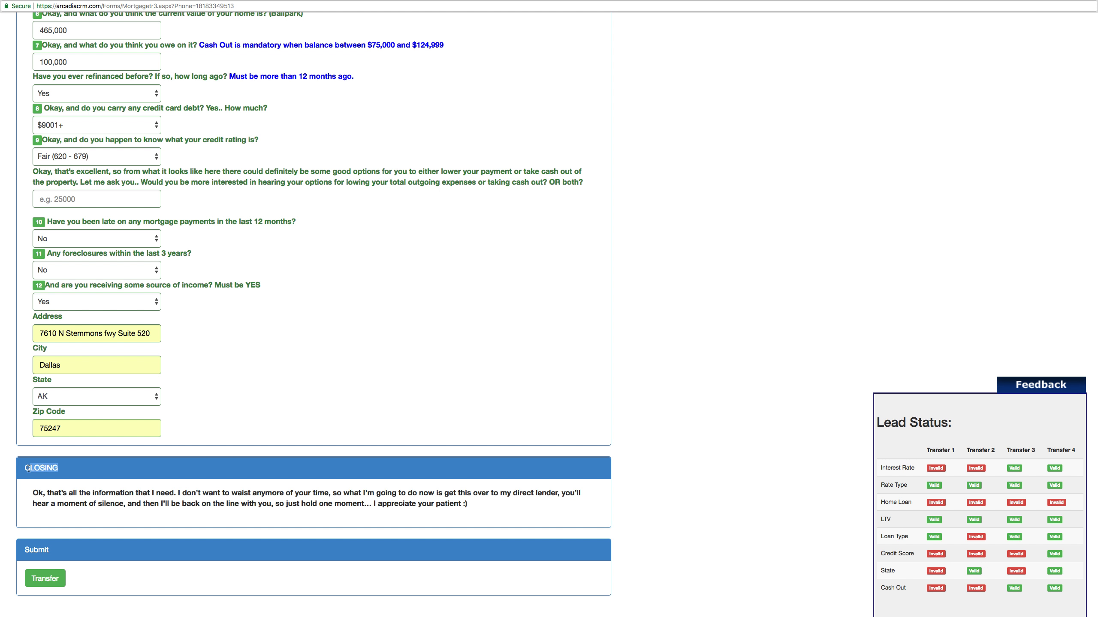
{"action": "left_click_drag", "start_coordinate": [31, 493], "coordinate": [488, 506]}
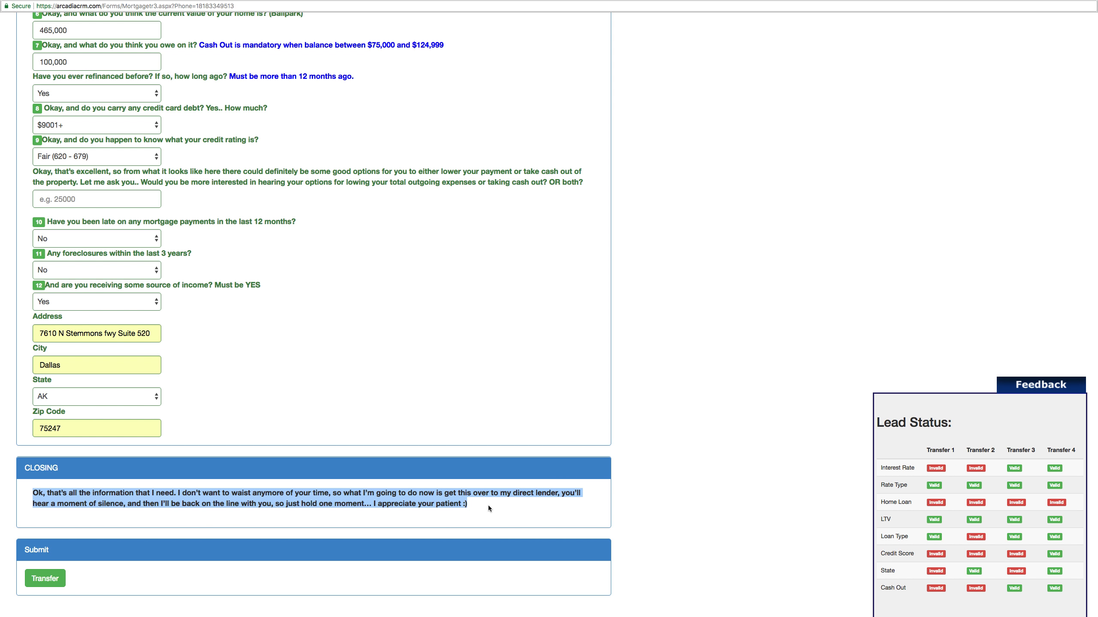
{"action": "left_click", "coordinate": [488, 505]}
{"action": "left_click_drag", "start_coordinate": [21, 469], "coordinate": [60, 470]}
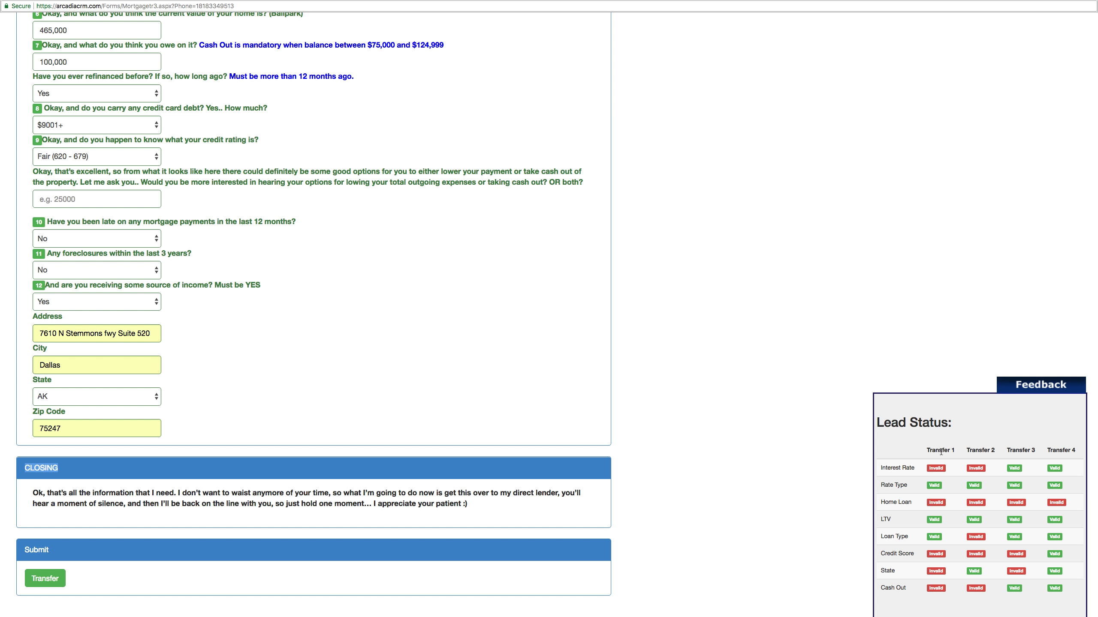
{"action": "left_click_drag", "start_coordinate": [927, 449], "coordinate": [1076, 451]}
{"action": "left_click_drag", "start_coordinate": [879, 467], "coordinate": [1063, 587]}
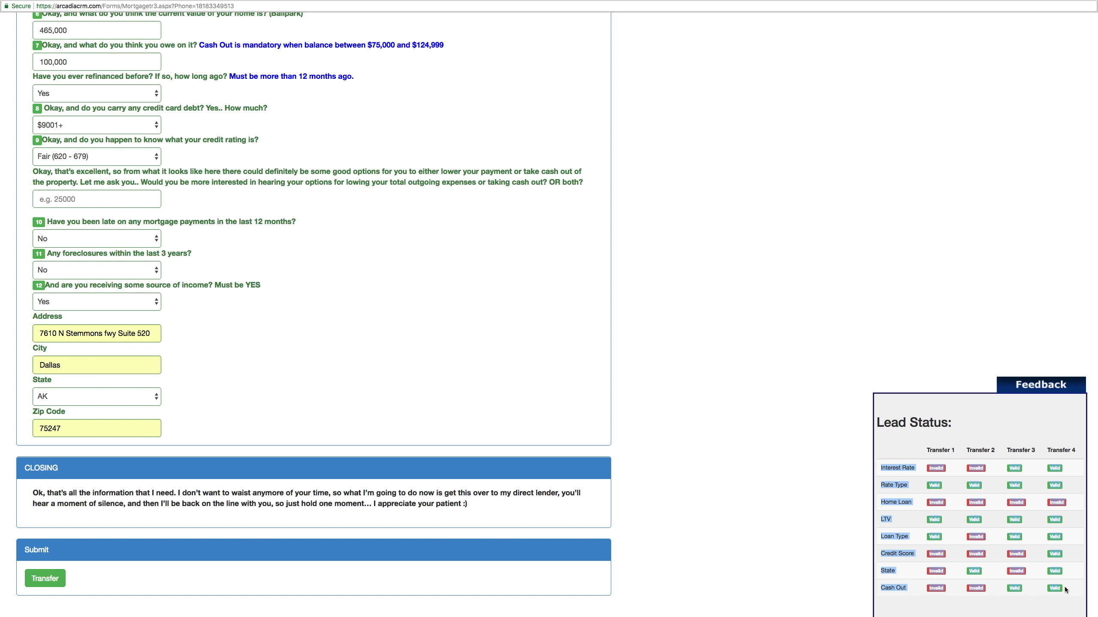
{"action": "left_click", "coordinate": [1018, 599]}
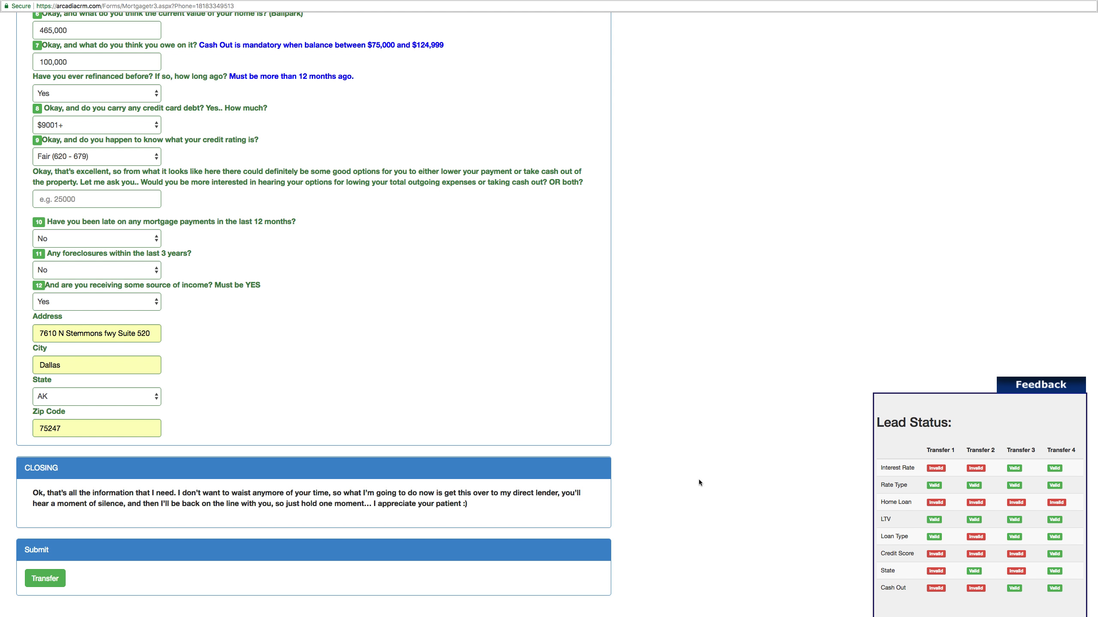
- Replace the 100,000 owed balance in question 7 with 150,000
{"action": "scroll", "coordinate": [698, 479], "scroll_direction": "up", "scroll_amount": 3}
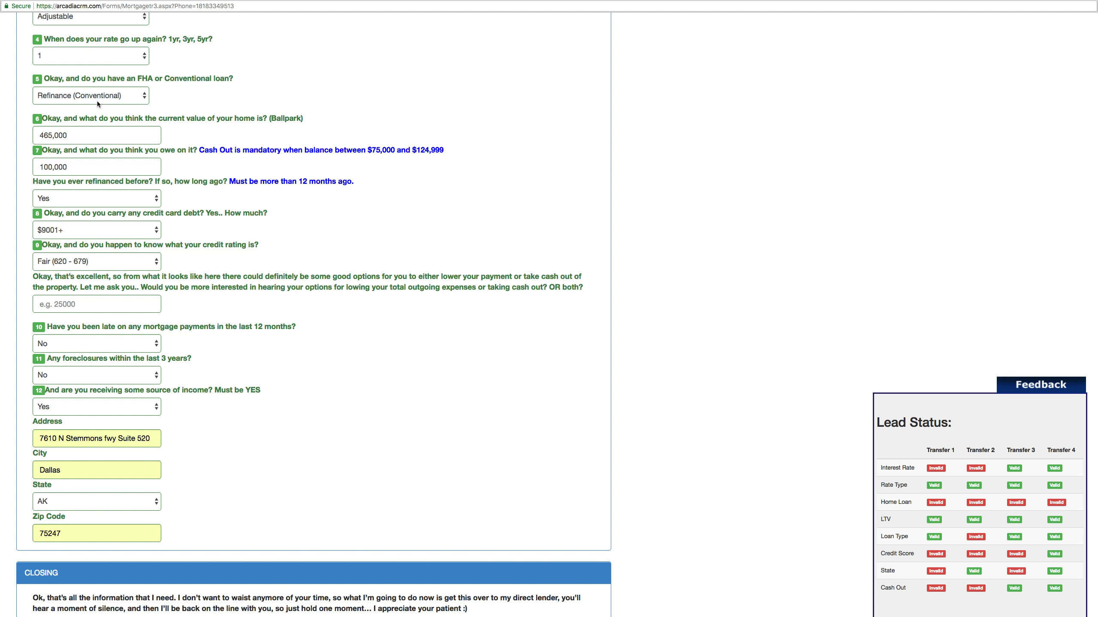
{"action": "scroll", "coordinate": [80, 59], "scroll_direction": "up", "scroll_amount": 2}
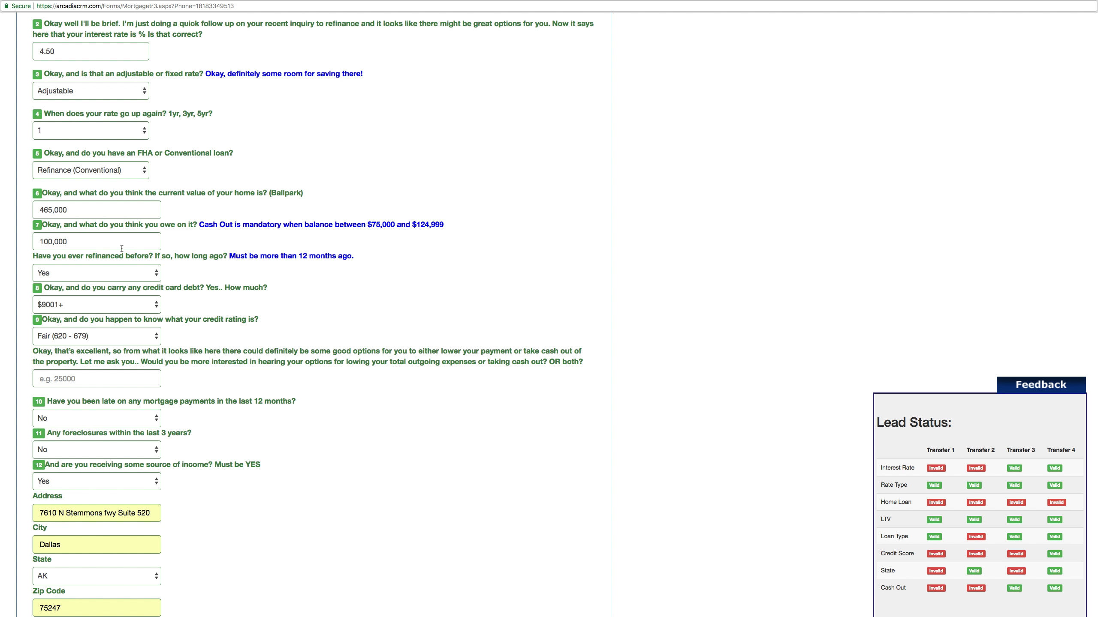
{"action": "left_click_drag", "start_coordinate": [113, 242], "coordinate": [22, 245]}
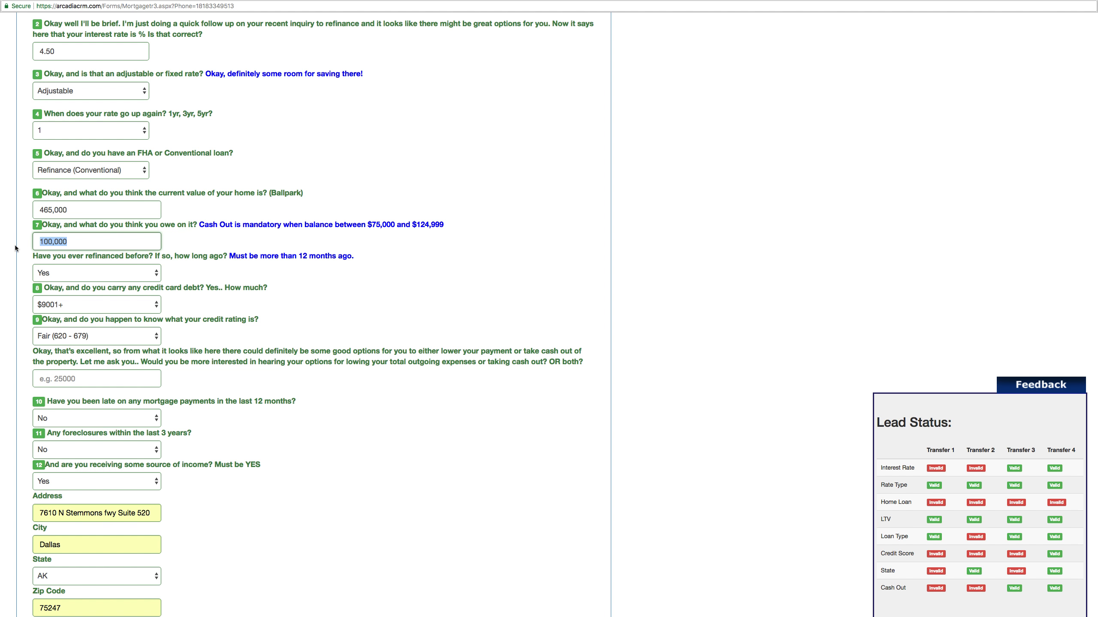
{"action": "type", "text": "150,000"}
{"action": "left_click", "coordinate": [206, 245]}
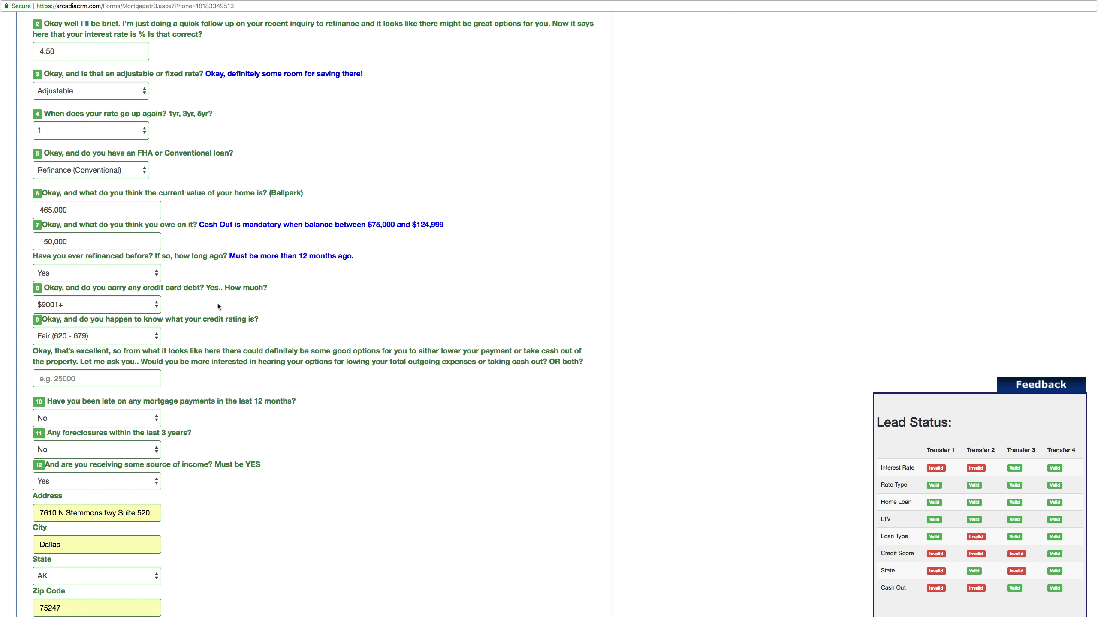
{"action": "scroll", "coordinate": [111, 262], "scroll_direction": "down", "scroll_amount": 5}
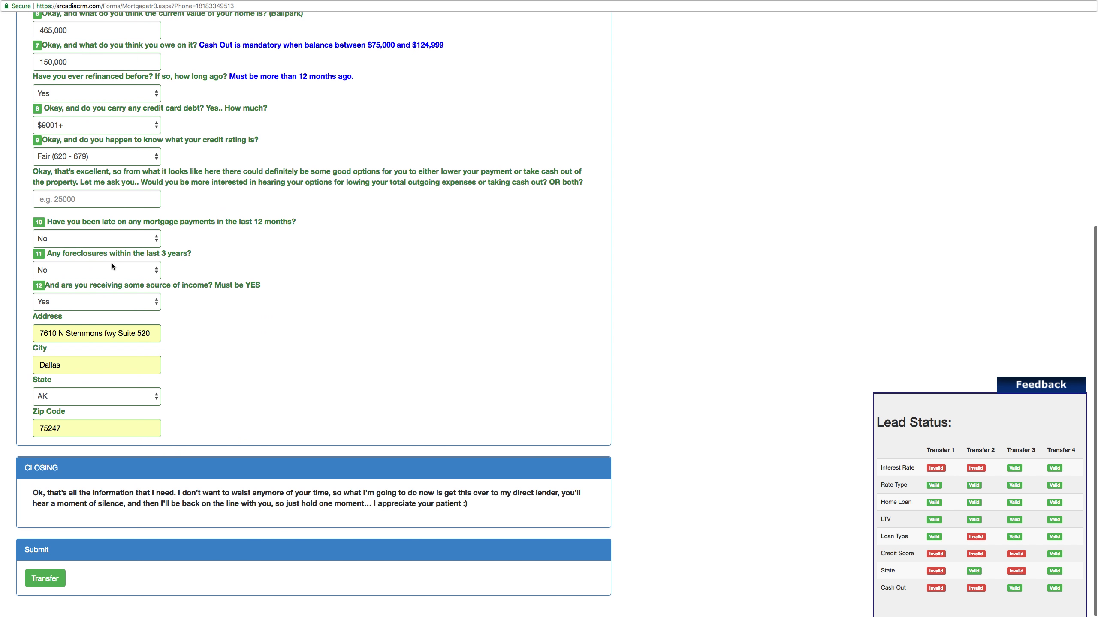
{"action": "left_click", "coordinate": [86, 395]}
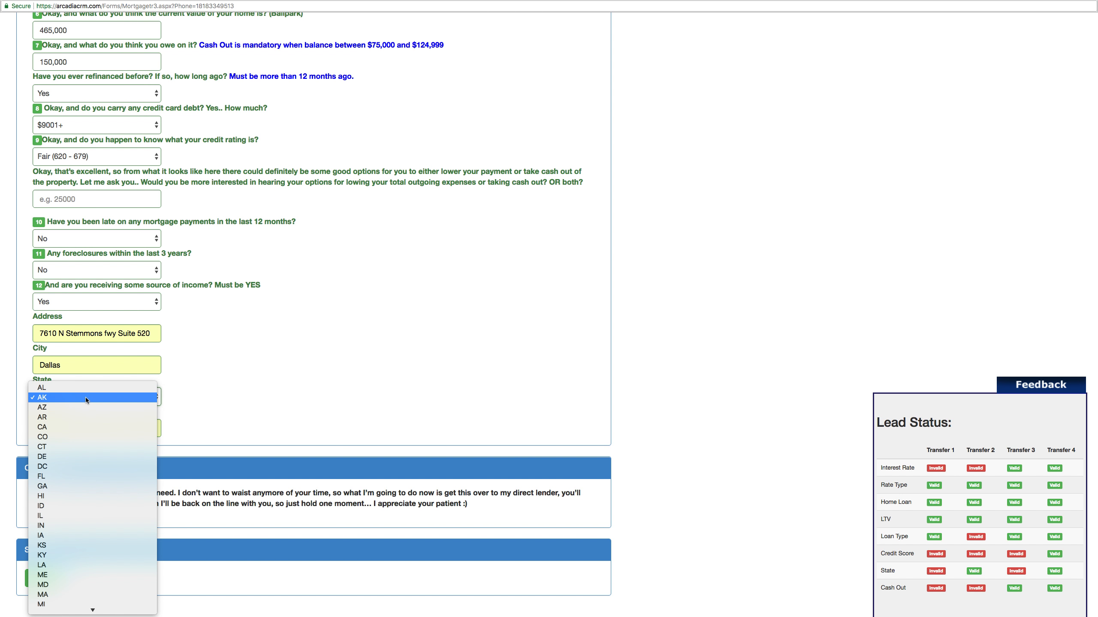
{"action": "left_click", "coordinate": [73, 425]}
{"action": "scroll", "coordinate": [245, 406], "scroll_direction": "up", "scroll_amount": 5}
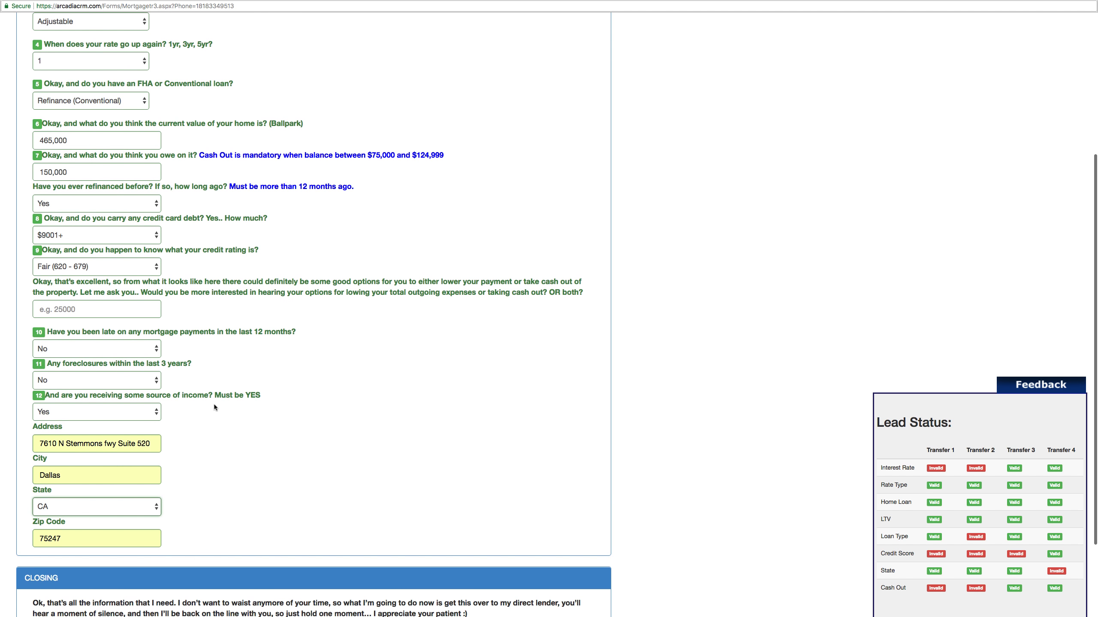
{"action": "left_click", "coordinate": [121, 343]}
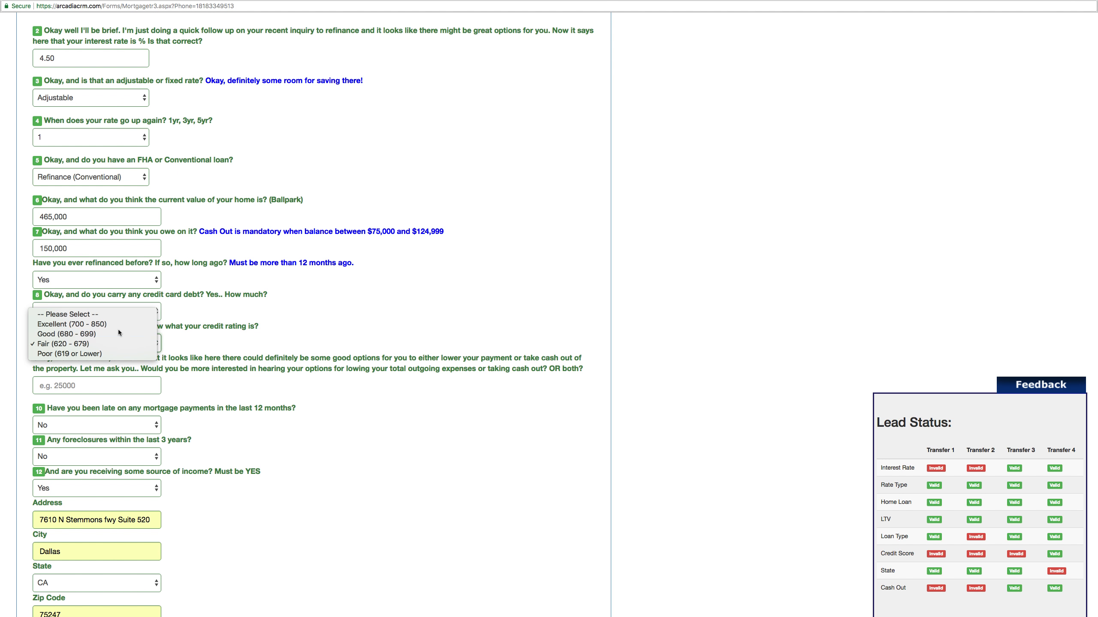
{"action": "left_click", "coordinate": [119, 329]}
{"action": "left_click_drag", "start_coordinate": [66, 249], "coordinate": [39, 251]}
{"action": "type", "text": "10,000"}
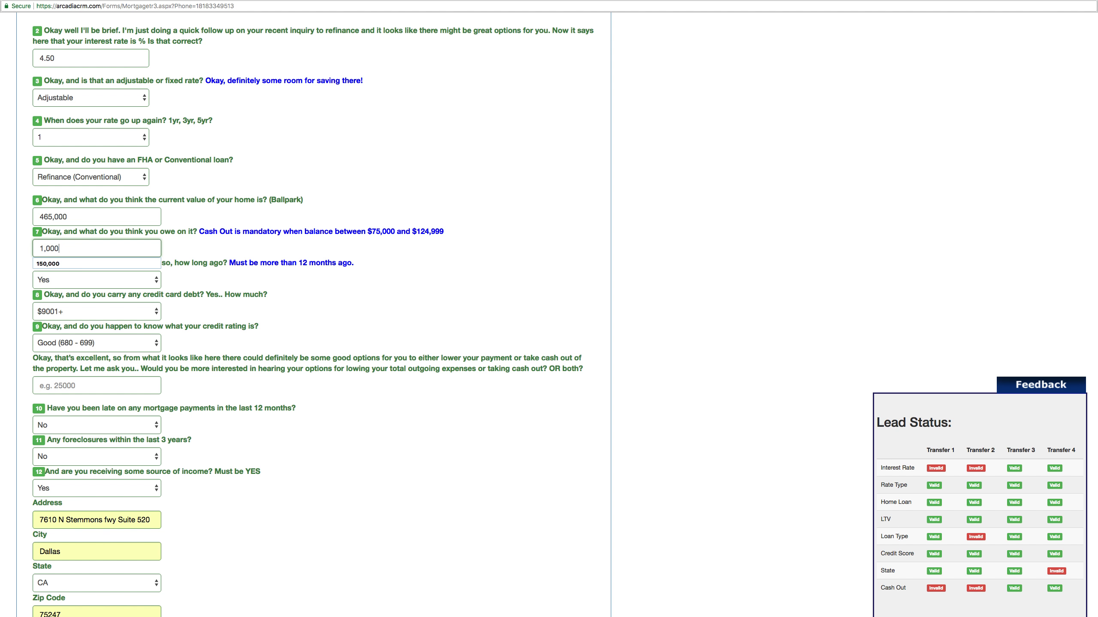
{"action": "type", "text": "00"}
{"action": "left_click", "coordinate": [253, 266]}
{"action": "left_click_drag", "start_coordinate": [90, 223], "coordinate": [24, 218]}
{"action": "type", "text": "250,000"}
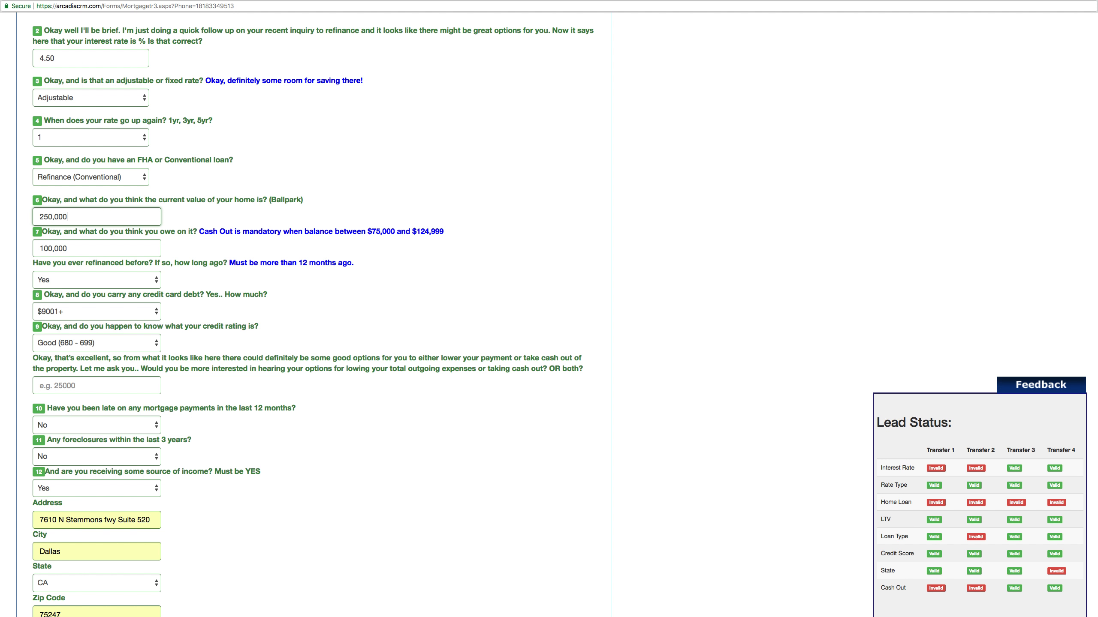
{"action": "left_click", "coordinate": [257, 220]}
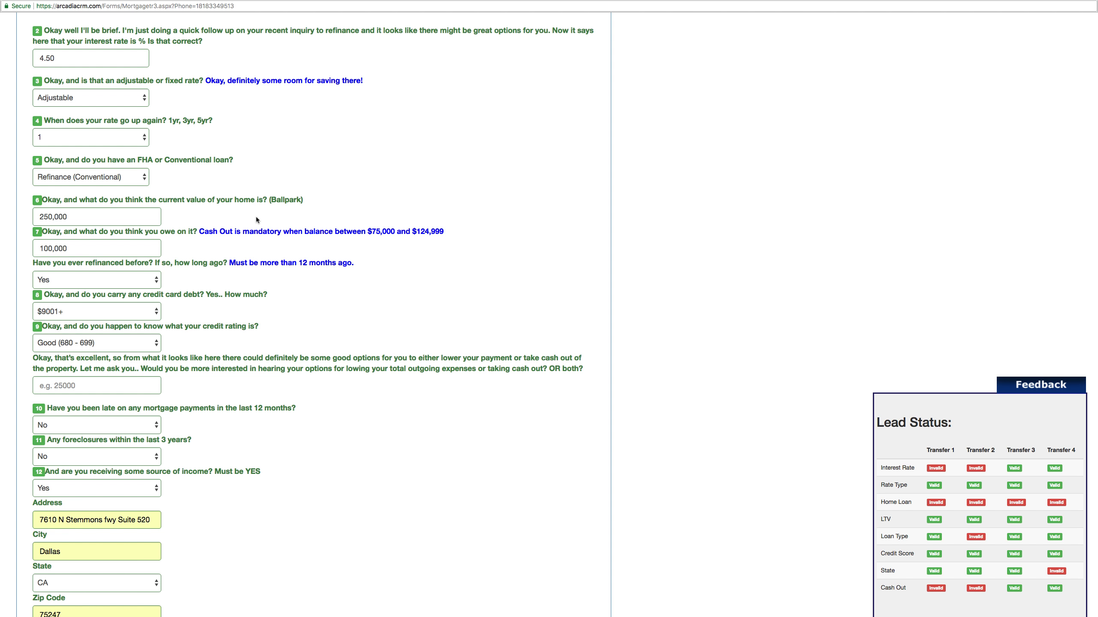
{"action": "left_click_drag", "start_coordinate": [66, 58], "coordinate": [20, 58]}
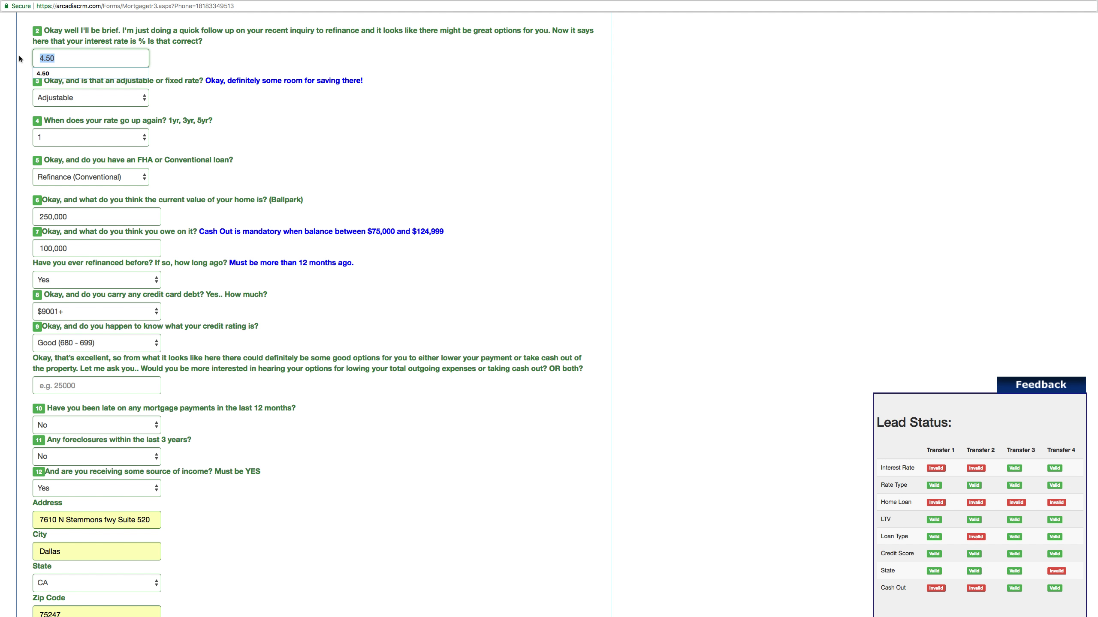
{"action": "triple_click", "coordinate": [27, 124]}
{"action": "left_click", "coordinate": [29, 151]}
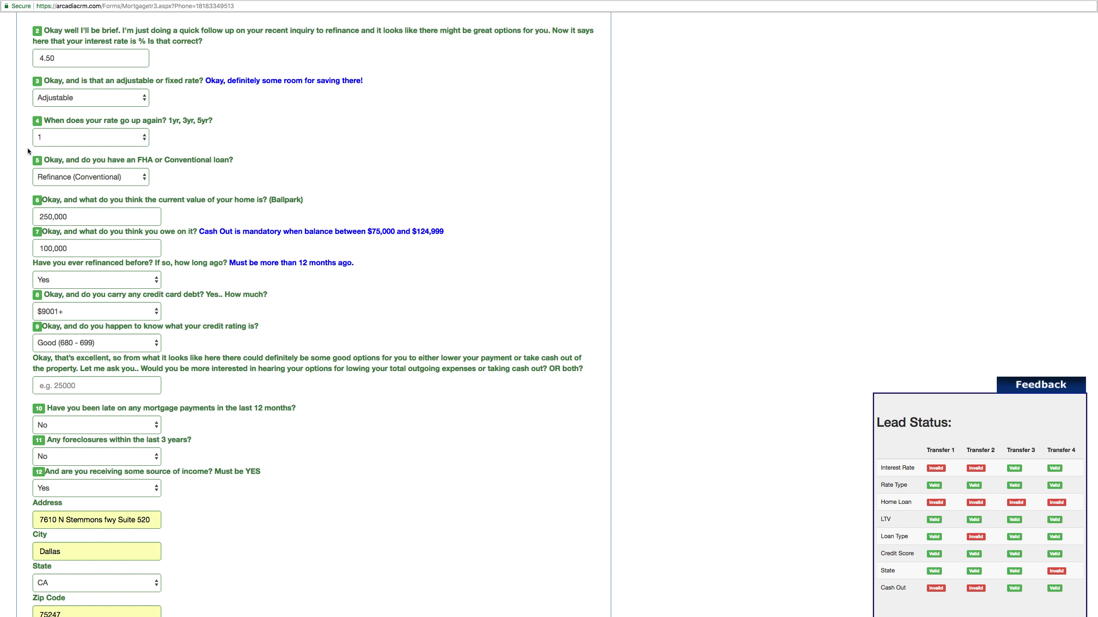
{"action": "left_click", "coordinate": [71, 96]}
- Keep the rate type Adjustable and check the mandatory Cash Out rule and $75,000 balance limit against the 100,000 owed
{"action": "left_click", "coordinate": [138, 101]}
{"action": "left_click_drag", "start_coordinate": [201, 233], "coordinate": [213, 236]}
{"action": "left_click", "coordinate": [73, 378]}
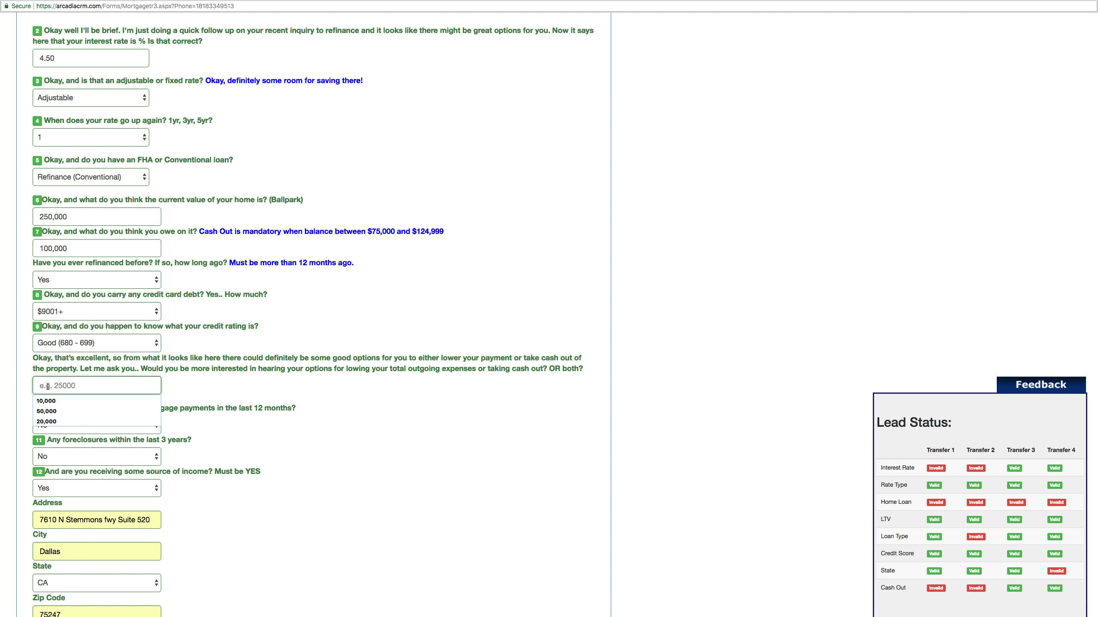
{"action": "left_click_drag", "start_coordinate": [232, 234], "coordinate": [328, 234]}
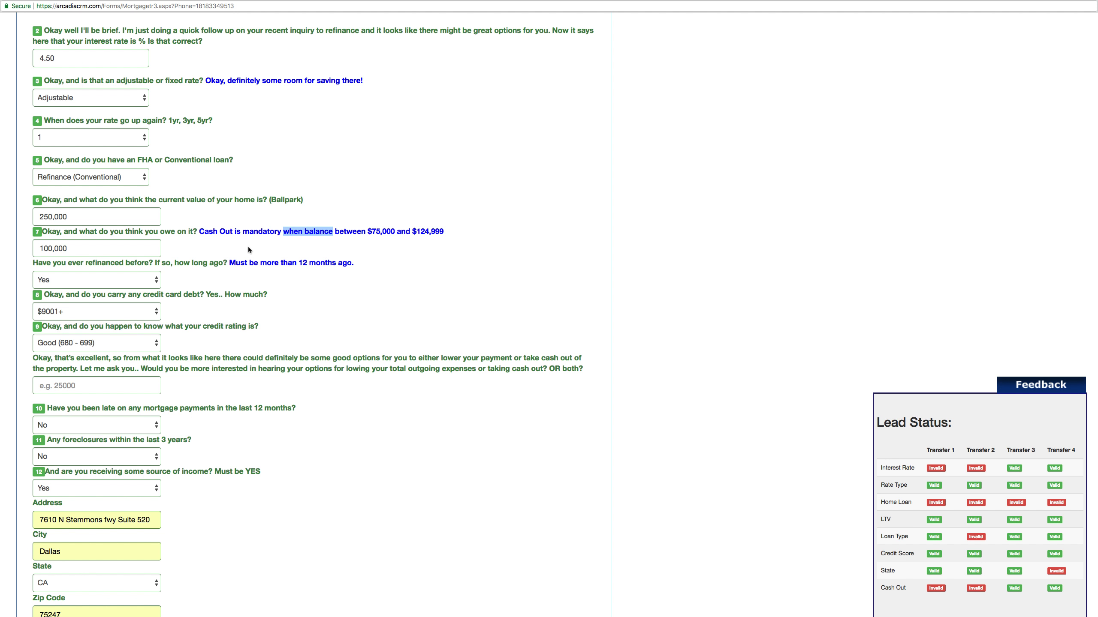
{"action": "left_click", "coordinate": [122, 247]}
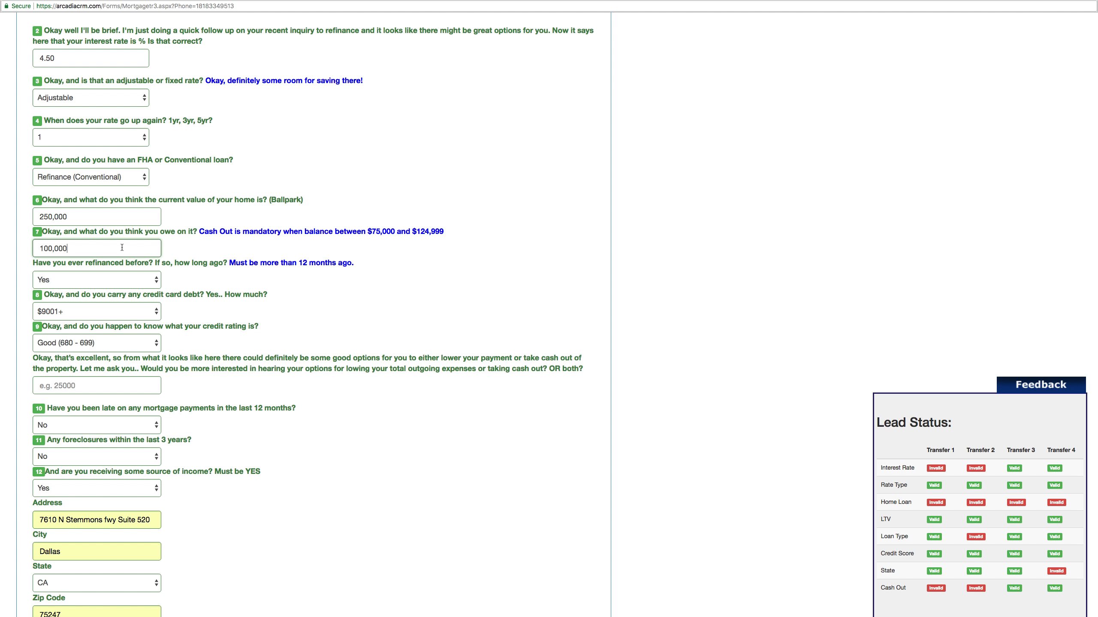
{"action": "left_click_drag", "start_coordinate": [368, 233], "coordinate": [444, 234]}
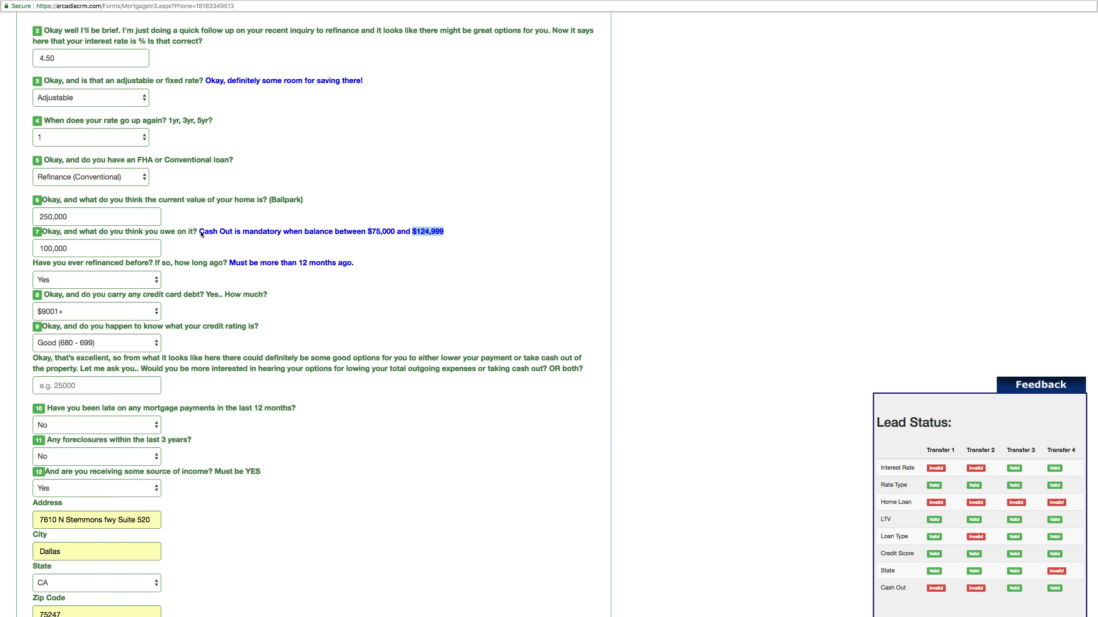
{"action": "left_click_drag", "start_coordinate": [199, 233], "coordinate": [282, 233]}
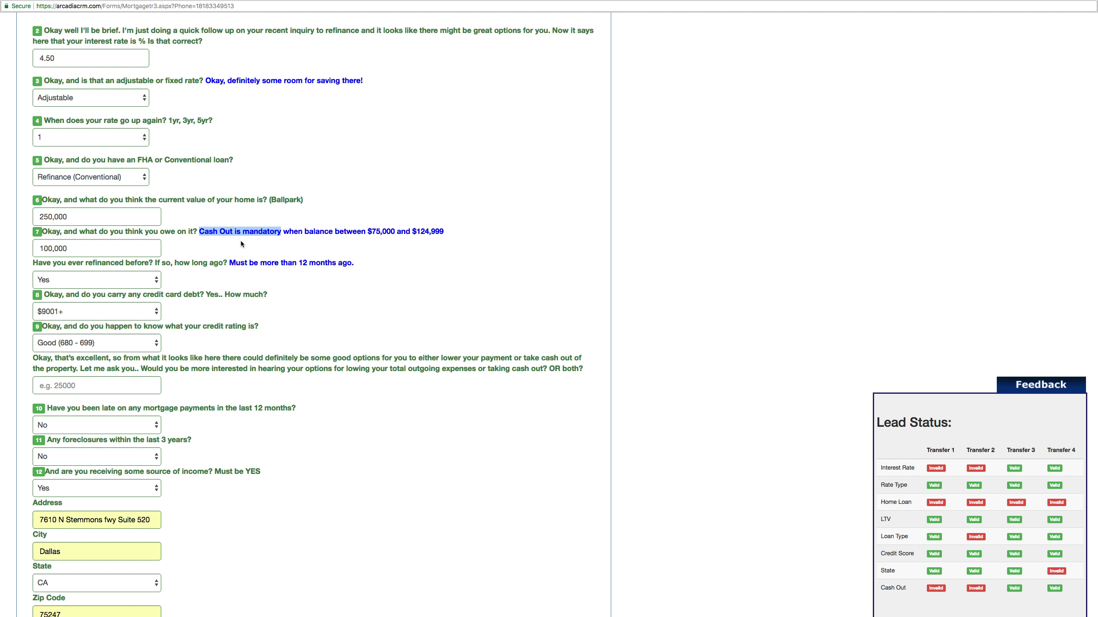
{"action": "left_click", "coordinate": [134, 247]}
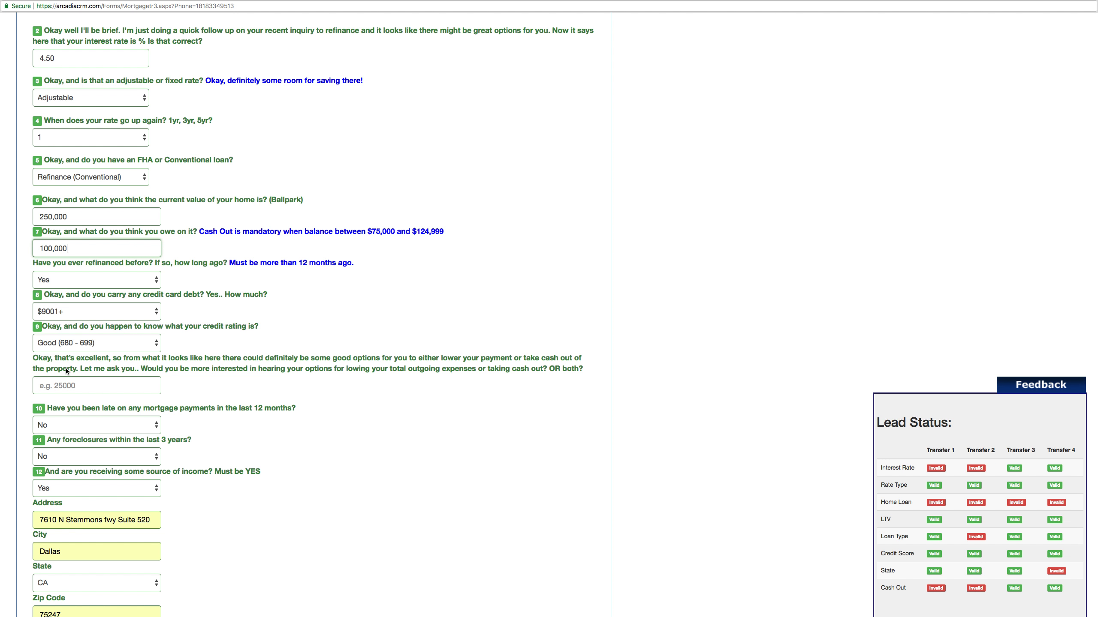
- Enter 25,000 as the cash-out amount so Lead Status revalidates
{"action": "left_click", "coordinate": [68, 384]}
{"action": "type", "text": "25,000"}
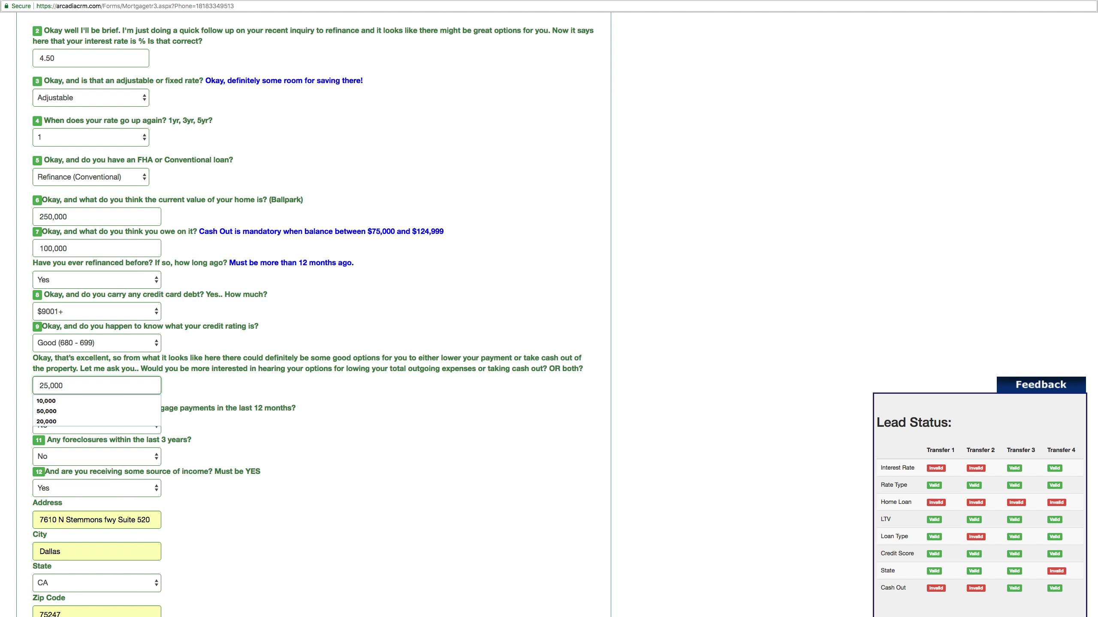
{"action": "left_click", "coordinate": [188, 387]}
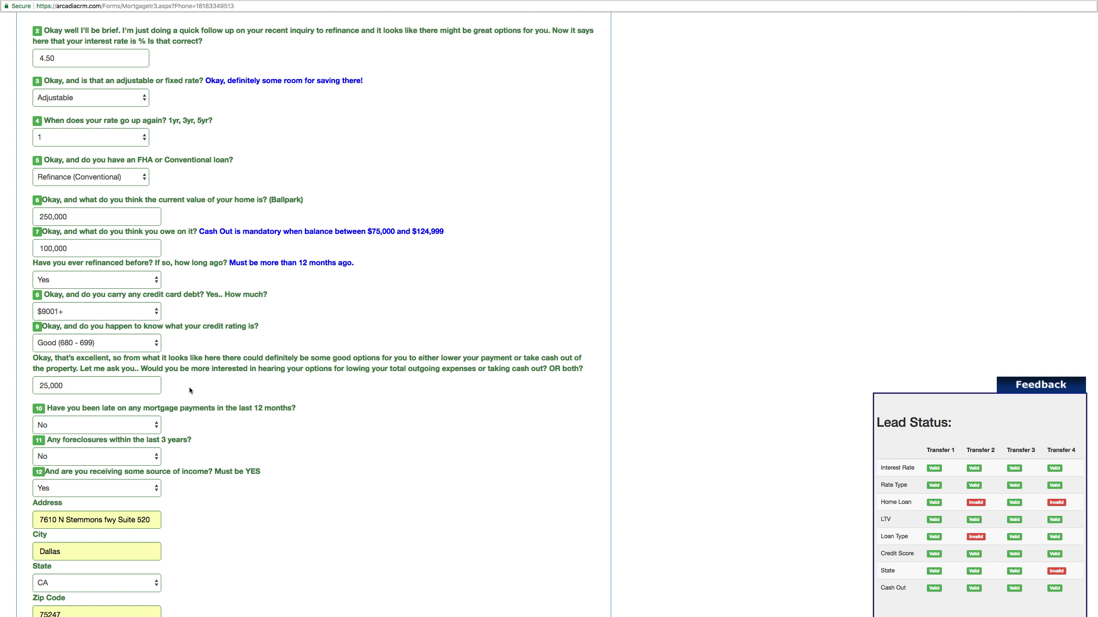
{"action": "left_click", "coordinate": [132, 386]}
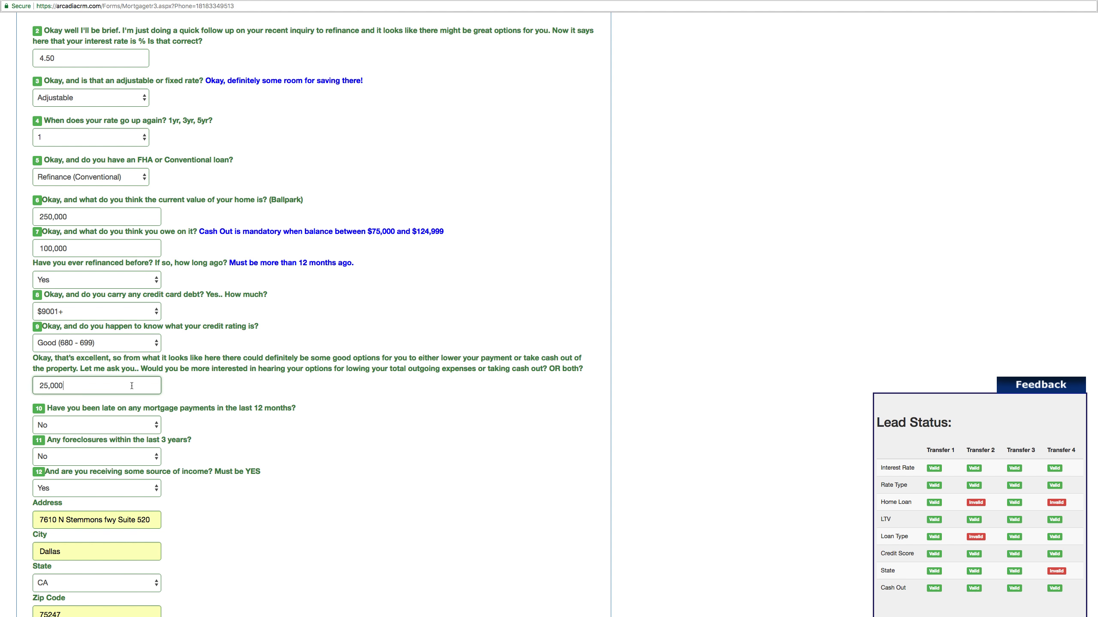
{"action": "left_click", "coordinate": [188, 388]}
{"action": "left_click", "coordinate": [85, 389]}
{"action": "left_click_drag", "start_coordinate": [85, 389], "coordinate": [4, 388]}
{"action": "left_click_drag", "start_coordinate": [445, 233], "coordinate": [415, 235]}
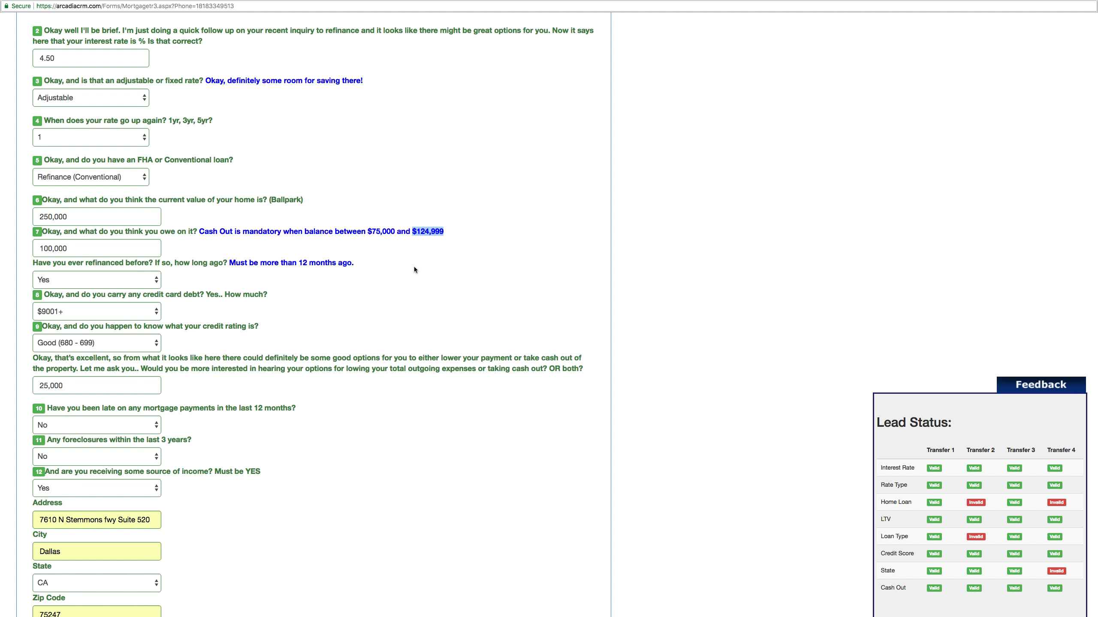
{"action": "scroll", "coordinate": [414, 269], "scroll_direction": "down", "scroll_amount": 5}
{"action": "left_click_drag", "start_coordinate": [101, 138], "coordinate": [28, 137]}
{"action": "left_click_drag", "start_coordinate": [69, 274], "coordinate": [39, 272]}
{"action": "scroll", "coordinate": [59, 242], "scroll_direction": "up", "scroll_amount": 1}
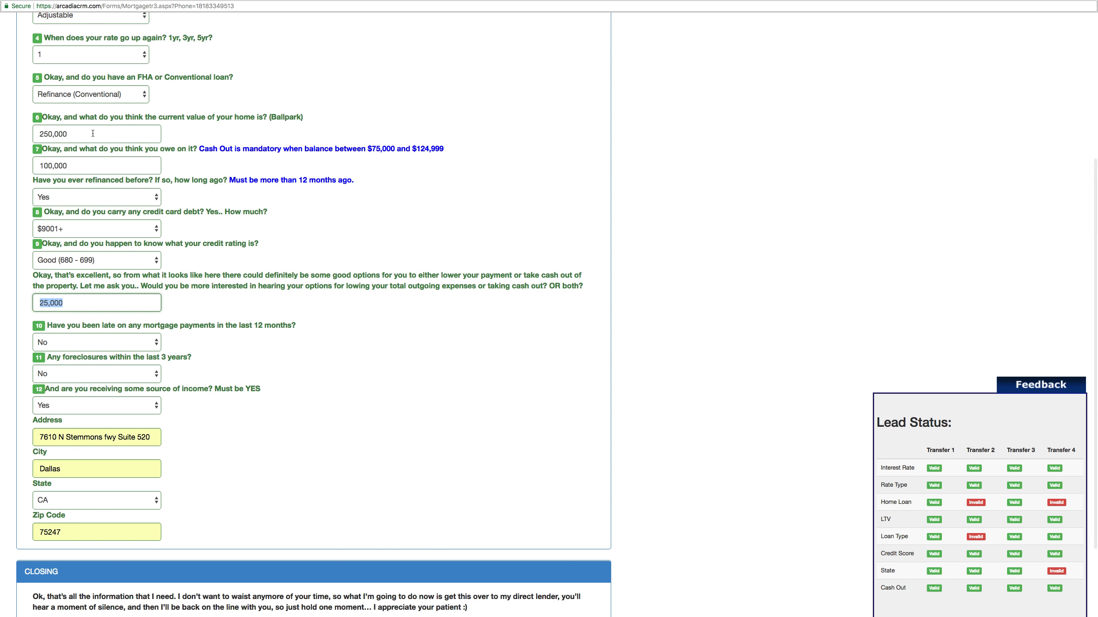
- Replace the owed balance answer with 122,222
{"action": "left_click", "coordinate": [86, 167]}
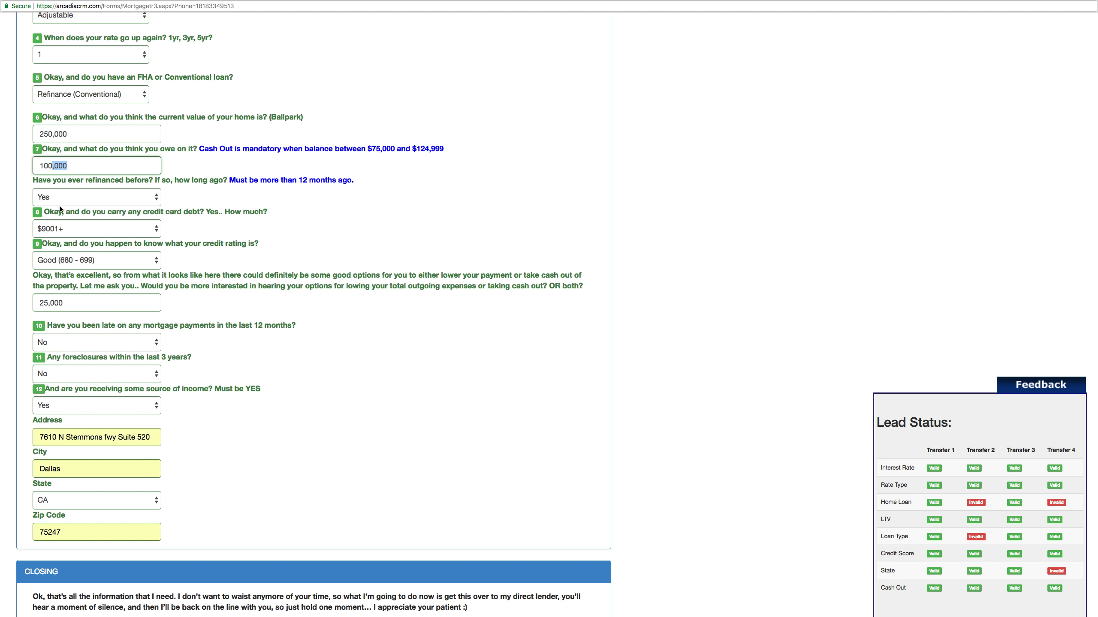
{"action": "left_click", "coordinate": [174, 308]}
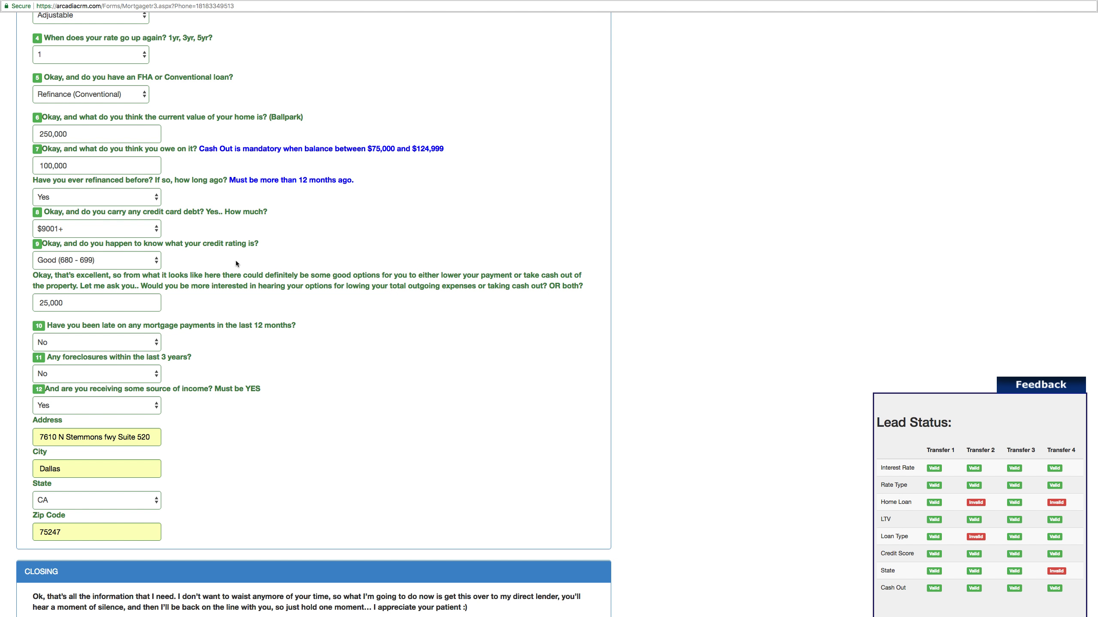
{"action": "left_click_drag", "start_coordinate": [105, 169], "coordinate": [28, 168]}
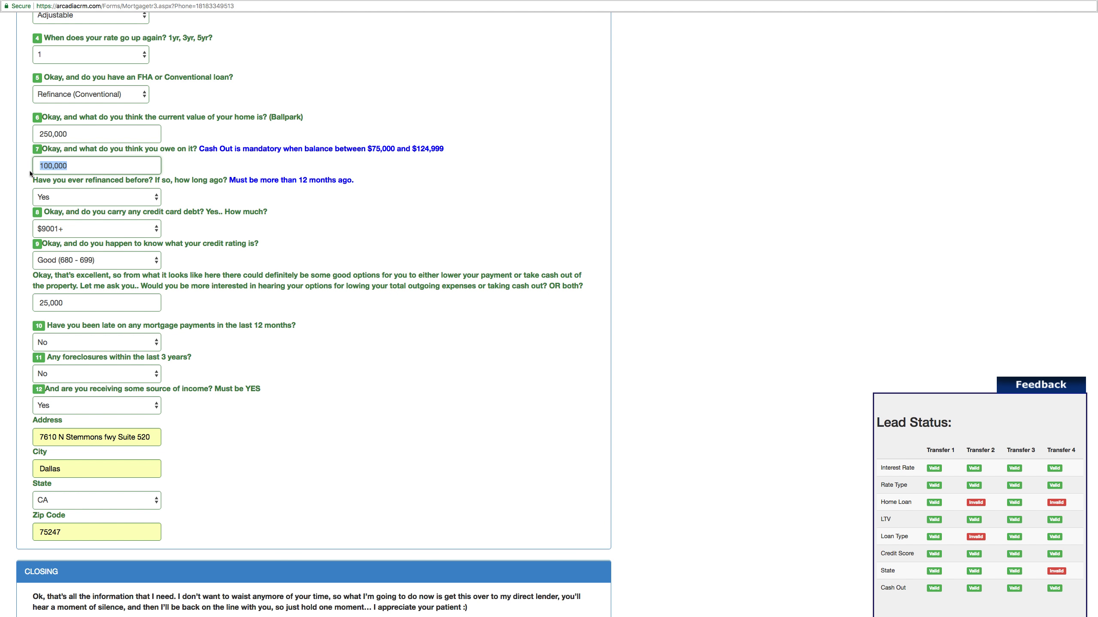
{"action": "type", "text": "1222"}
- Begin replacing the 25,000 cash-out value, apply the edits, and review the Home Loan row in Lead Status
{"action": "left_click_drag", "start_coordinate": [69, 303], "coordinate": [32, 312]}
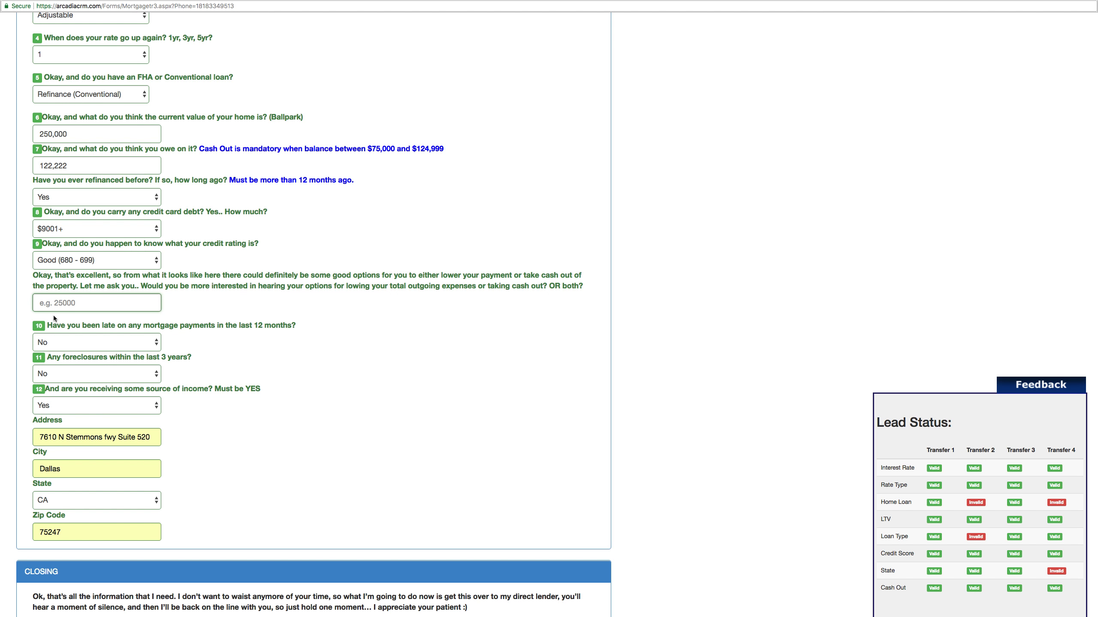
{"action": "type", "text": "100"}
{"action": "key", "text": "BackSpace"}
{"action": "key", "text": "BackSpace"}
{"action": "key", "text": "BackSpace"}
{"action": "left_click", "coordinate": [83, 171]}
{"action": "left_click", "coordinate": [193, 168]}
{"action": "left_click_drag", "start_coordinate": [879, 507], "coordinate": [1066, 503]}
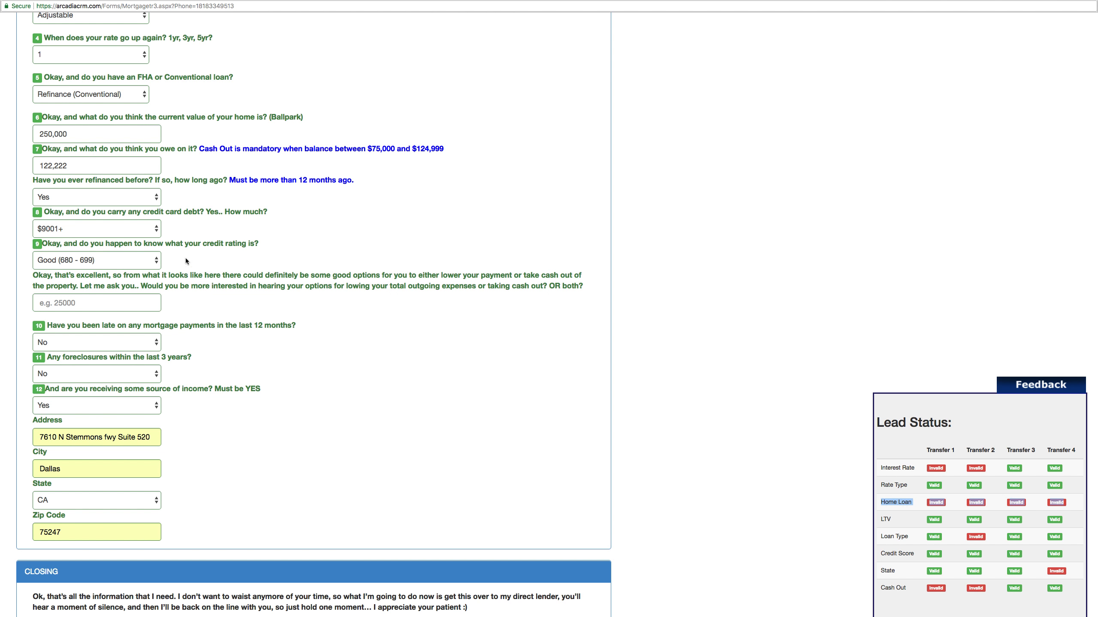
{"action": "left_click", "coordinate": [911, 504]}
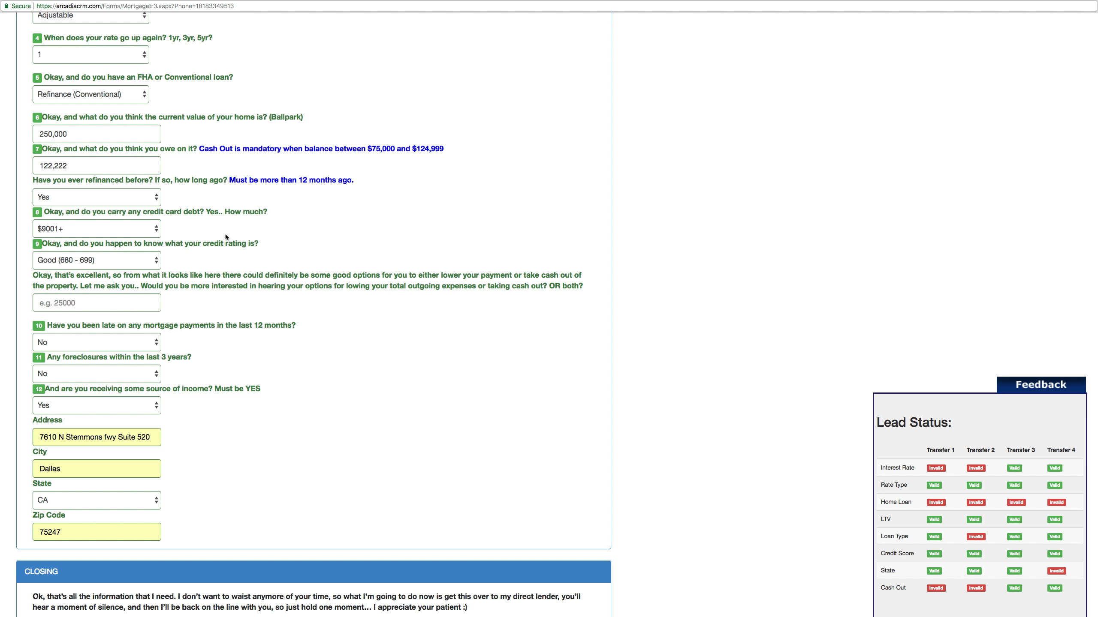
- Set the cash-out amount to 10,000 and refresh the Lead Status grid
{"action": "left_click", "coordinate": [73, 303]}
{"action": "type", "text": "100,000"}
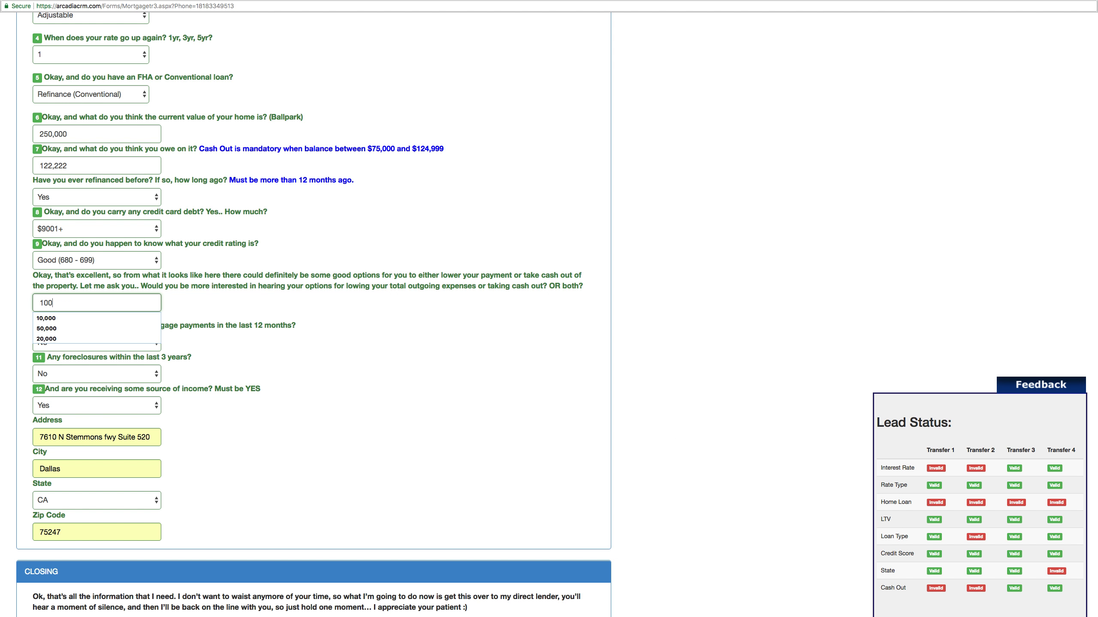
{"action": "key", "text": "BackSpace"}
{"action": "left_click", "coordinate": [345, 292]}
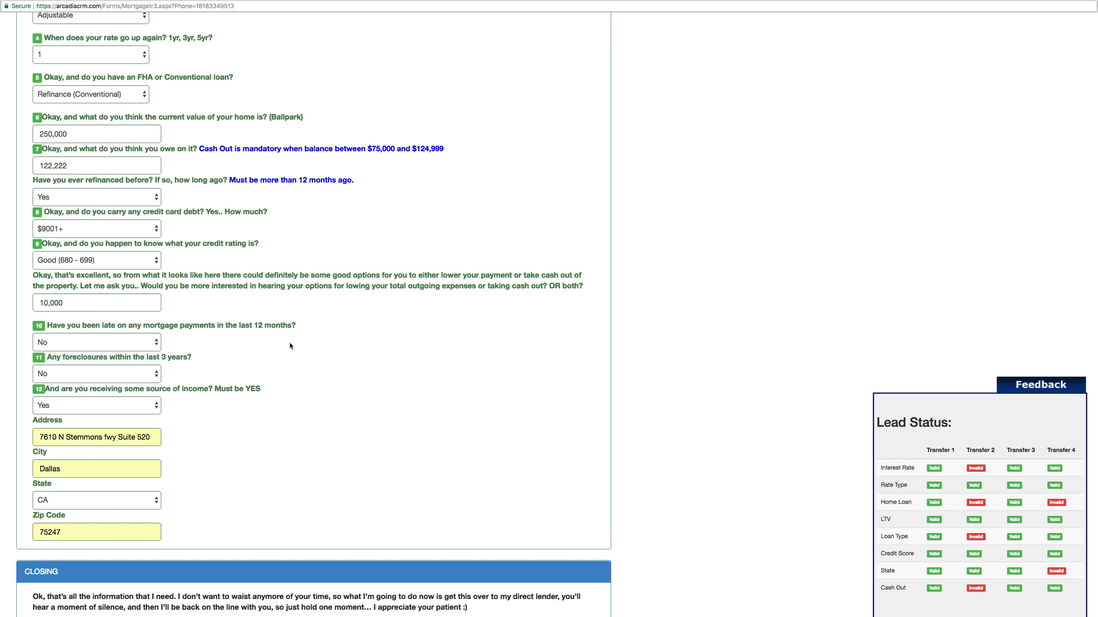
{"action": "scroll", "coordinate": [289, 344], "scroll_direction": "up", "scroll_amount": 3}
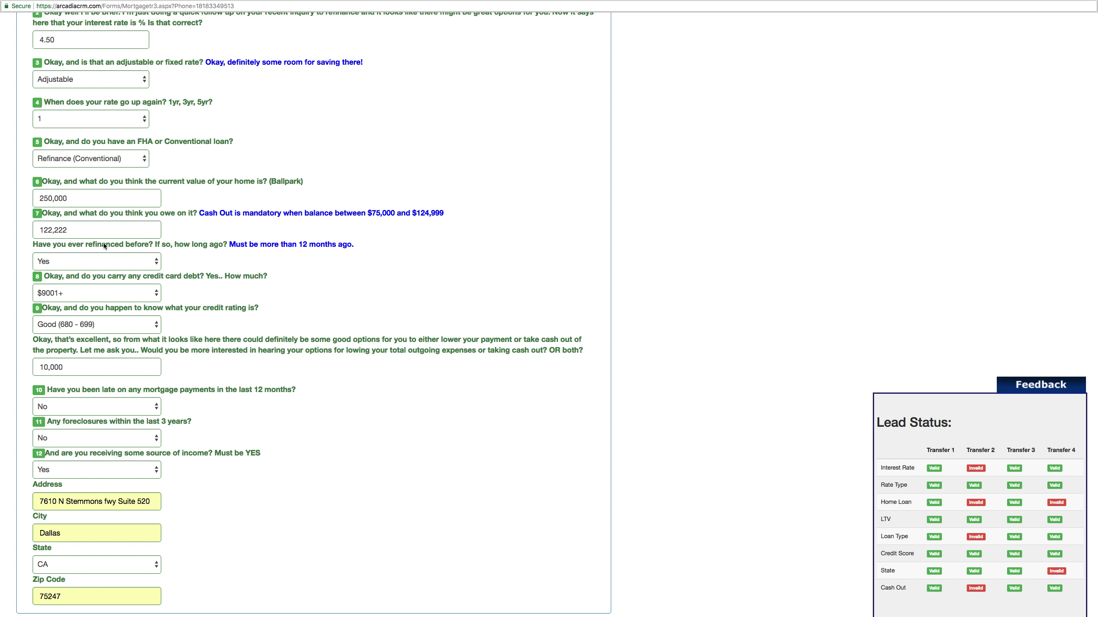
{"action": "double_click", "coordinate": [63, 230]}
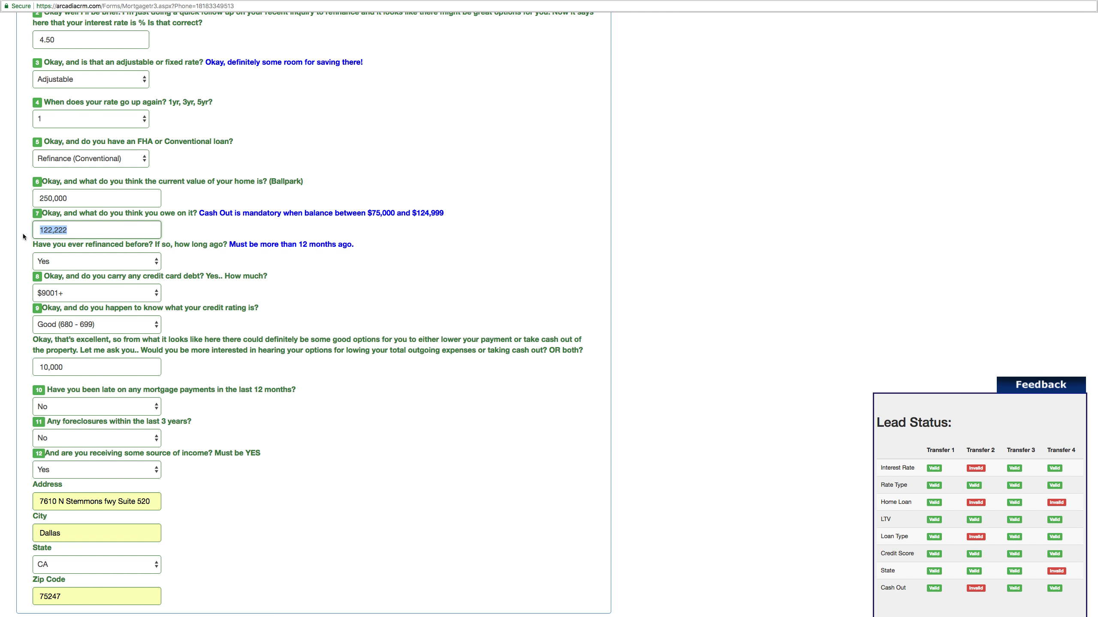
{"action": "left_click", "coordinate": [129, 293]}
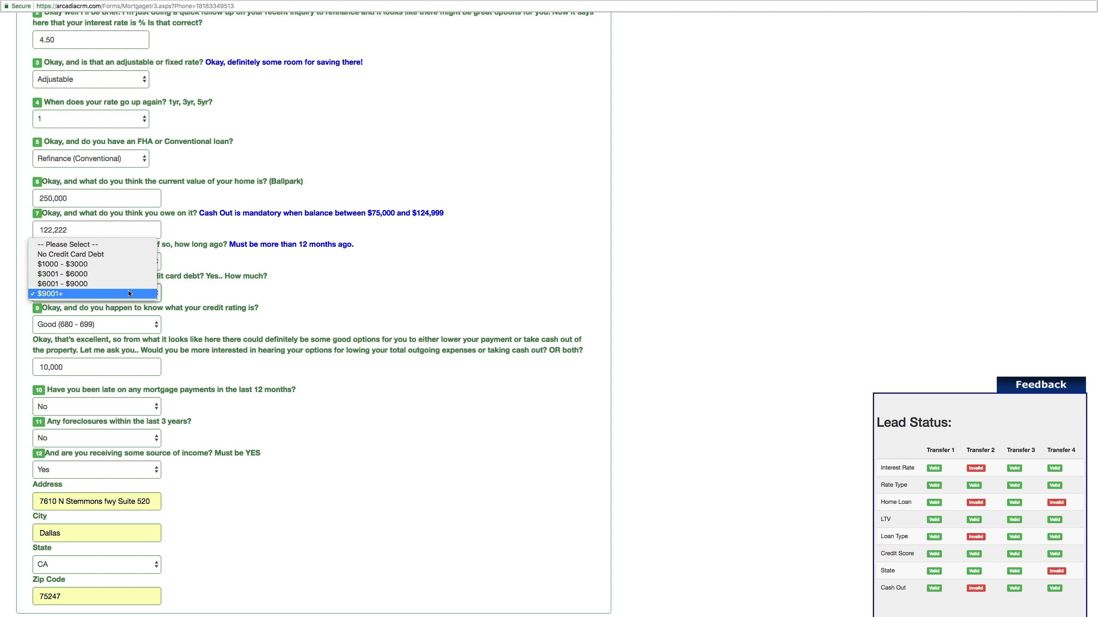
{"action": "left_click", "coordinate": [144, 294]}
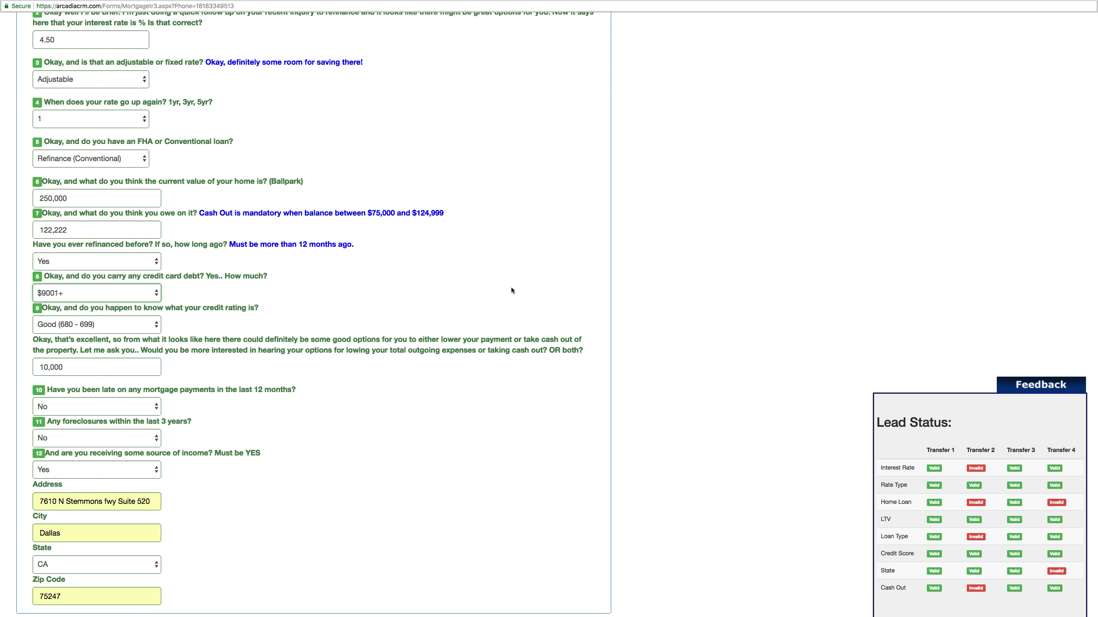
- Review the LTV and Cash Out transfer results in the Lead Status grid
{"action": "left_click_drag", "start_coordinate": [880, 519], "coordinate": [942, 519]}
{"action": "left_click_drag", "start_coordinate": [1028, 521], "coordinate": [1063, 521]}
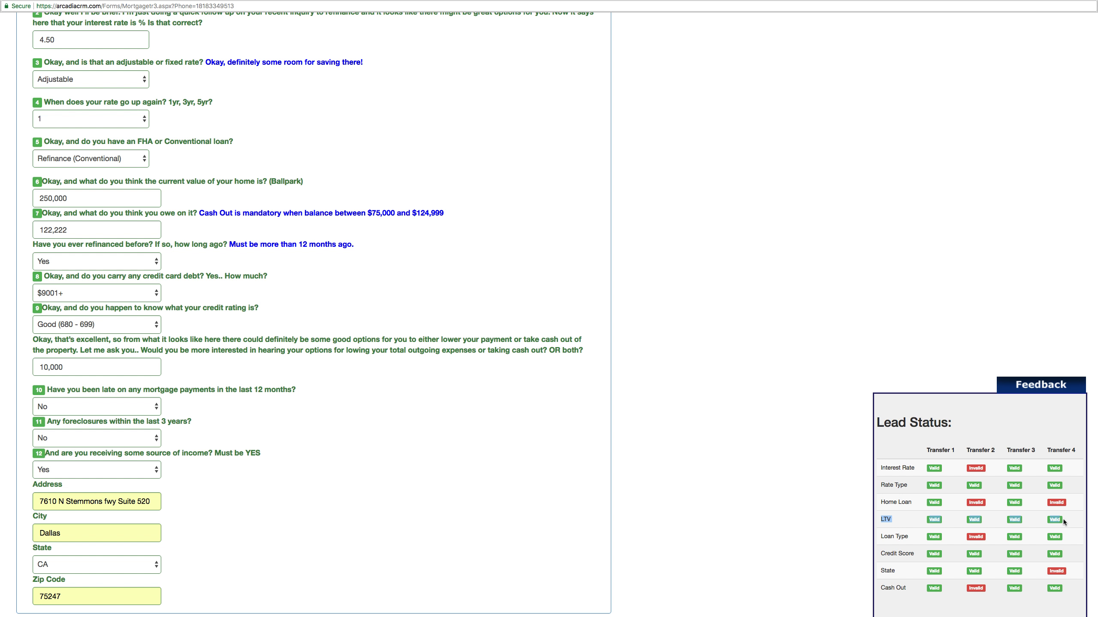
{"action": "left_click", "coordinate": [880, 588]}
{"action": "left_click_drag", "start_coordinate": [950, 591], "coordinate": [1072, 591]}
{"action": "left_click_drag", "start_coordinate": [880, 520], "coordinate": [1059, 519]}
{"action": "left_click_drag", "start_coordinate": [880, 589], "coordinate": [1079, 588]}
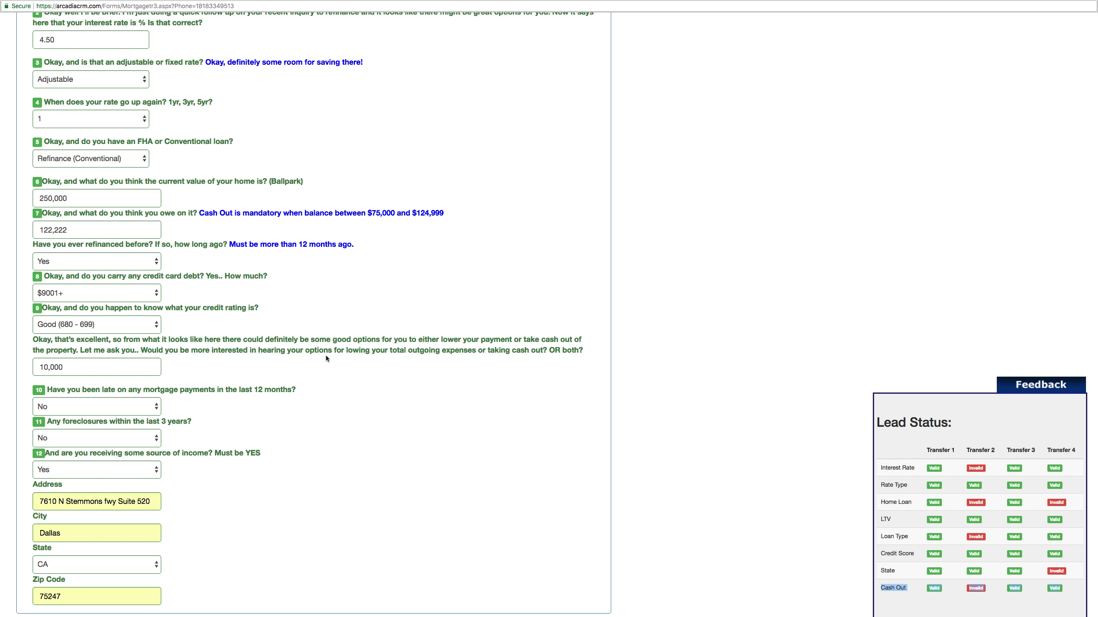
{"action": "left_click_drag", "start_coordinate": [78, 368], "coordinate": [38, 367]}
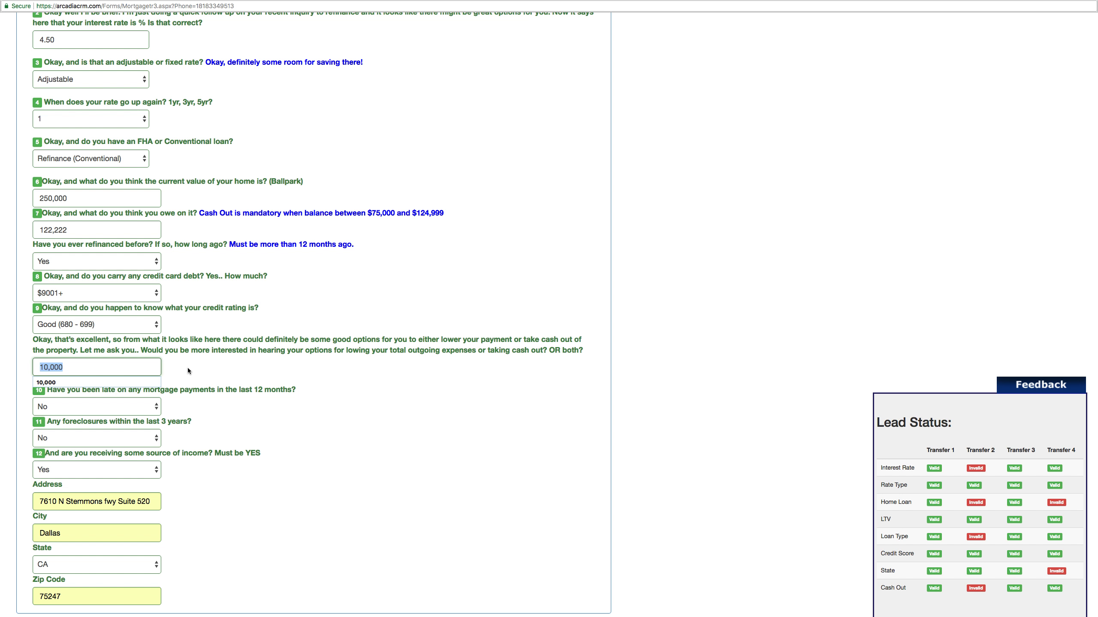
{"action": "left_click", "coordinate": [147, 370]}
- Replace the 122,222 balance owed with 165,000
{"action": "left_click_drag", "start_coordinate": [93, 229], "coordinate": [3, 234]}
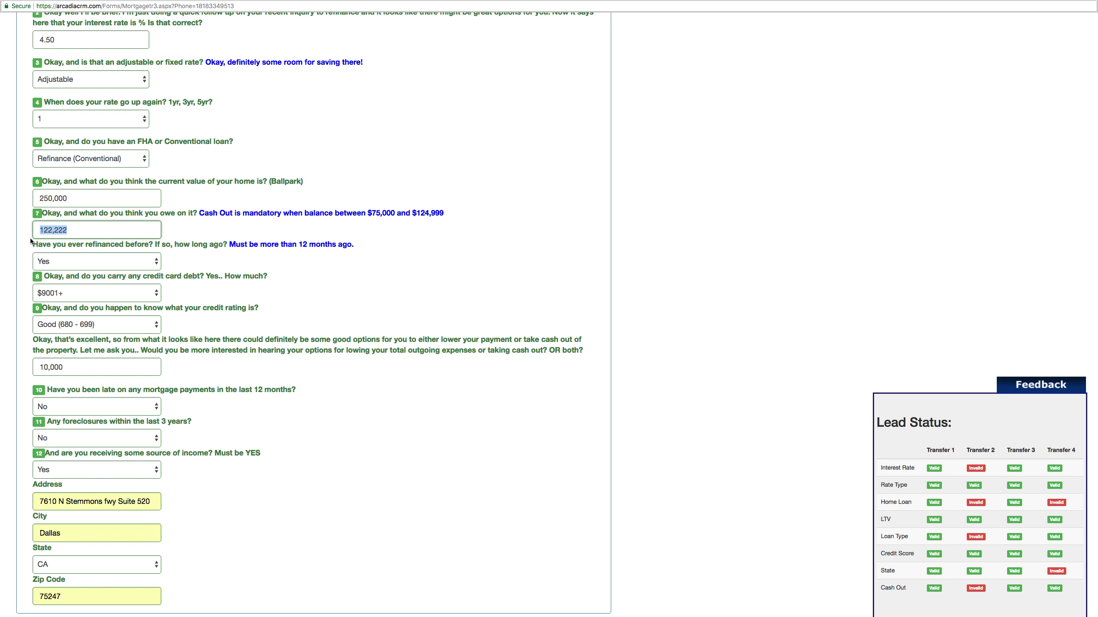
{"action": "type", "text": "165"}
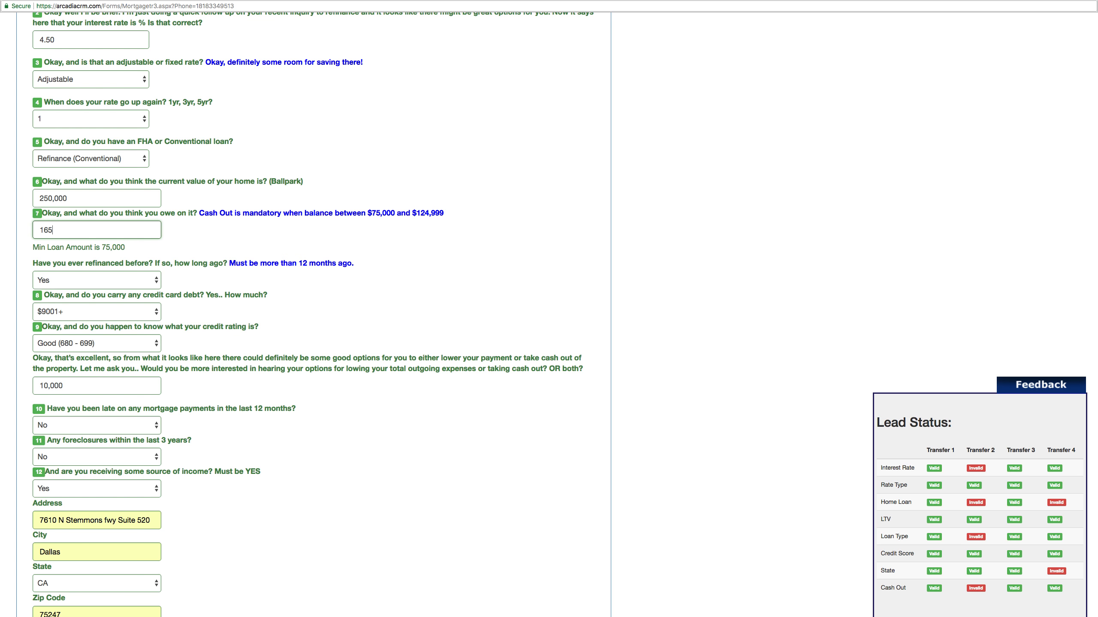
{"action": "type", "text": ",000"}
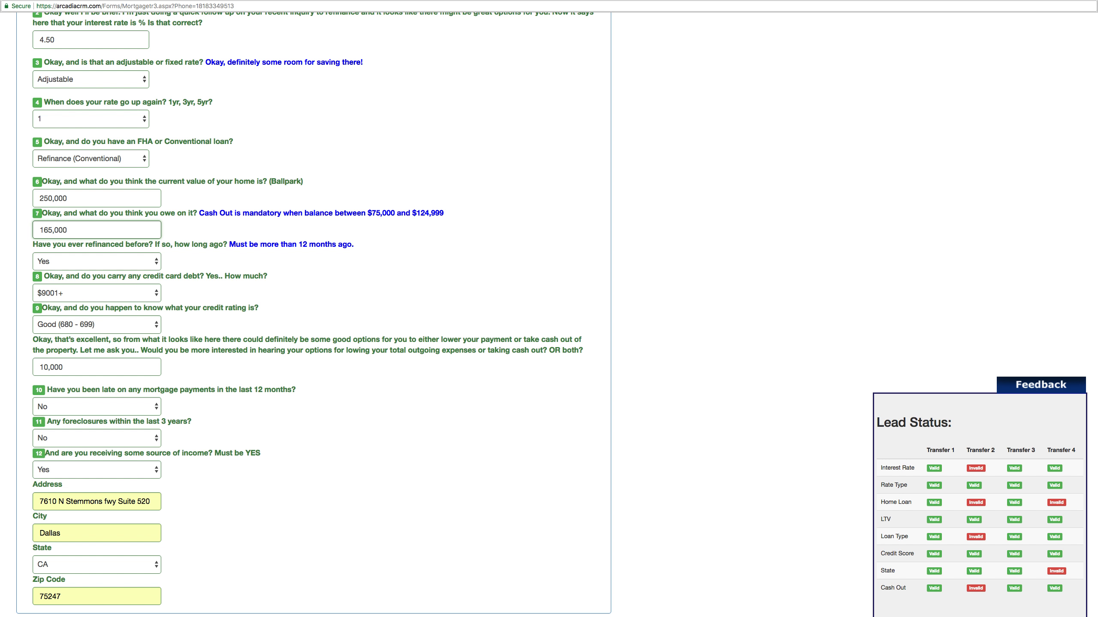
{"action": "left_click", "coordinate": [215, 295]}
- Set the cash-out amount to 60,000, briefly trying 20,000 before reverting
{"action": "left_click_drag", "start_coordinate": [99, 367], "coordinate": [31, 368]}
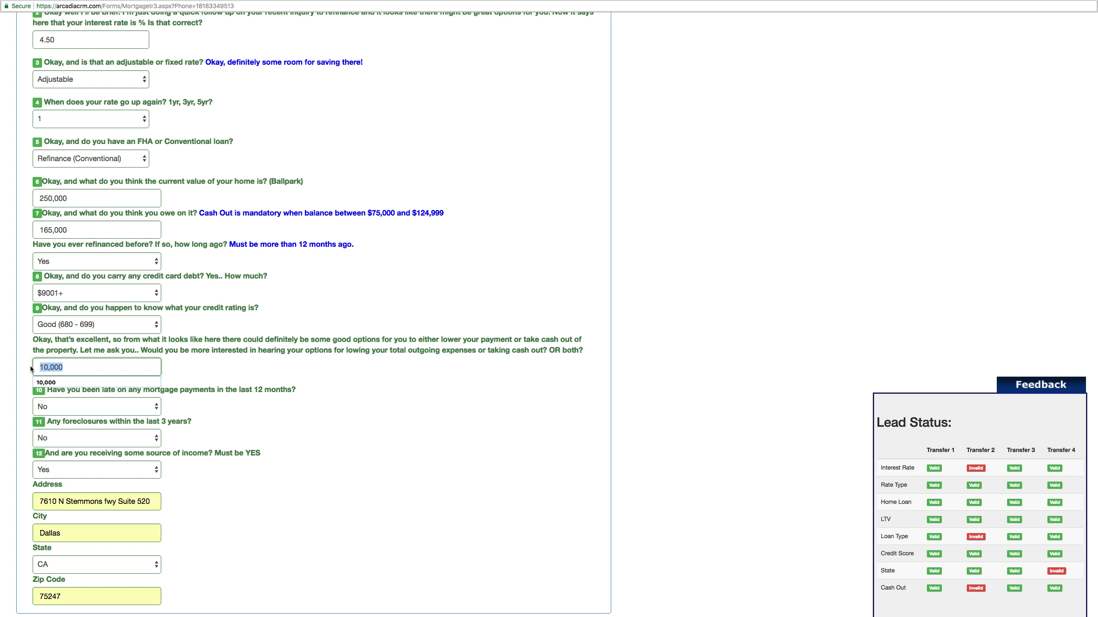
{"action": "type", "text": "60,000"}
{"action": "left_click", "coordinate": [199, 358]}
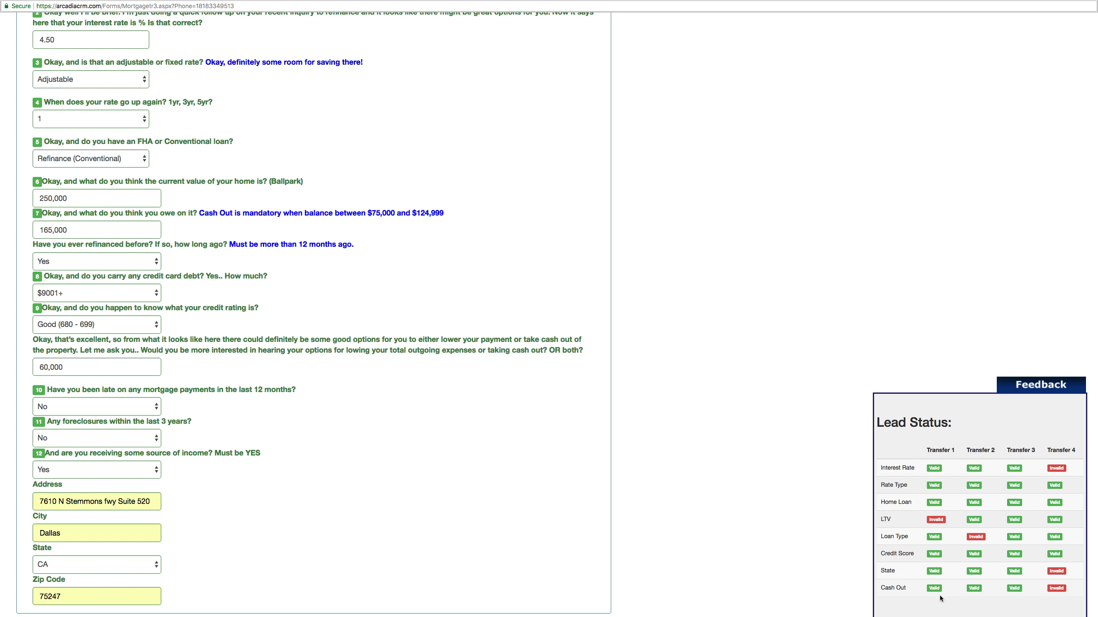
{"action": "left_click_drag", "start_coordinate": [77, 364], "coordinate": [28, 368]}
{"action": "type", "text": "20,000"}
{"action": "left_click", "coordinate": [219, 367]}
{"action": "double_click", "coordinate": [97, 368]}
{"action": "type", "text": "60,000"}
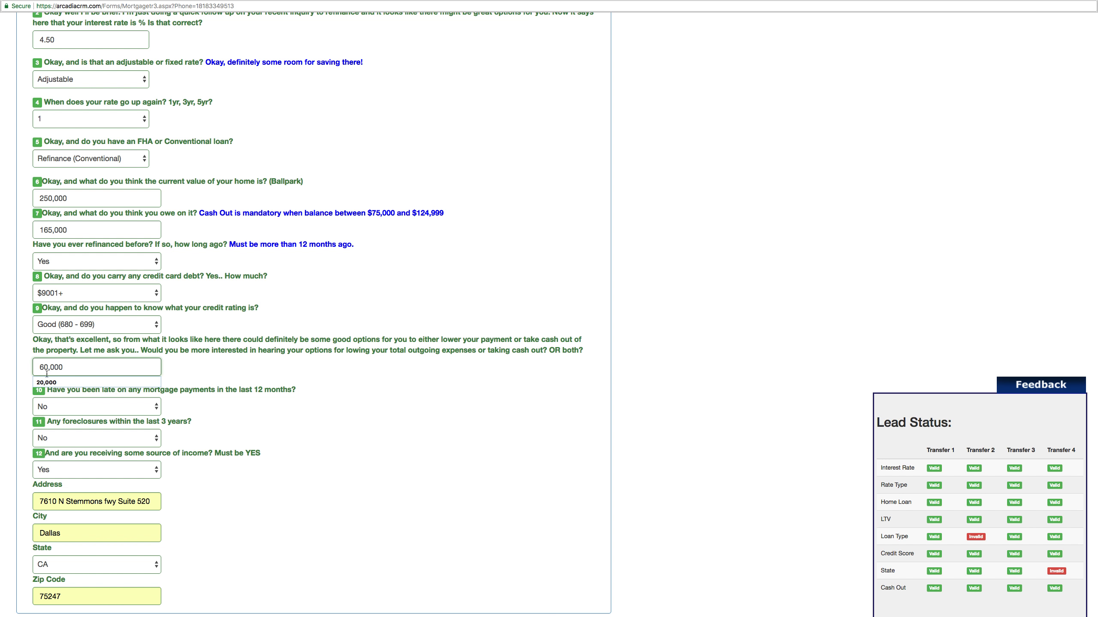
{"action": "left_click", "coordinate": [203, 372]}
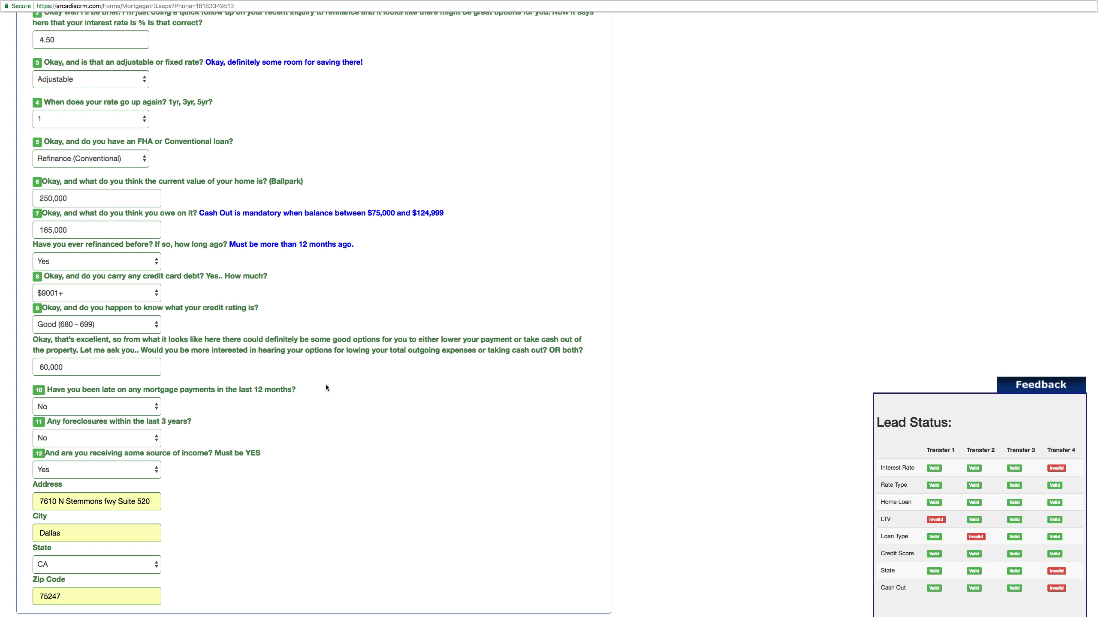
{"action": "left_click_drag", "start_coordinate": [142, 368], "coordinate": [28, 369]}
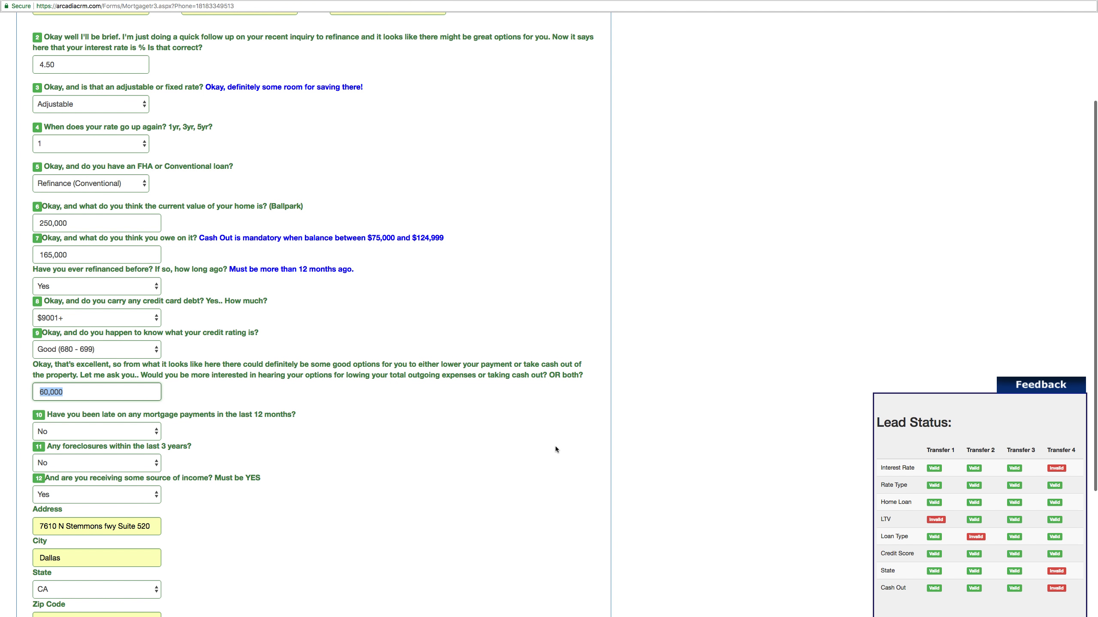
- Change the interest rate from 4.50 to 3.75
{"action": "scroll", "coordinate": [556, 449], "scroll_direction": "down", "scroll_amount": 5}
{"action": "scroll", "coordinate": [556, 449], "scroll_direction": "up", "scroll_amount": 2}
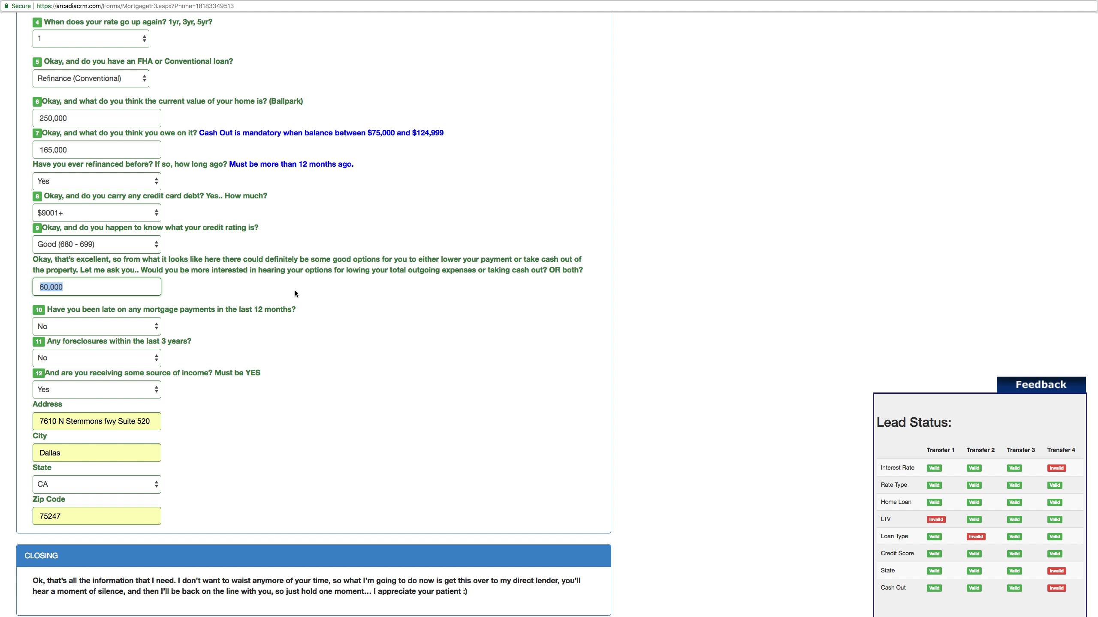
{"action": "scroll", "coordinate": [295, 294], "scroll_direction": "up", "scroll_amount": 2}
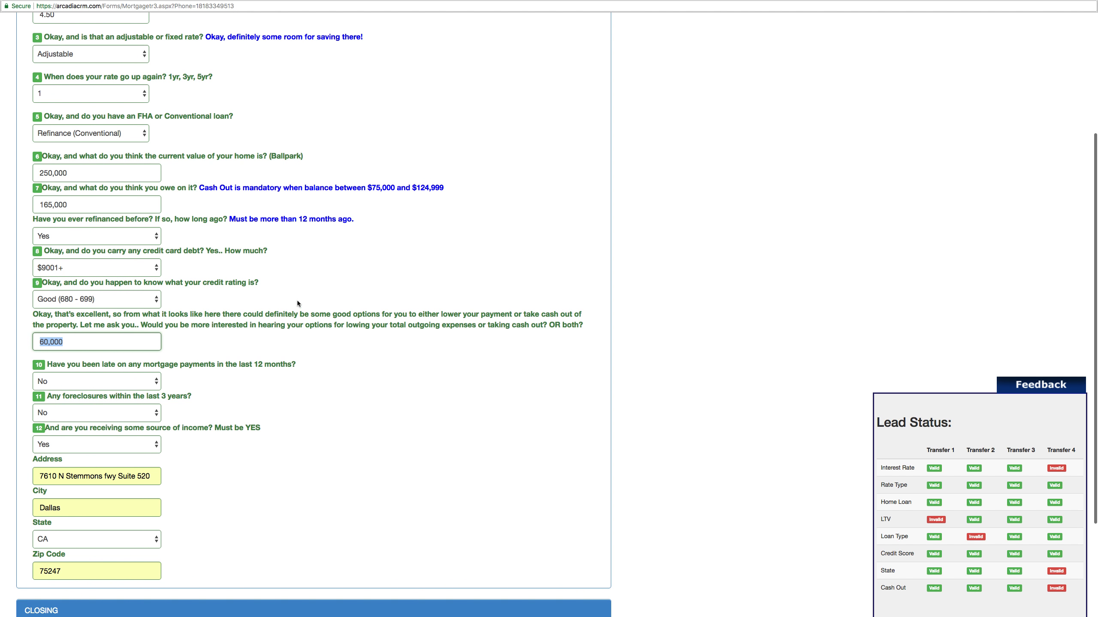
{"action": "scroll", "coordinate": [297, 302], "scroll_direction": "up", "scroll_amount": 1}
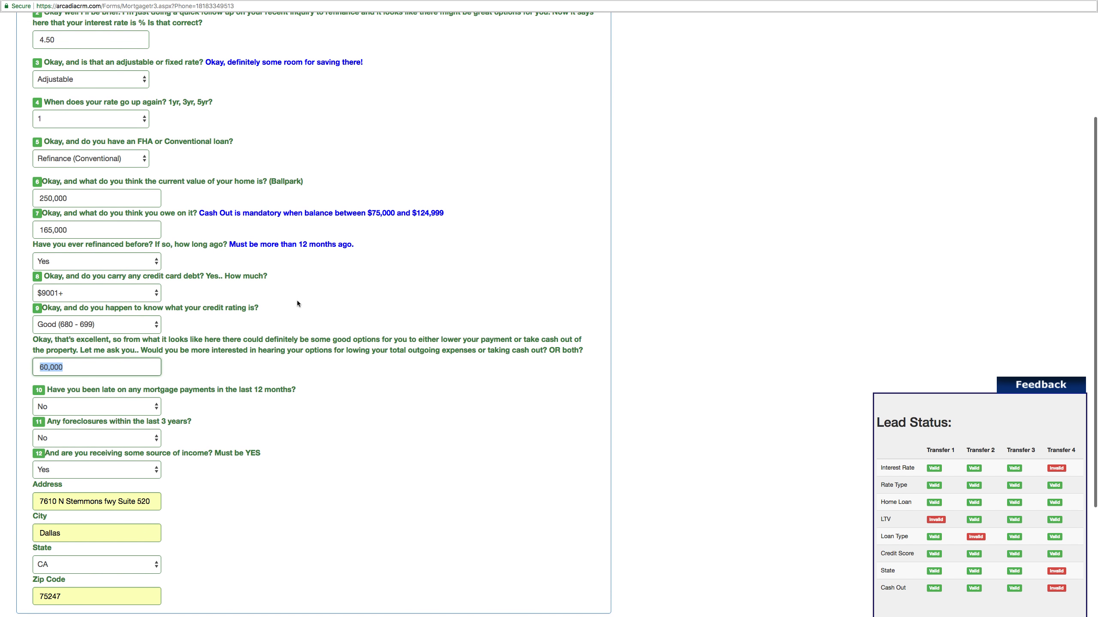
{"action": "left_click", "coordinate": [67, 44]}
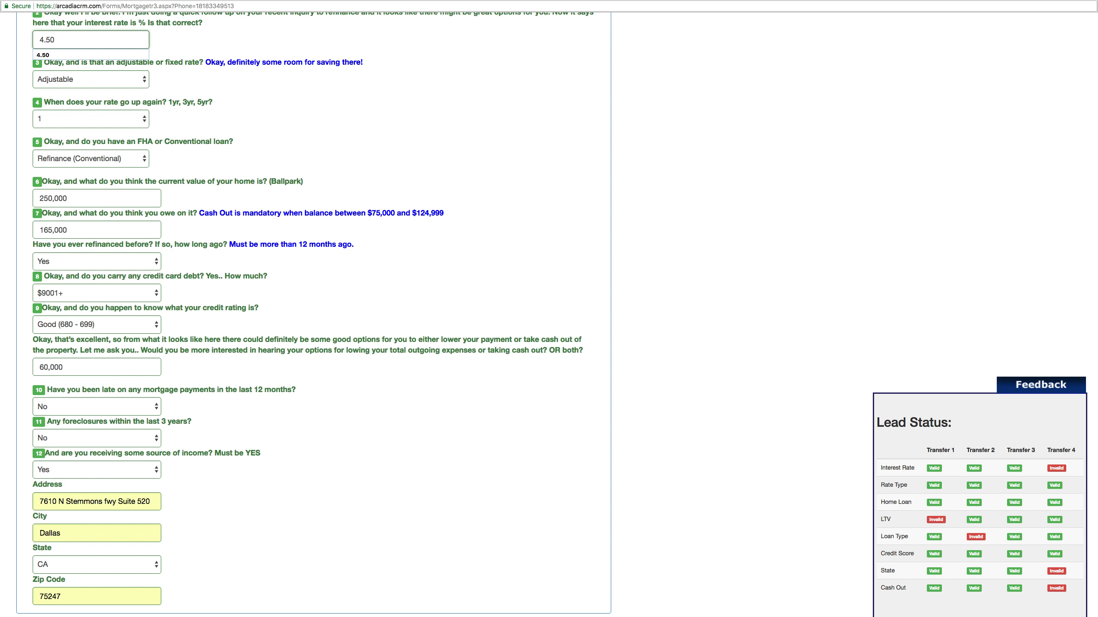
{"action": "left_click", "coordinate": [231, 129]}
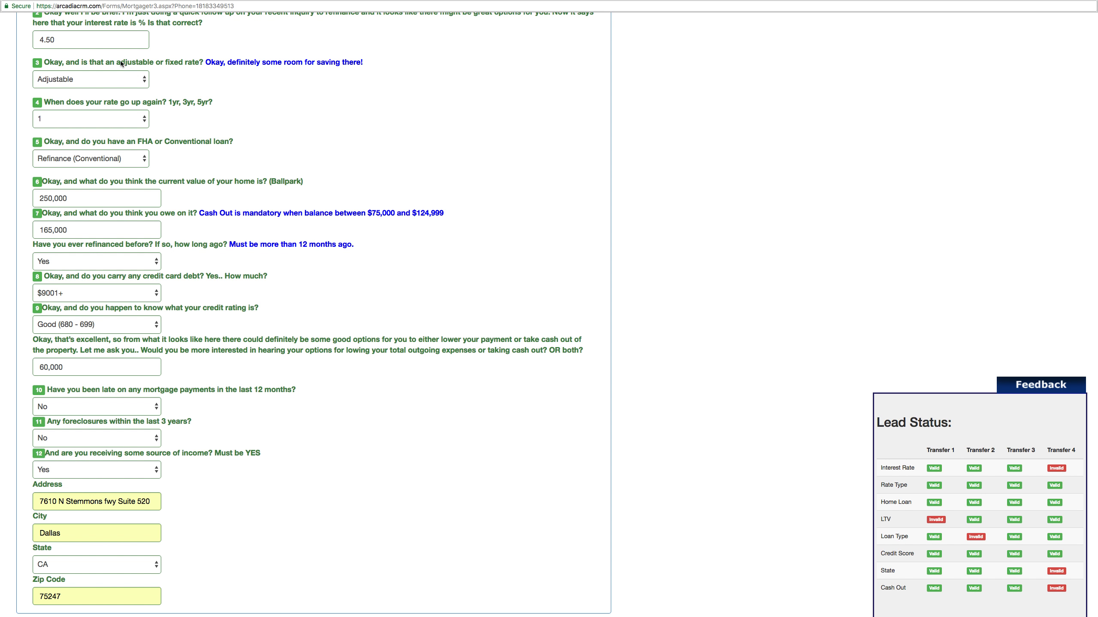
{"action": "left_click", "coordinate": [90, 47]}
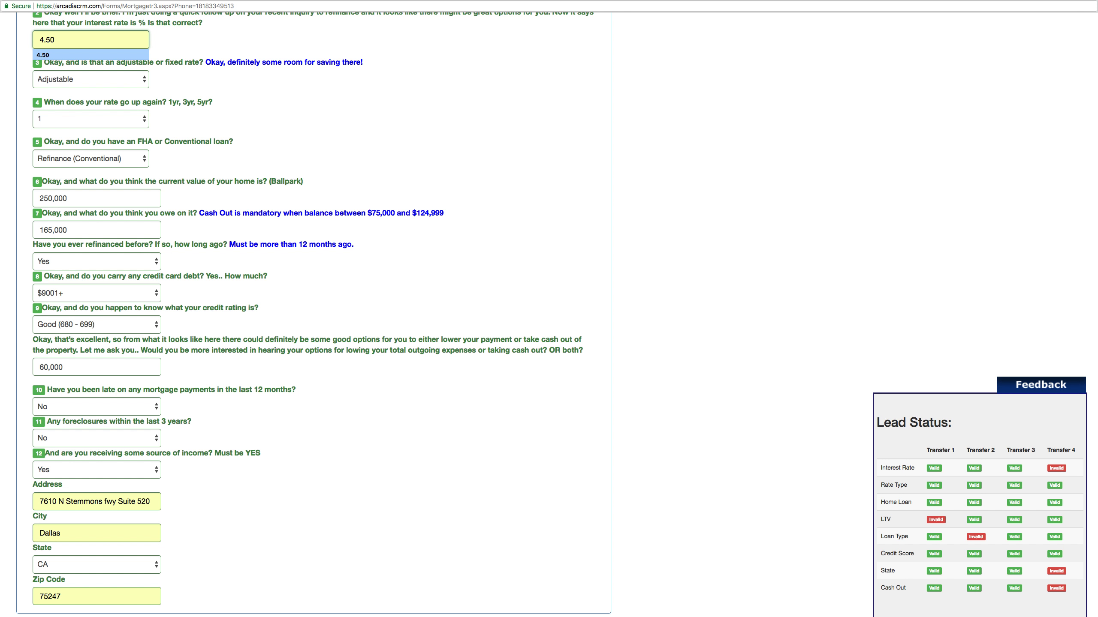
{"action": "left_click", "coordinate": [88, 55]}
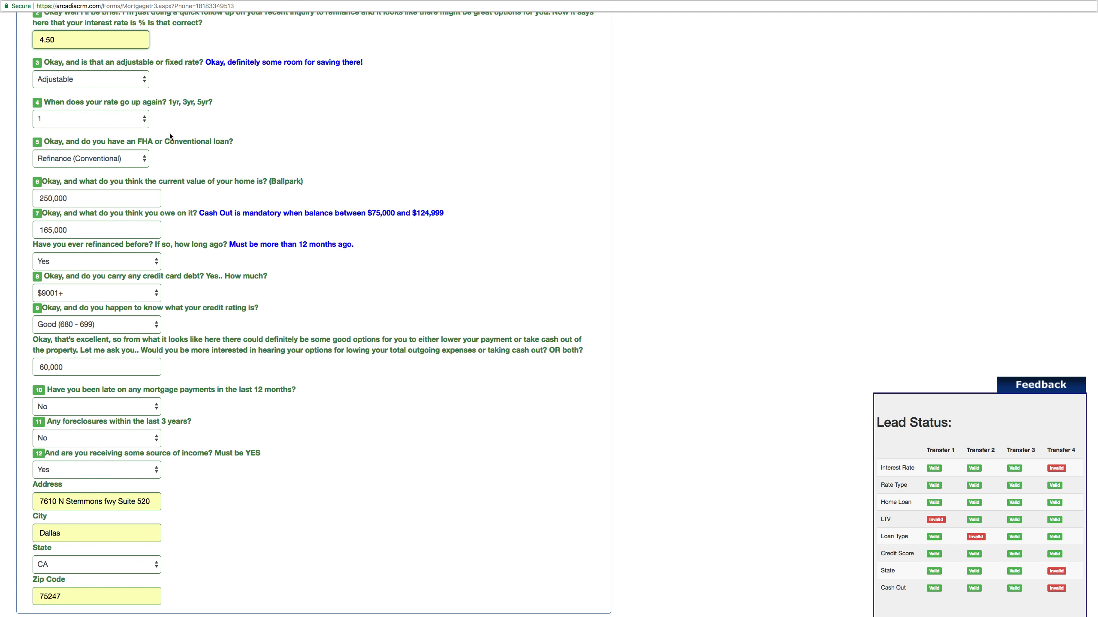
{"action": "scroll", "coordinate": [183, 131], "scroll_direction": "up", "scroll_amount": 5}
{"action": "left_click", "coordinate": [90, 178]}
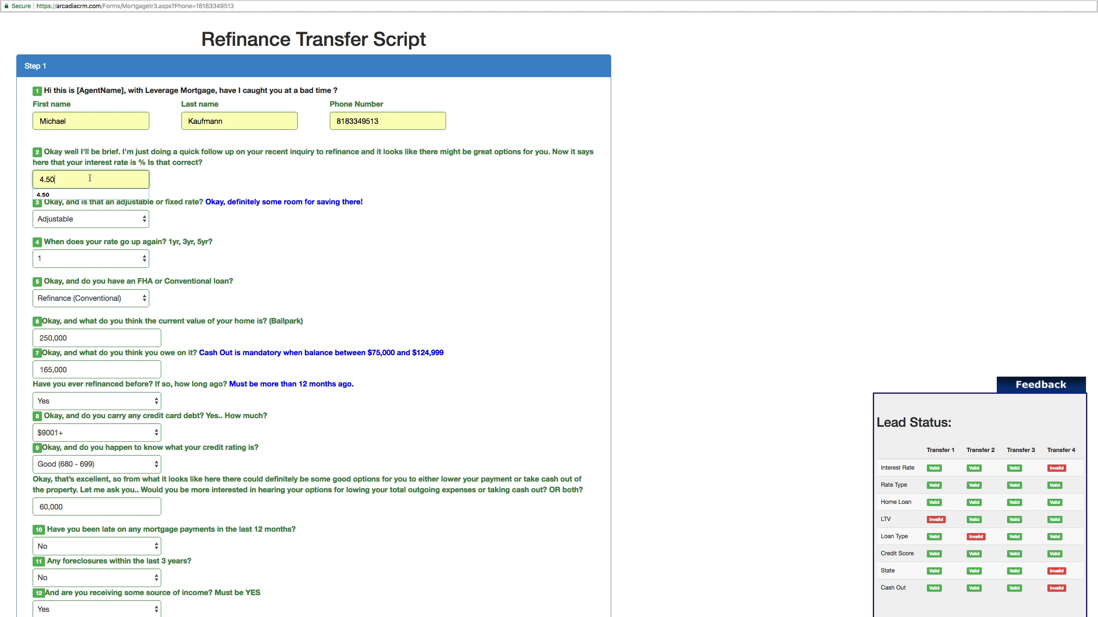
{"action": "key", "text": "BackSpace"}
{"action": "key", "text": "BackSpace"}
{"action": "key", "text": "BackSpace"}
{"action": "key", "text": "BackSpace"}
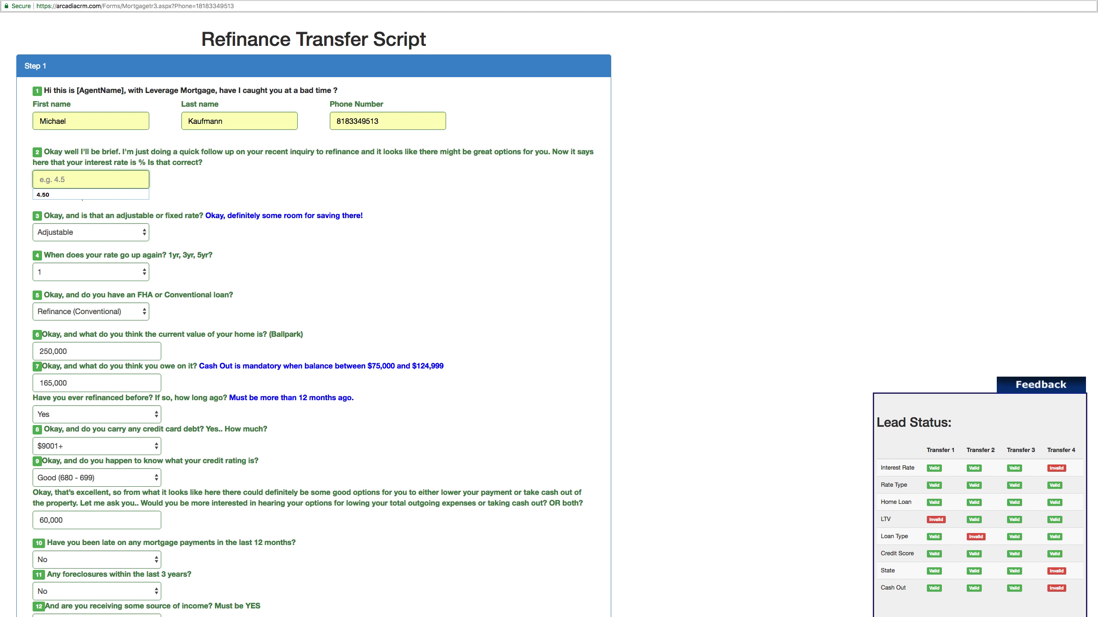
{"action": "type", "text": "3.75"}
{"action": "left_click", "coordinate": [266, 187]}
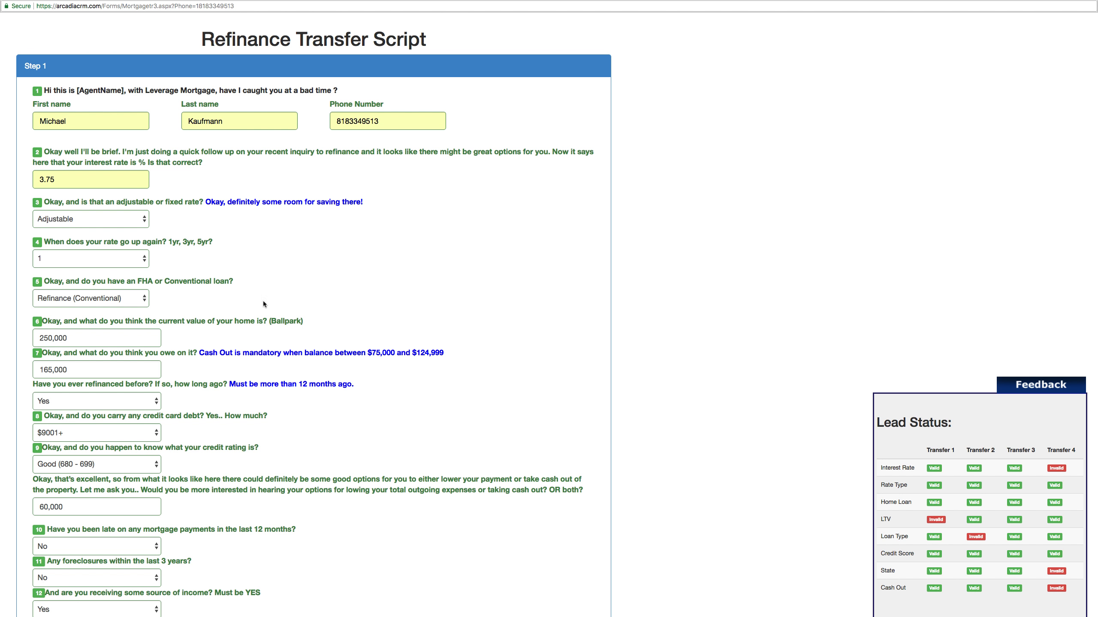
- Make the rate type Fixed with a 30-year mortgage term
{"action": "left_click", "coordinate": [117, 219]}
{"action": "left_click", "coordinate": [103, 210]}
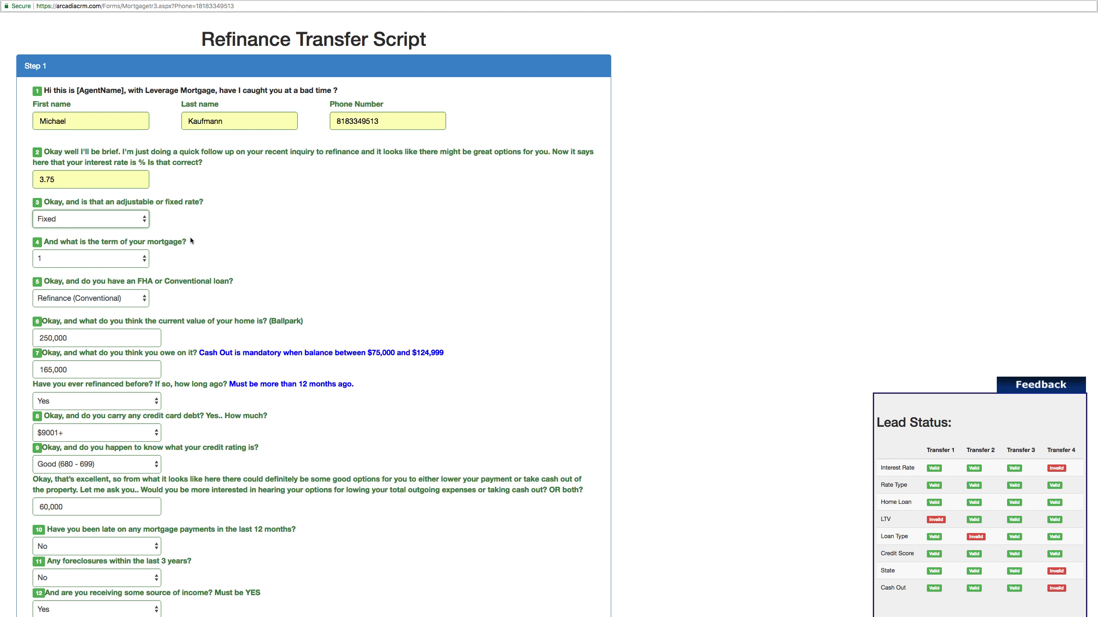
{"action": "left_click", "coordinate": [125, 259]}
{"action": "left_click", "coordinate": [48, 338]}
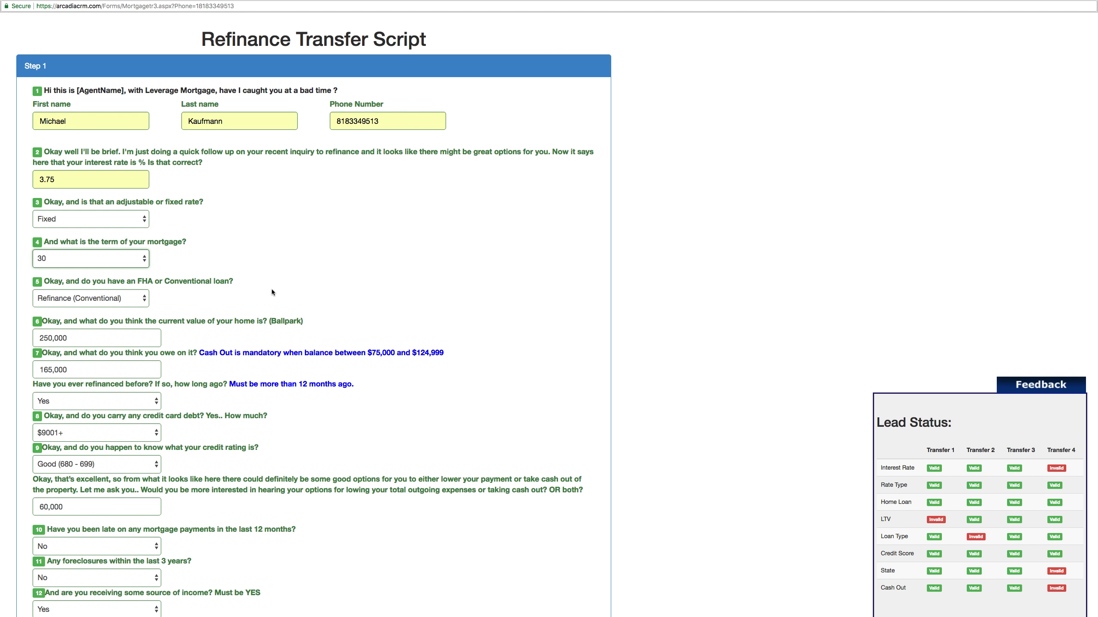
- Delete the 60,000 cash-out amount, leaving the field empty
{"action": "scroll", "coordinate": [271, 288], "scroll_direction": "down", "scroll_amount": 3}
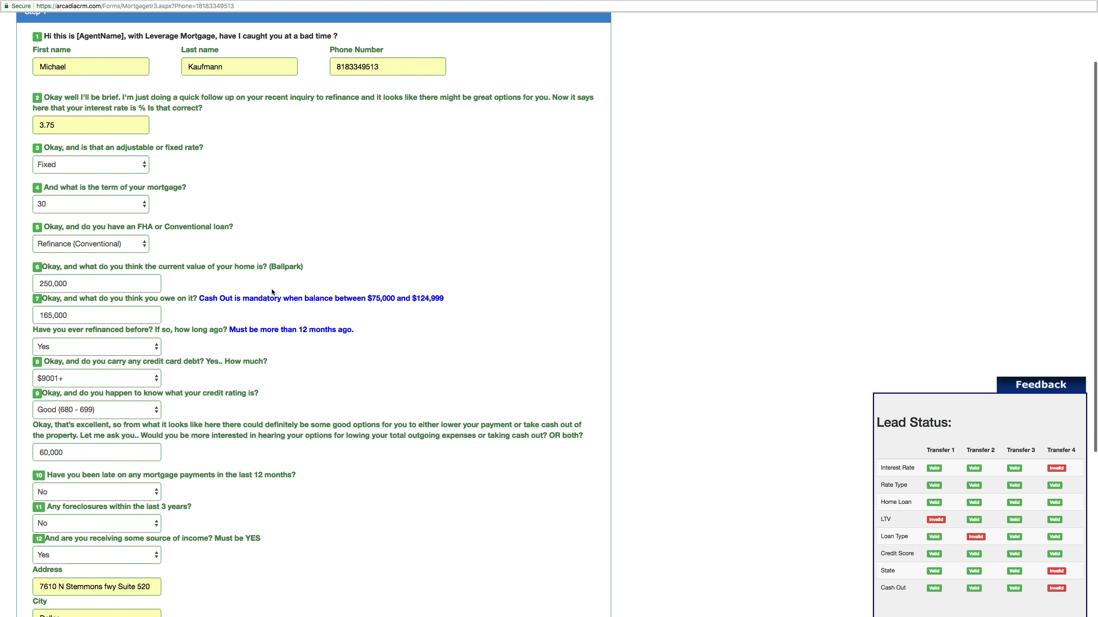
{"action": "left_click_drag", "start_coordinate": [80, 451], "coordinate": [21, 452]}
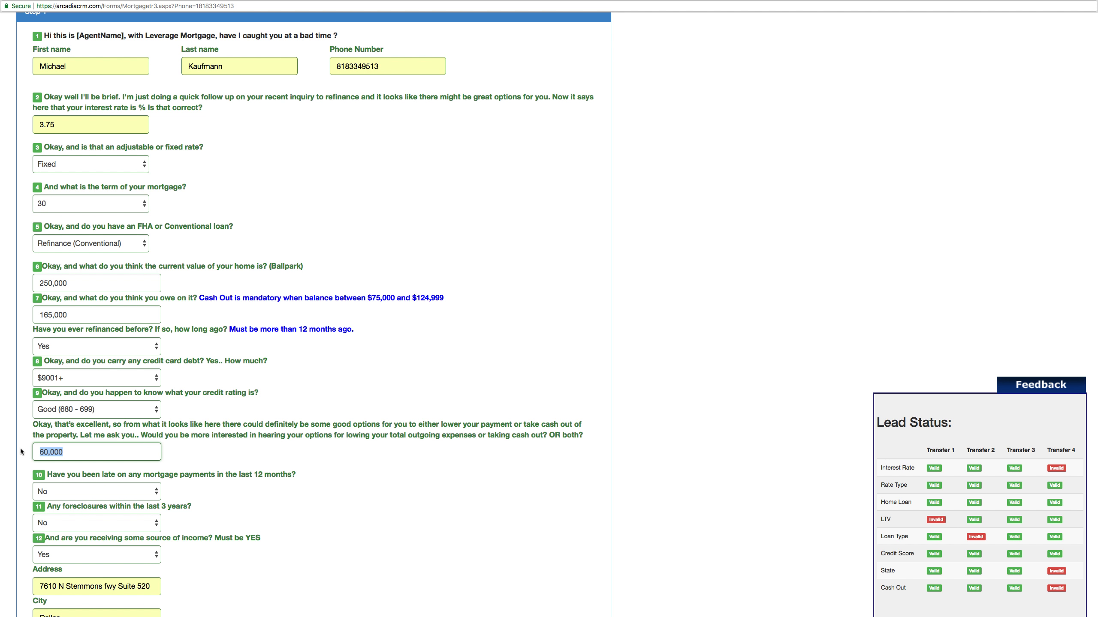
{"action": "key", "text": "BackSpace"}
{"action": "left_click", "coordinate": [241, 425]}
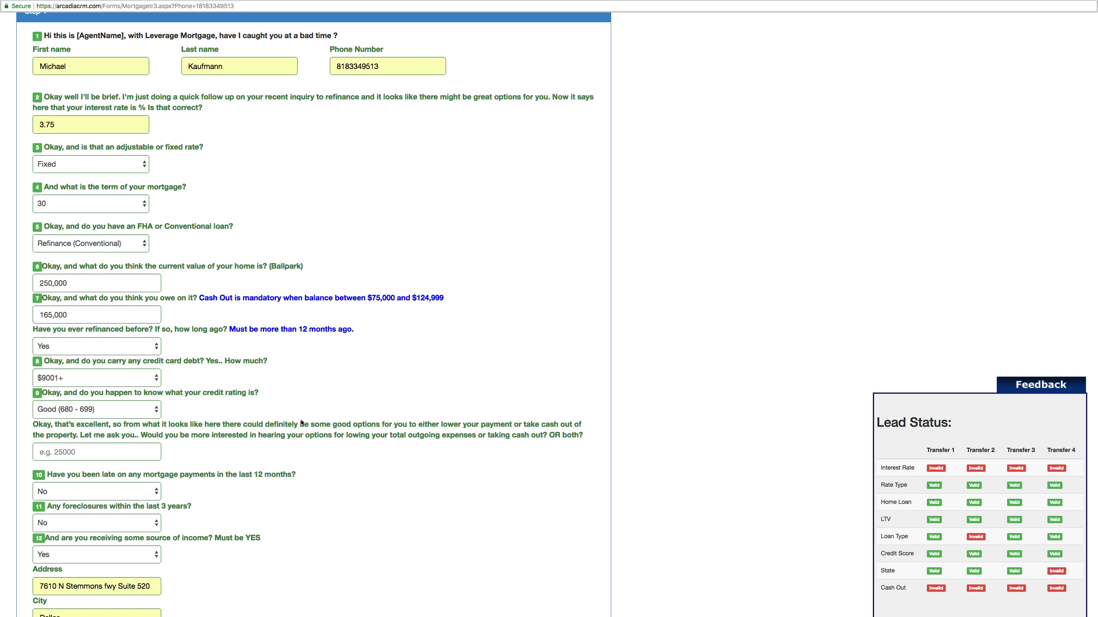
- Answer Yes to foreclosures in the last 3 years
{"action": "scroll", "coordinate": [301, 422], "scroll_direction": "down", "scroll_amount": 2}
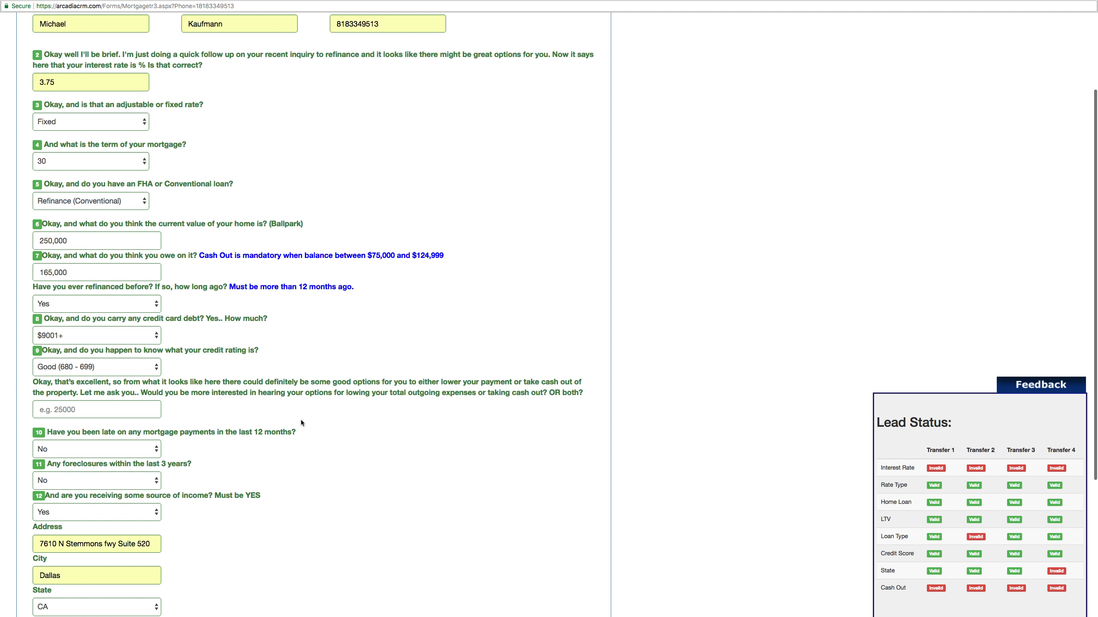
{"action": "left_click", "coordinate": [99, 480]}
{"action": "left_click", "coordinate": [83, 472]}
- Change the interest rate from 3.75 back to 4.50
{"action": "double_click", "coordinate": [76, 82]}
{"action": "type", "text": "4.5"}
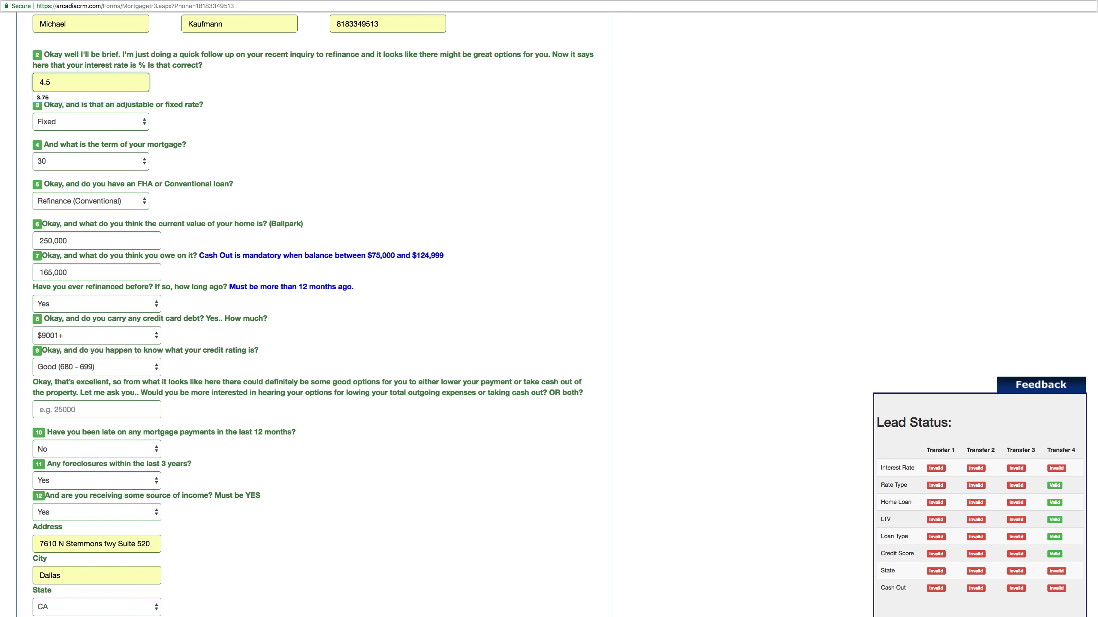
{"action": "left_click", "coordinate": [268, 211]}
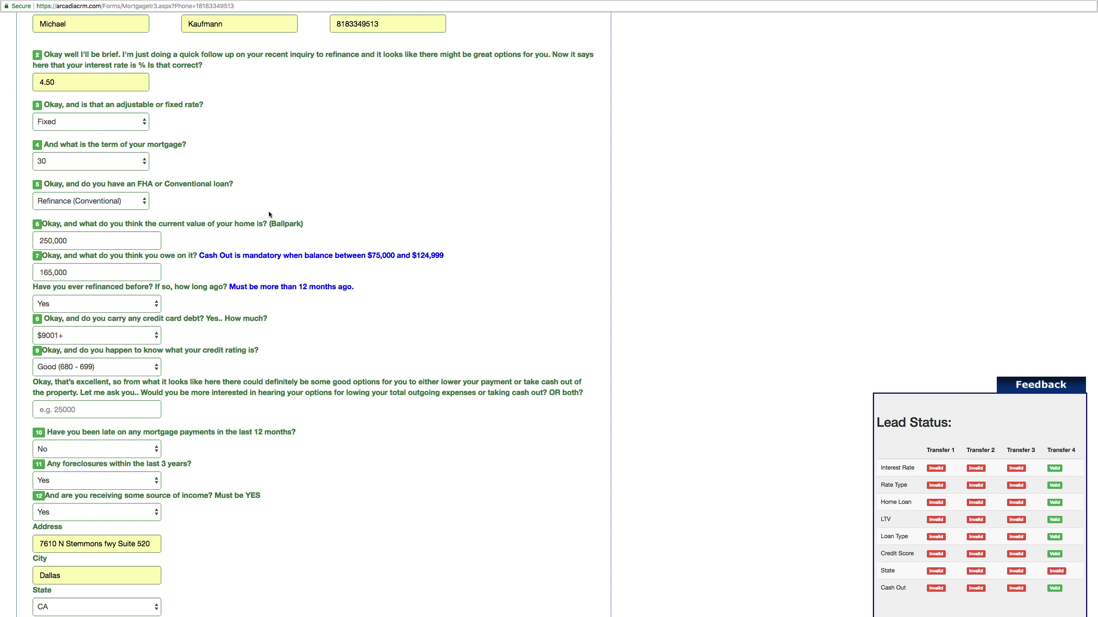
- Change the state from CA to AR
{"action": "scroll", "coordinate": [215, 275], "scroll_direction": "down", "scroll_amount": 5}
{"action": "left_click", "coordinate": [138, 450]}
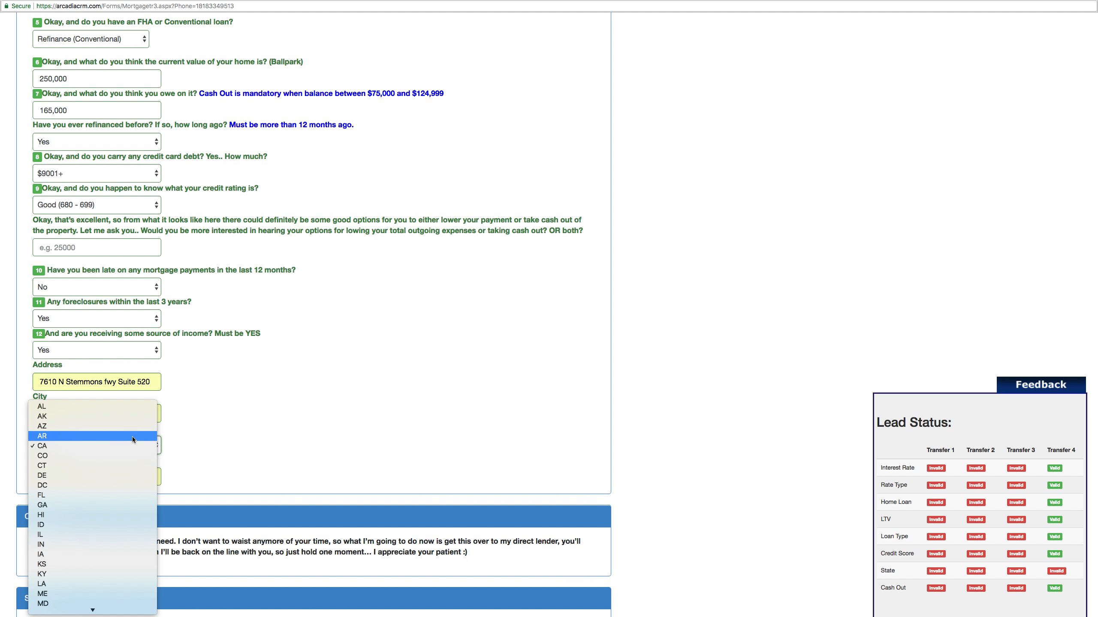
{"action": "left_click", "coordinate": [132, 437]}
{"action": "left_click", "coordinate": [331, 349]}
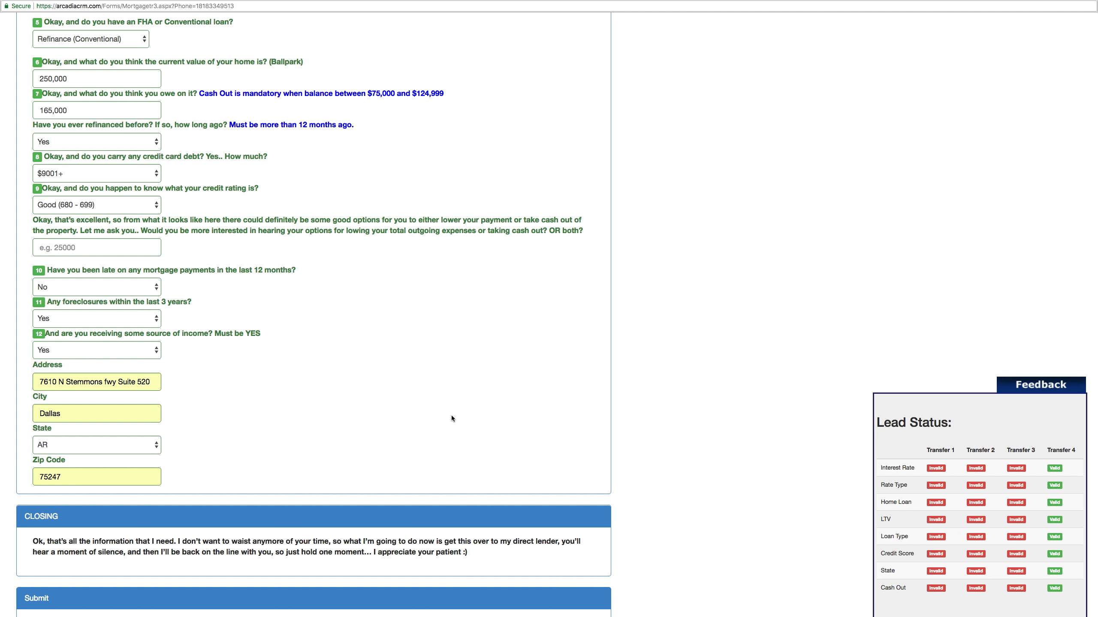
- Read through the CLOSING section and submit the lead with the green Transfer button
{"action": "scroll", "coordinate": [451, 419], "scroll_direction": "up", "scroll_amount": 10}
{"action": "scroll", "coordinate": [451, 419], "scroll_direction": "down", "scroll_amount": 12}
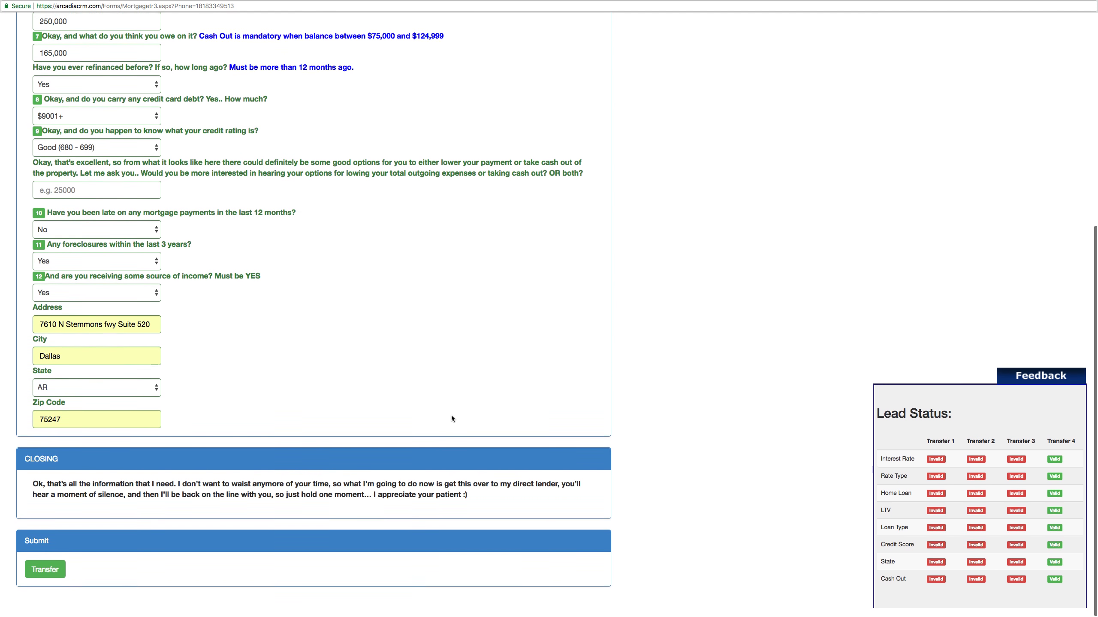
{"action": "scroll", "coordinate": [451, 419], "scroll_direction": "up", "scroll_amount": 8}
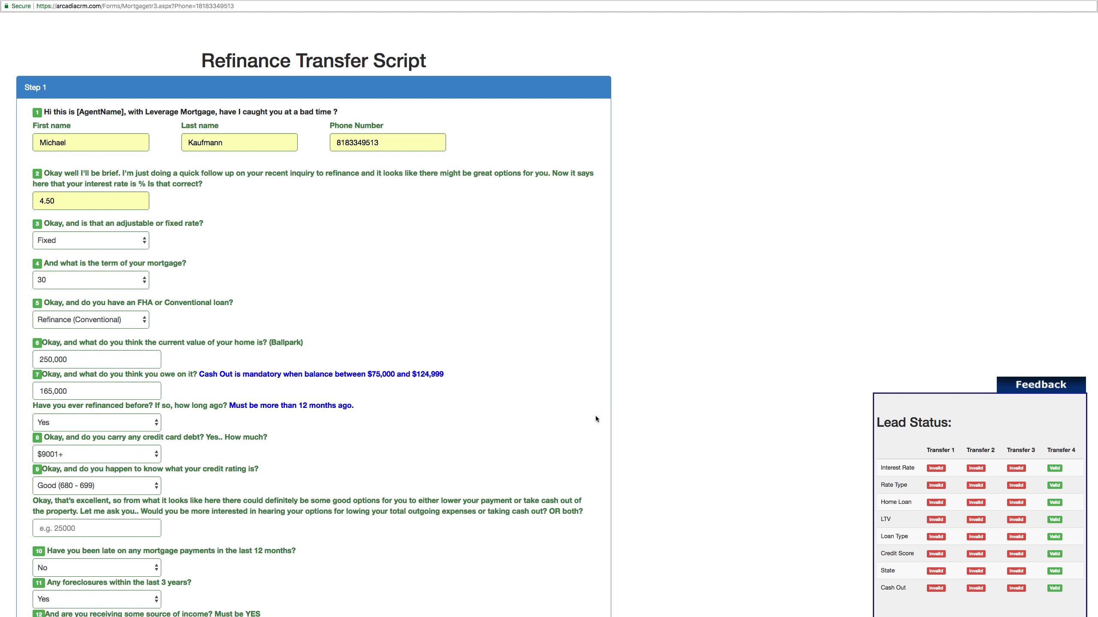
{"action": "scroll", "coordinate": [490, 373], "scroll_direction": "down", "scroll_amount": 8}
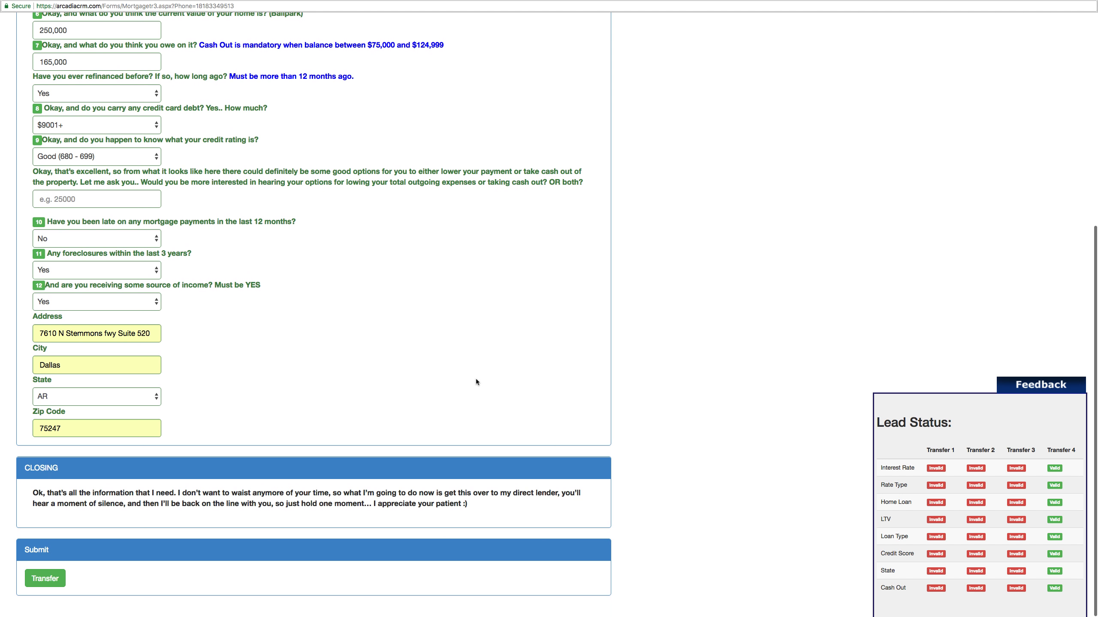
{"action": "left_click_drag", "start_coordinate": [45, 494], "coordinate": [31, 496]}
{"action": "left_click", "coordinate": [31, 496]}
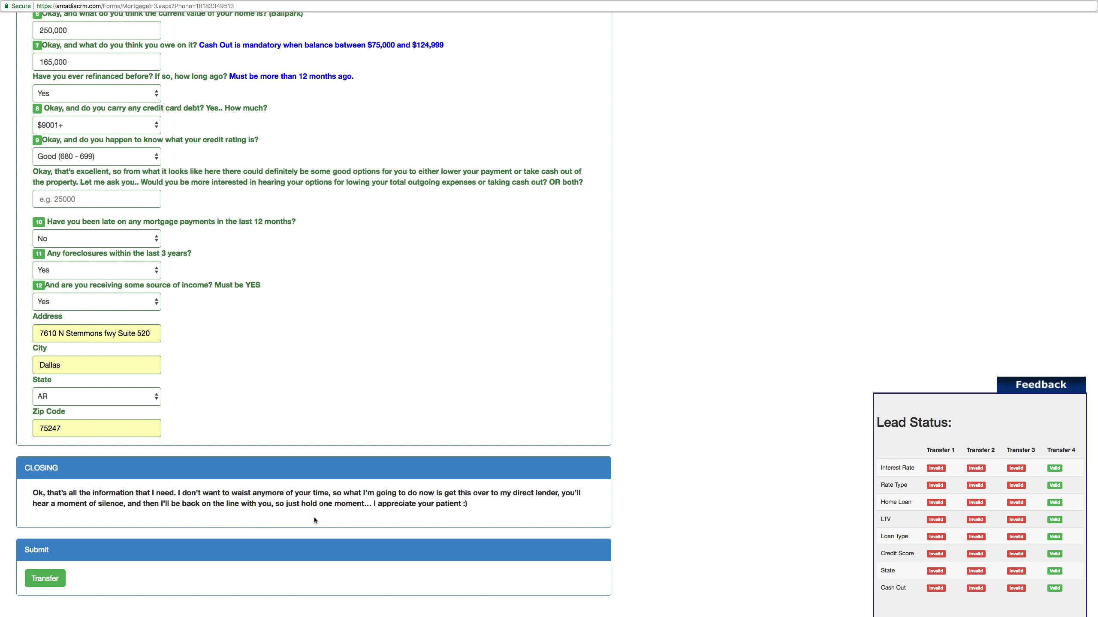
{"action": "left_click", "coordinate": [48, 579]}
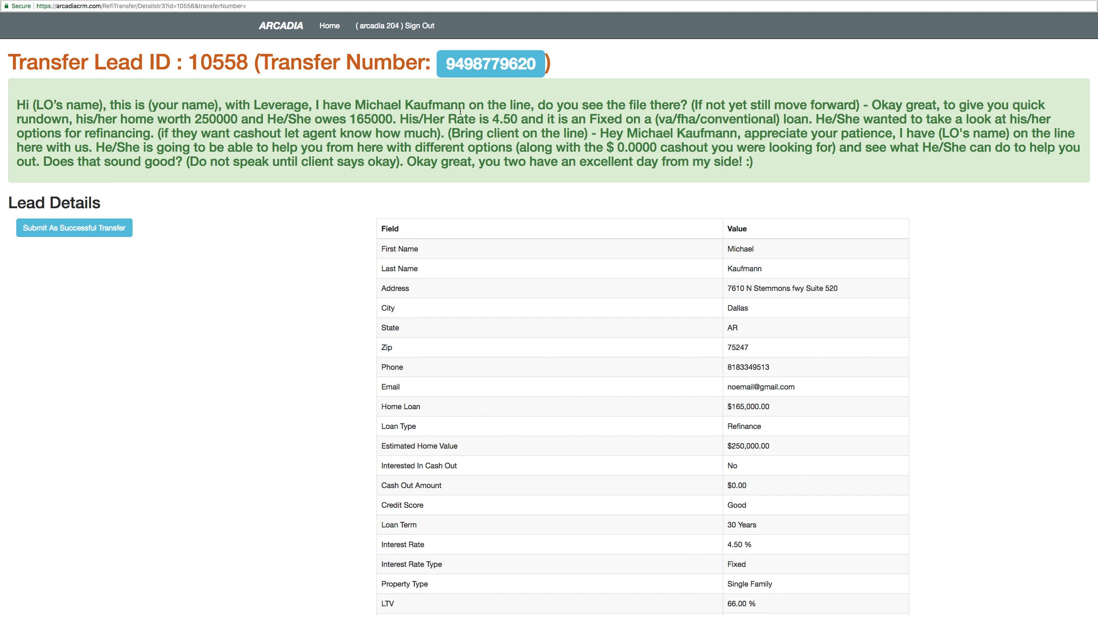
- Copy the lead's transfer number and move to the CallTools desktop
{"action": "left_click_drag", "start_coordinate": [495, 64], "coordinate": [534, 65]}
{"action": "key", "text": "super+c"}
{"action": "right_click", "coordinate": [513, 64]}
{"action": "key", "text": "ctrl+Left"}
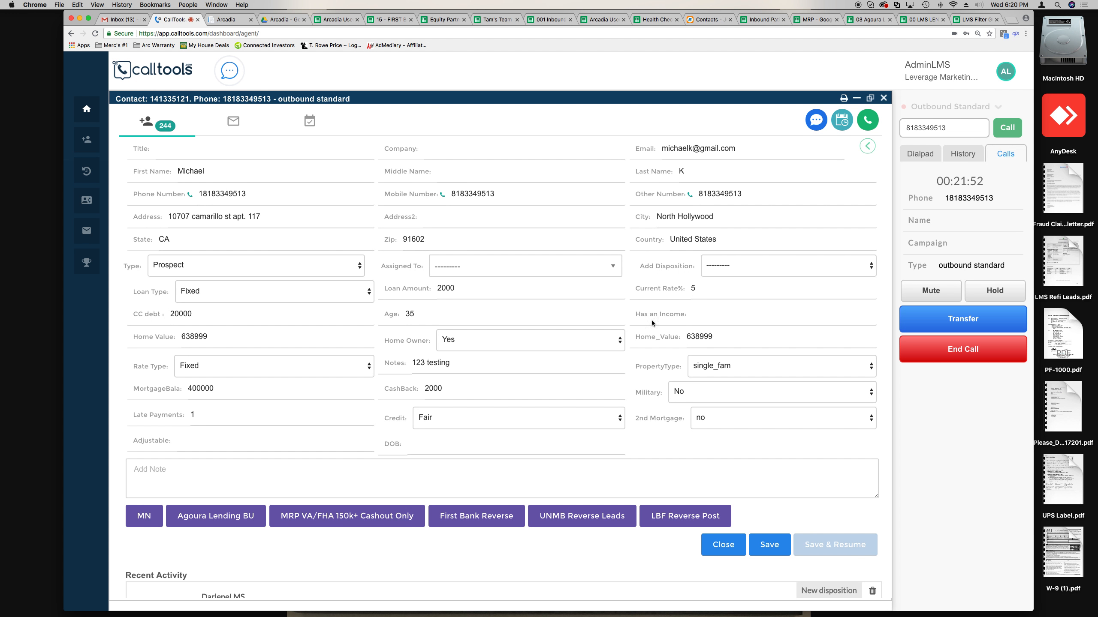
- Start a Conference transfer of the live call using Manual Dial
{"action": "left_click", "coordinate": [953, 325]}
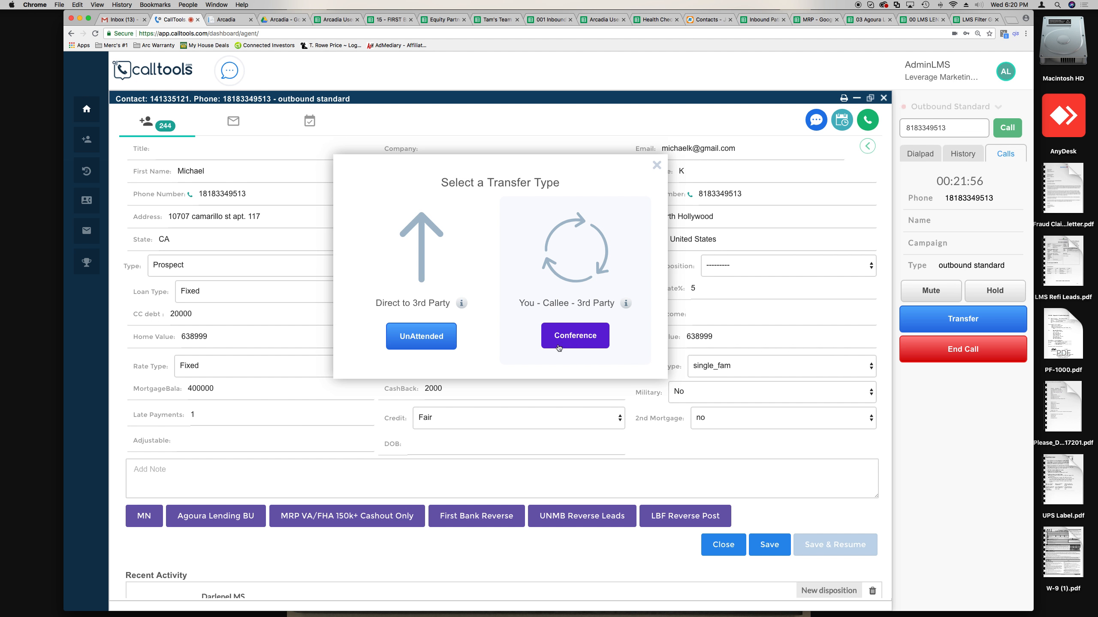
{"action": "left_click", "coordinate": [583, 342]}
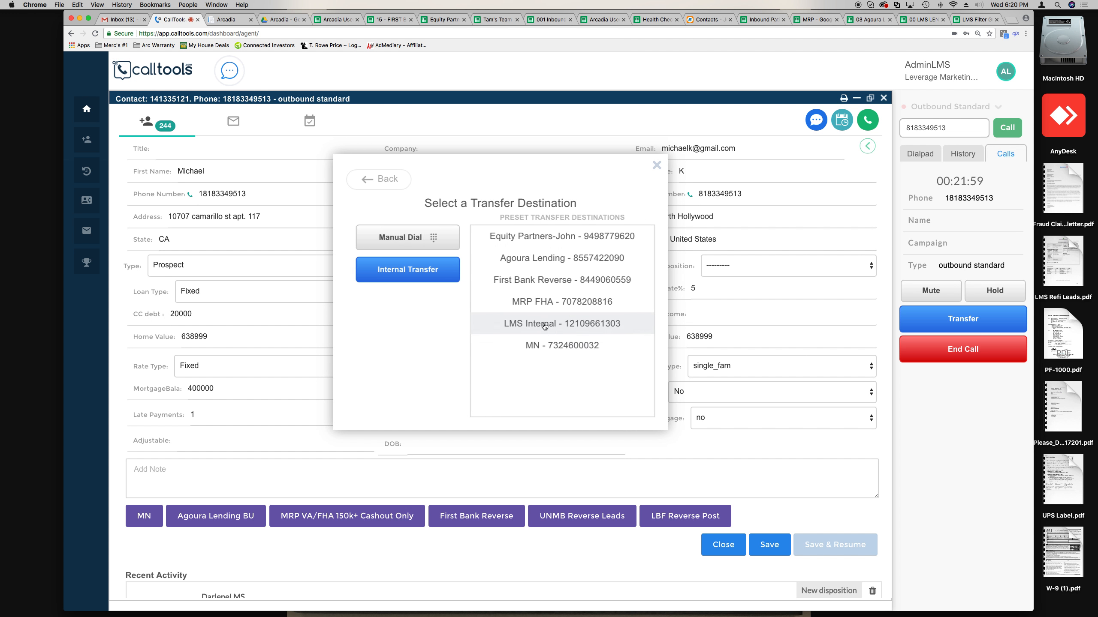
{"action": "left_click", "coordinate": [412, 240]}
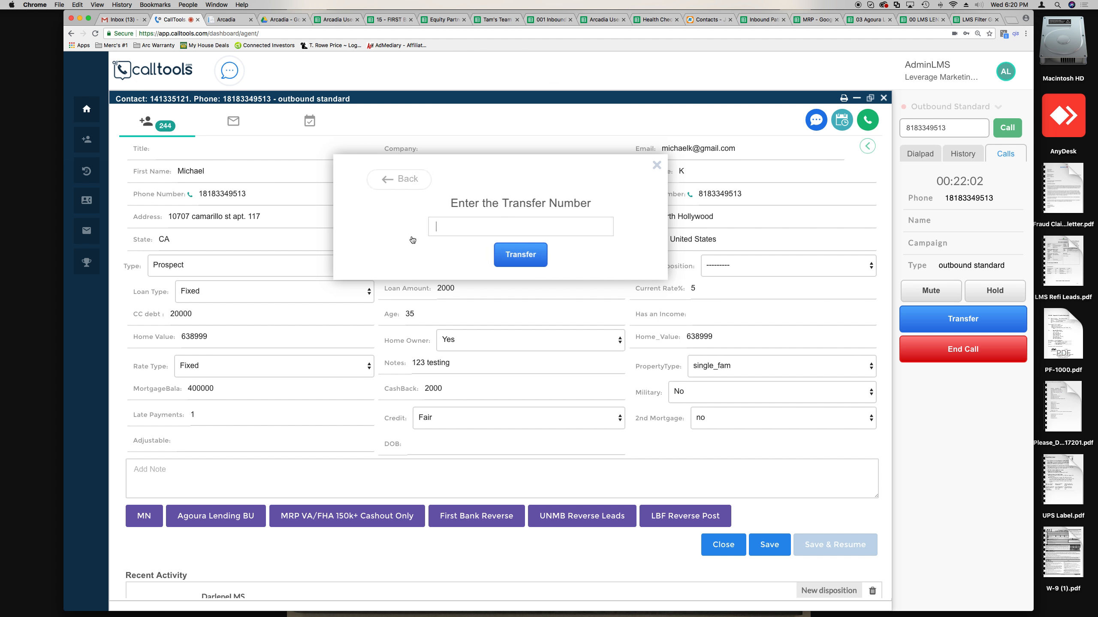
- Enter the destination number, dial the conference transfer, and return to Arcadia
{"action": "right_click", "coordinate": [456, 230]}
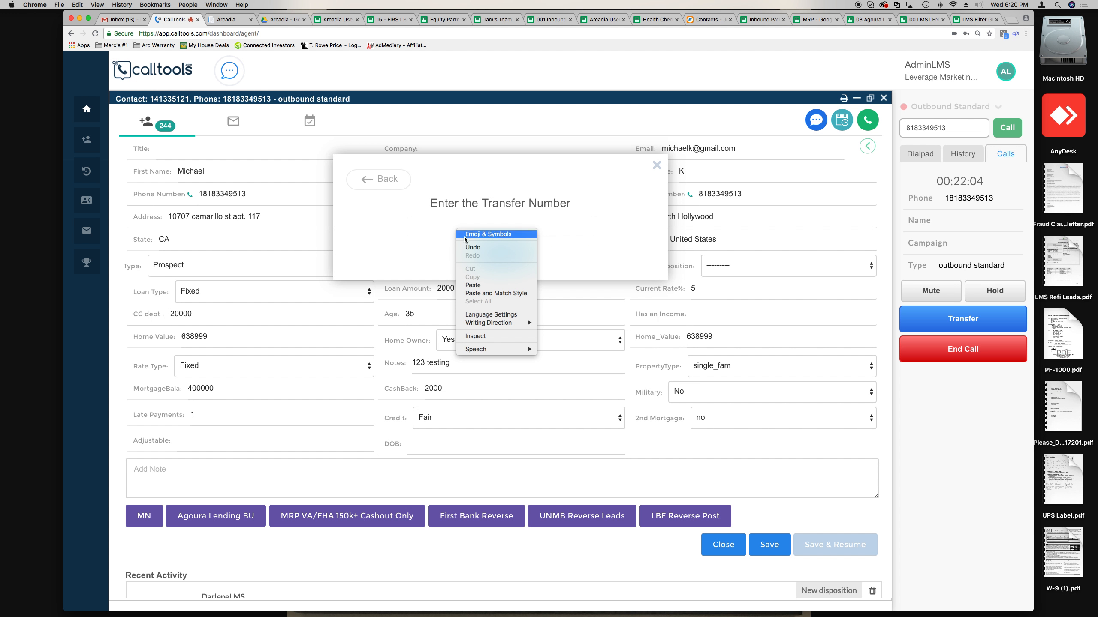
{"action": "left_click", "coordinate": [471, 285]}
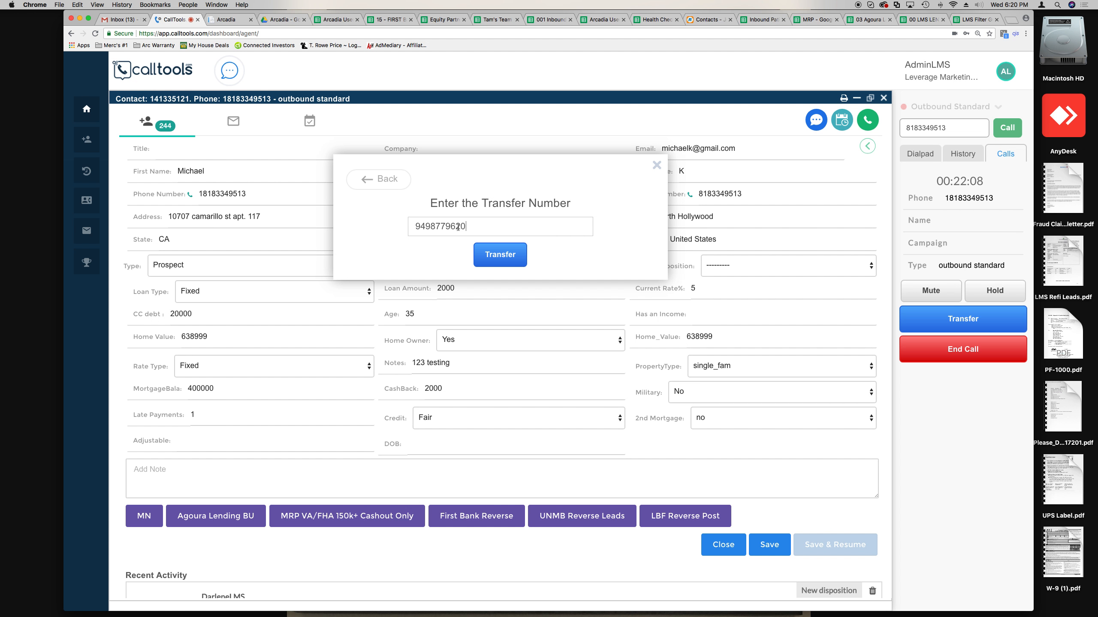
{"action": "left_click_drag", "start_coordinate": [510, 227], "coordinate": [420, 227]}
{"action": "left_click_drag", "start_coordinate": [510, 228], "coordinate": [408, 226]}
{"action": "key", "text": "BackSpace"}
{"action": "left_click", "coordinate": [505, 262]}
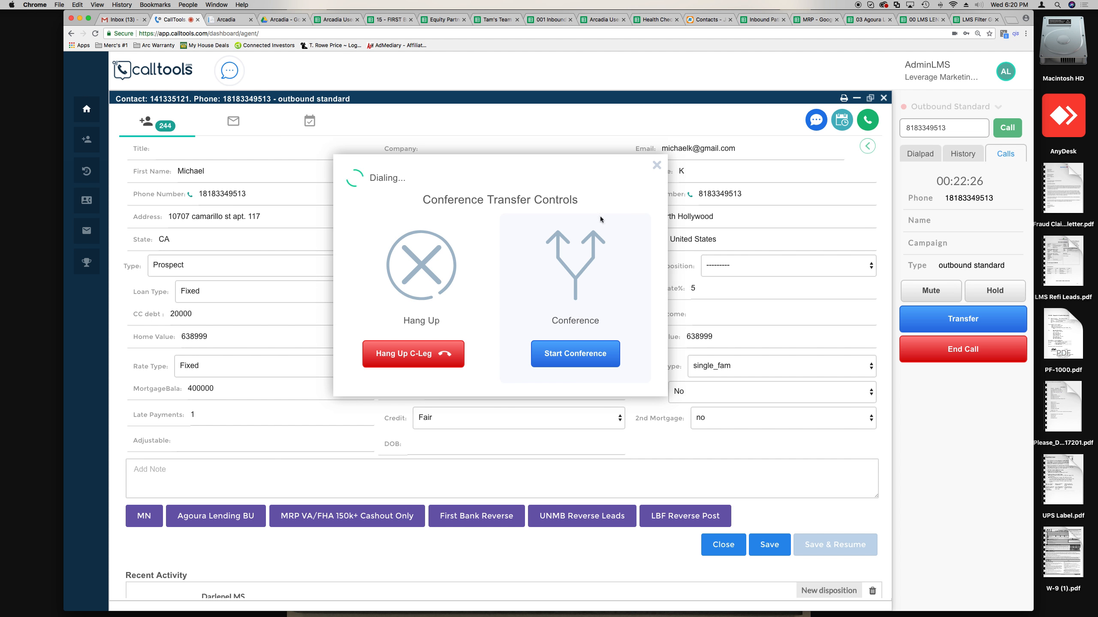
{"action": "key", "text": "ctrl+Right"}
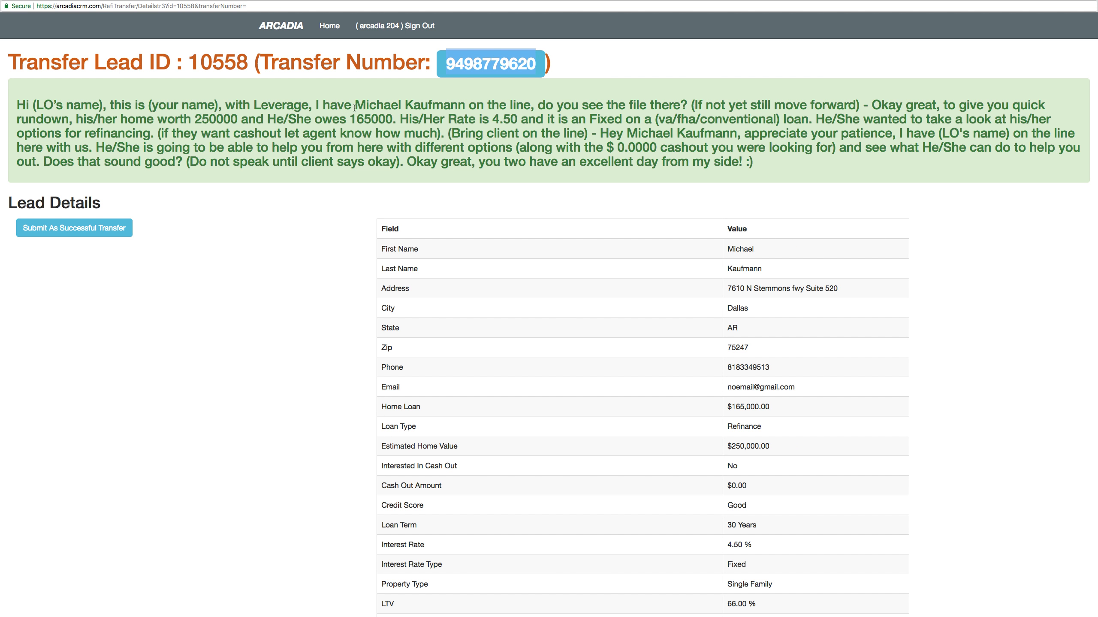
{"action": "left_click_drag", "start_coordinate": [357, 104], "coordinate": [465, 101]}
{"action": "key", "text": "ctrl+Left"}
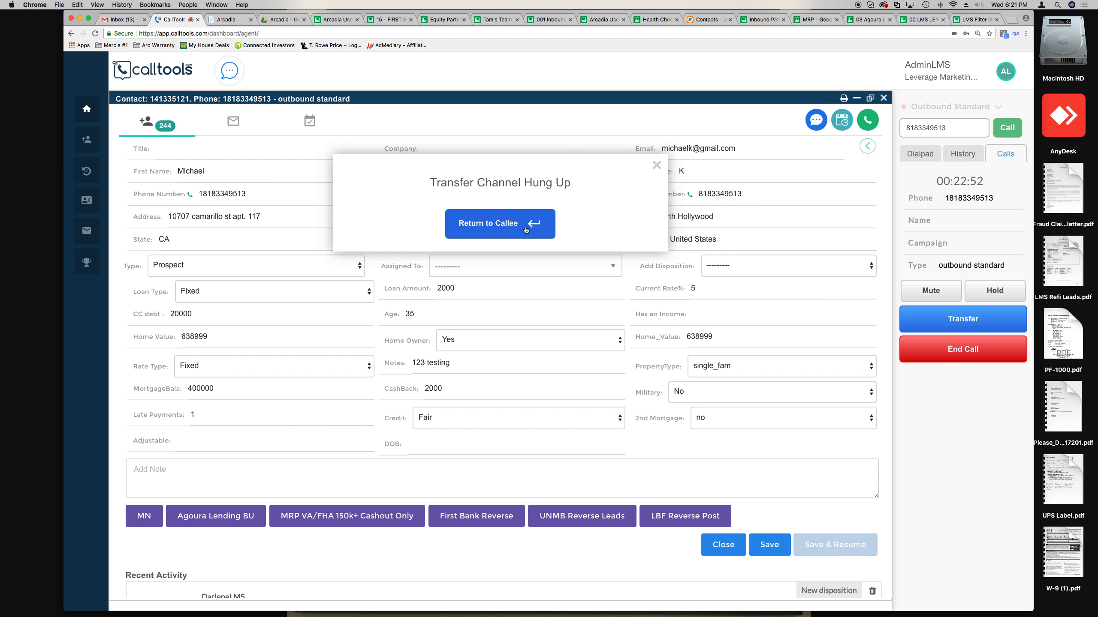
{"action": "key", "text": "ctrl+Right"}
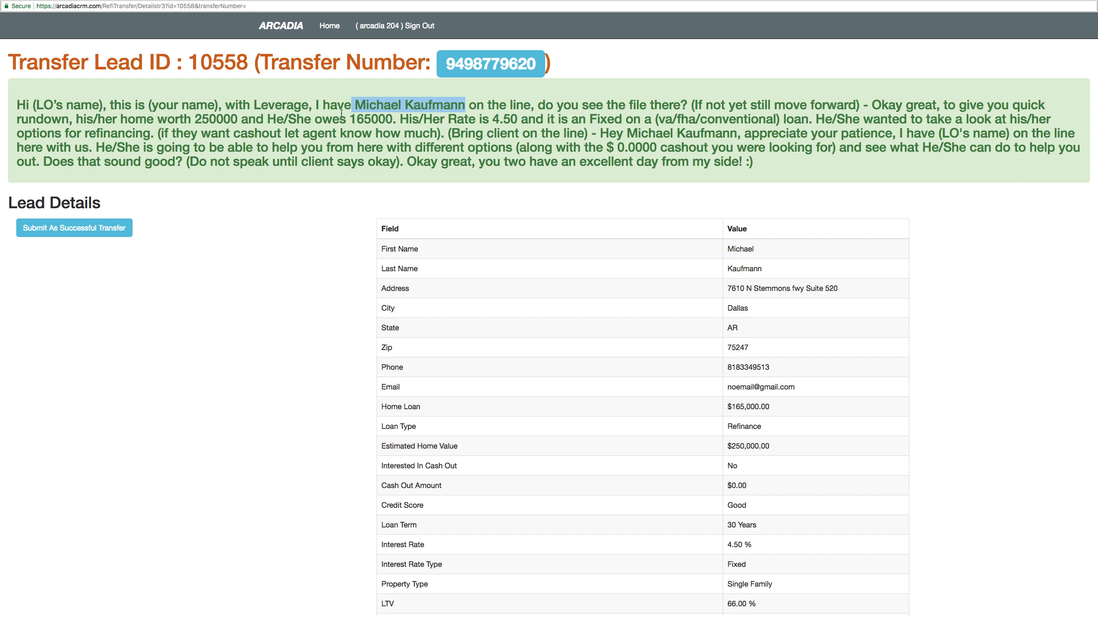
{"action": "left_click_drag", "start_coordinate": [355, 106], "coordinate": [446, 106]}
{"action": "left_click", "coordinate": [818, 104]}
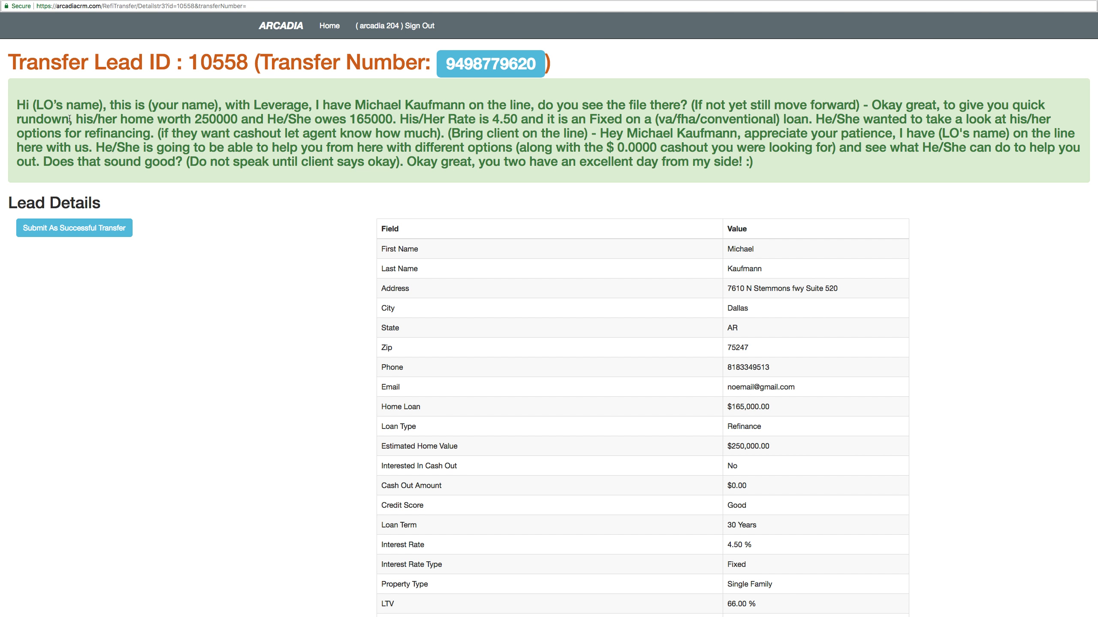
{"action": "left_click_drag", "start_coordinate": [198, 118], "coordinate": [236, 118]}
{"action": "left_click_drag", "start_coordinate": [776, 119], "coordinate": [660, 121]}
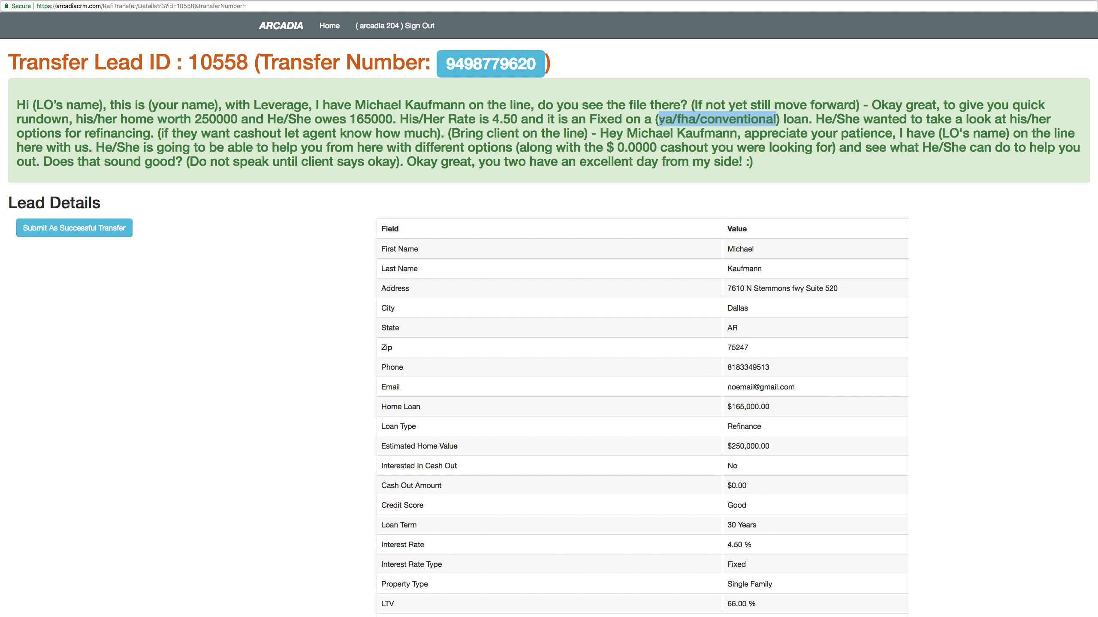
{"action": "left_click", "coordinate": [716, 120]}
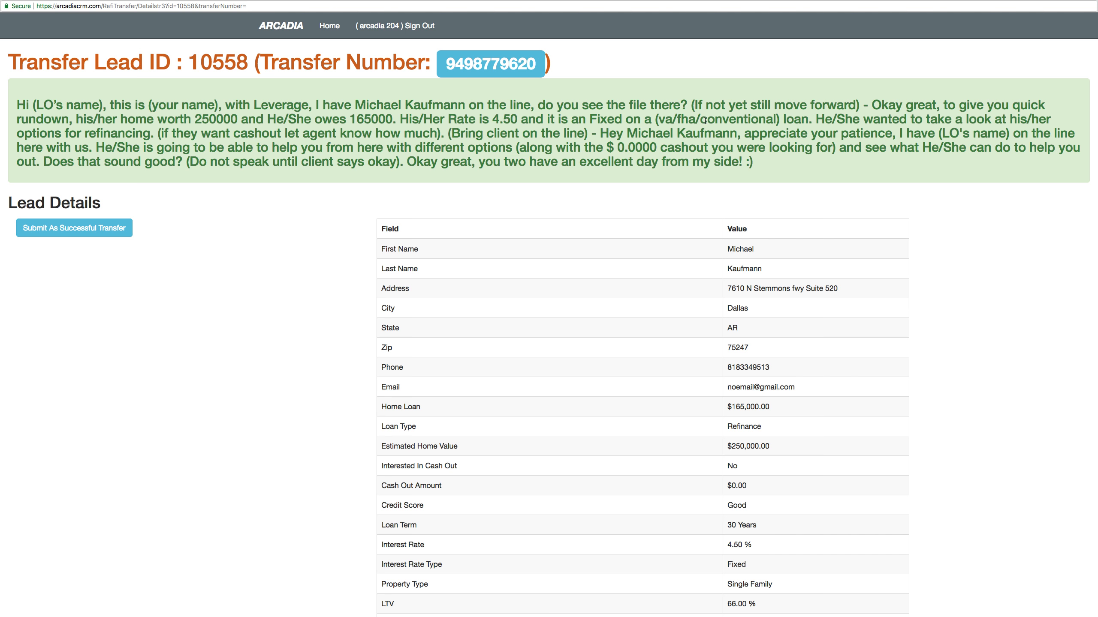
{"action": "left_click_drag", "start_coordinate": [705, 122], "coordinate": [761, 121]}
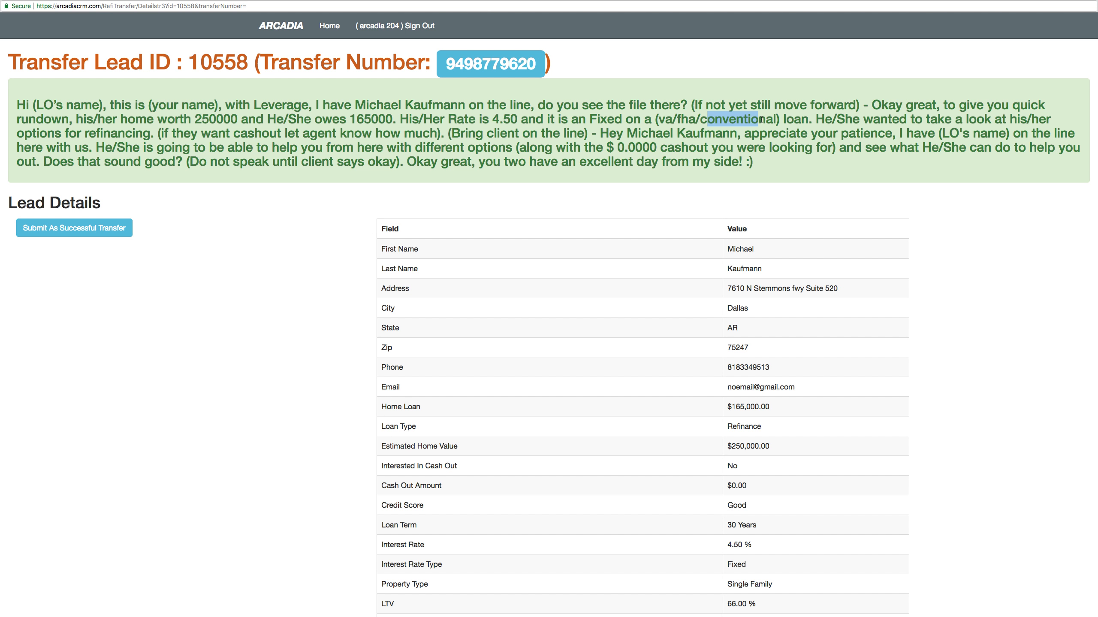
{"action": "left_click_drag", "start_coordinate": [696, 120], "coordinate": [661, 119]}
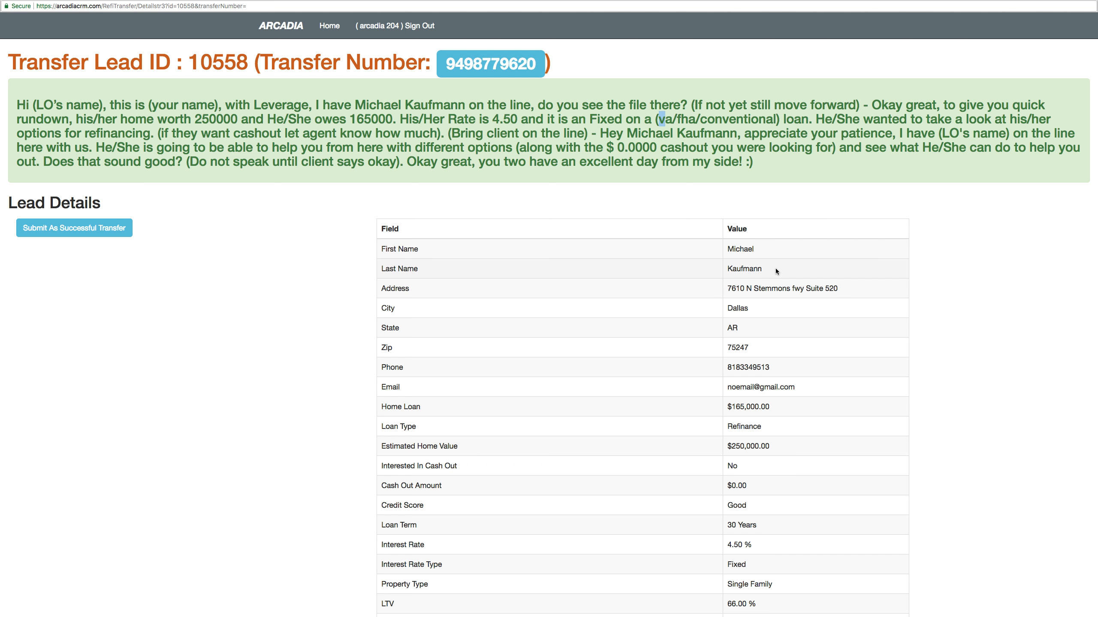
{"action": "scroll", "coordinate": [780, 373], "scroll_direction": "down", "scroll_amount": 3}
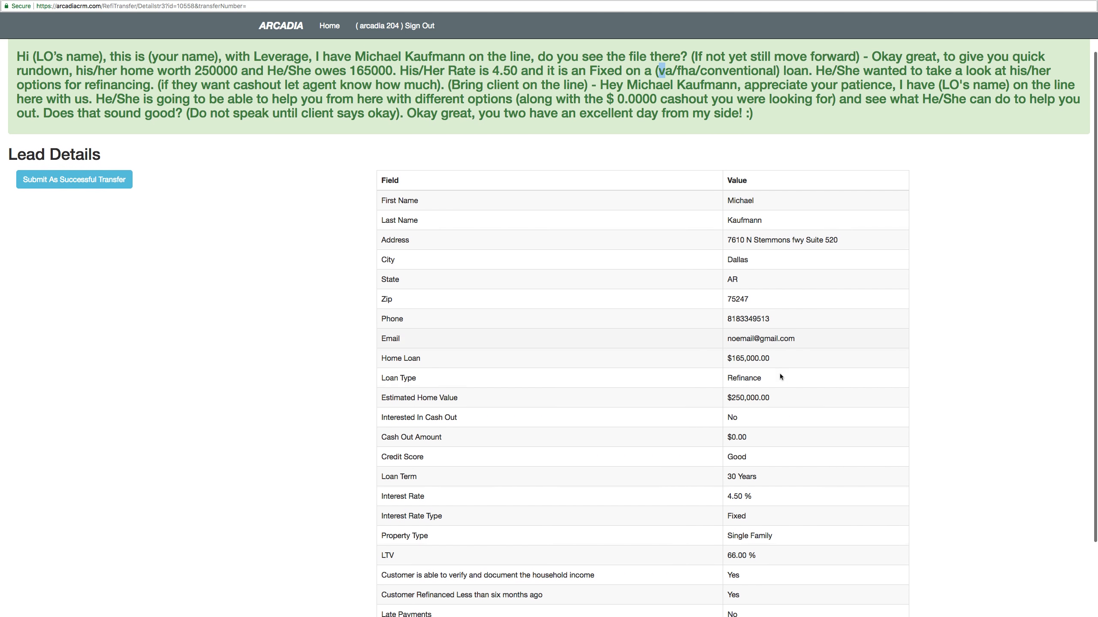
{"action": "scroll", "coordinate": [779, 373], "scroll_direction": "up", "scroll_amount": 3}
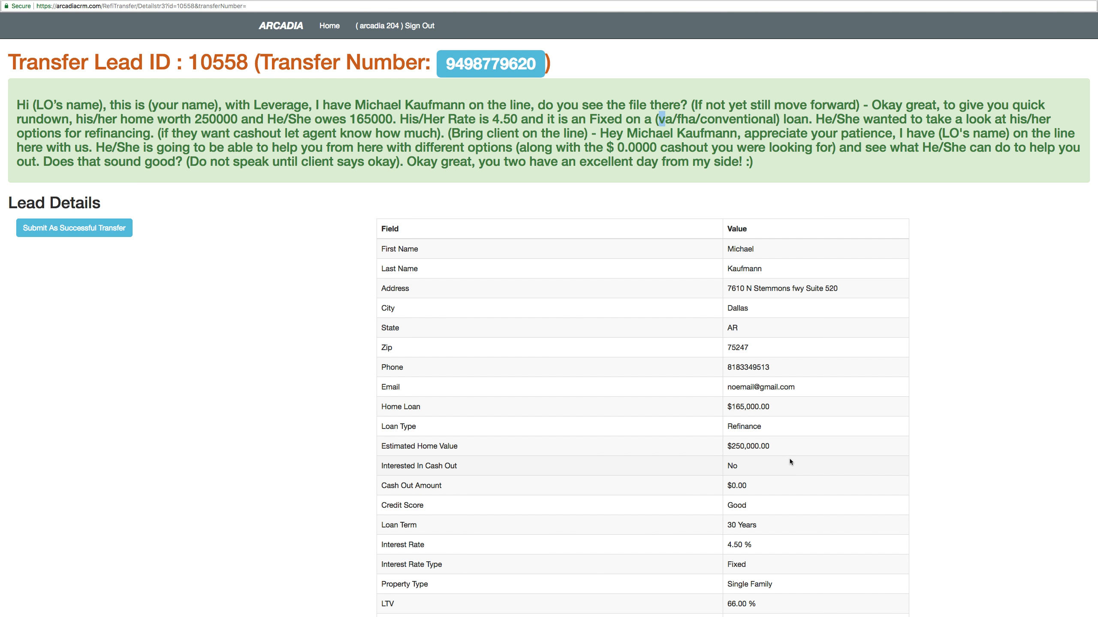
{"action": "left_click_drag", "start_coordinate": [778, 427], "coordinate": [727, 429]}
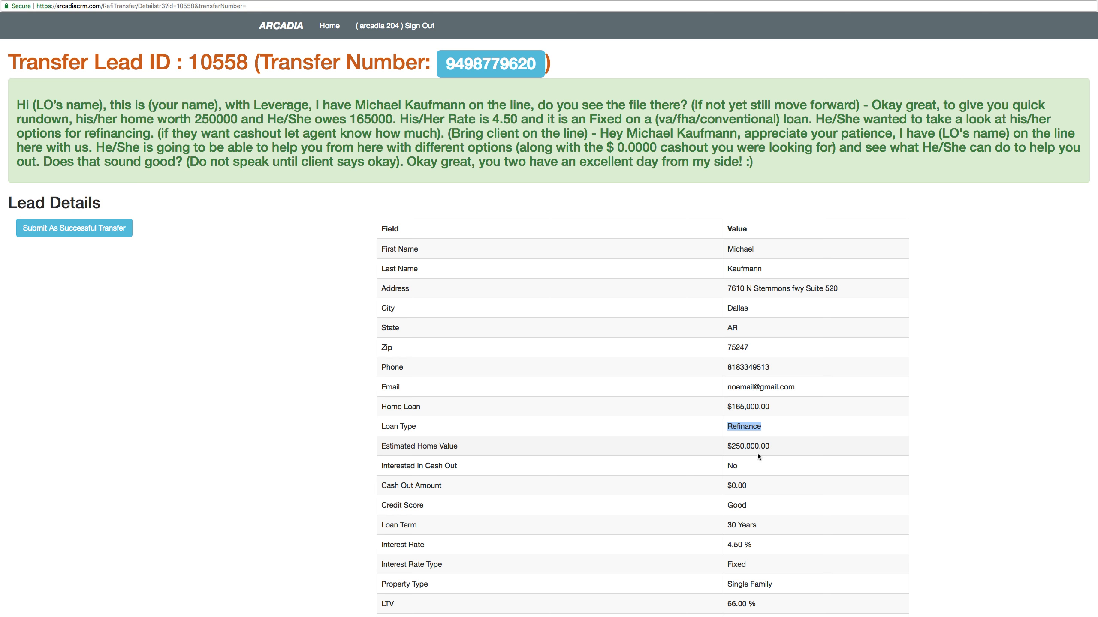
{"action": "left_click_drag", "start_coordinate": [658, 119], "coordinate": [775, 118]}
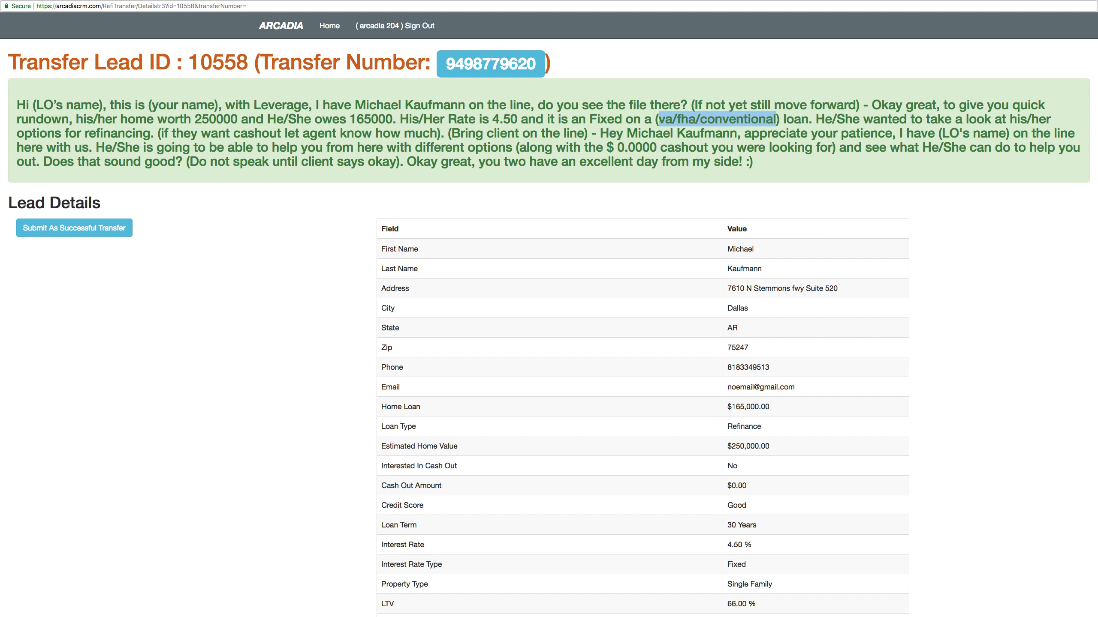
{"action": "left_click", "coordinate": [678, 119]}
{"action": "left_click_drag", "start_coordinate": [662, 120], "coordinate": [760, 119]}
{"action": "left_click", "coordinate": [658, 120]}
{"action": "left_click_drag", "start_coordinate": [681, 120], "coordinate": [722, 120]}
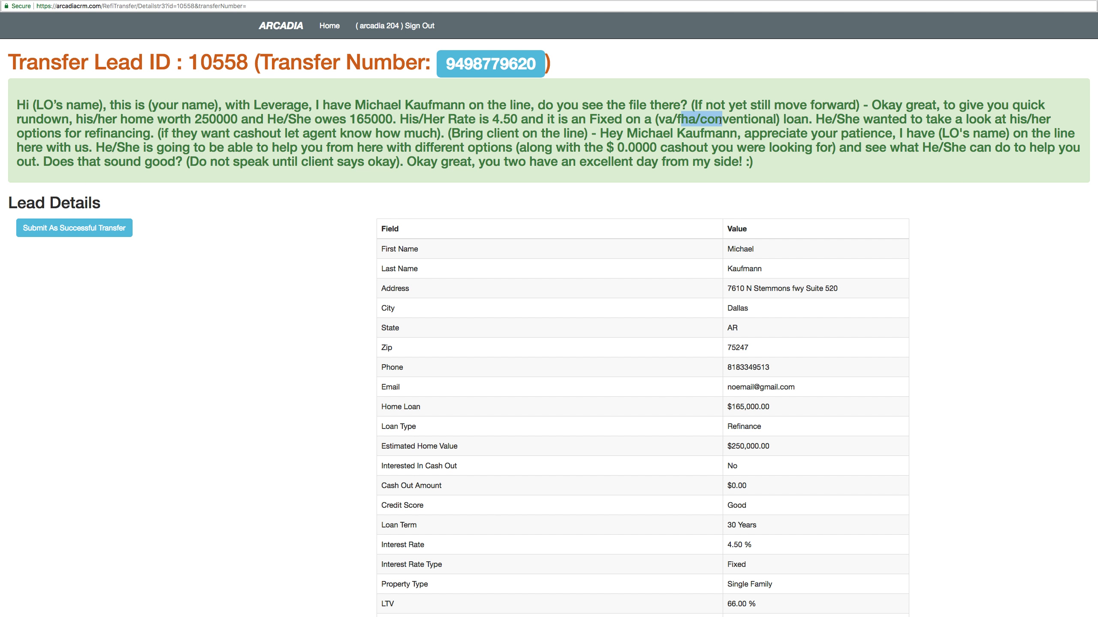
{"action": "left_click", "coordinate": [761, 118]}
{"action": "left_click_drag", "start_coordinate": [156, 134], "coordinate": [443, 130]}
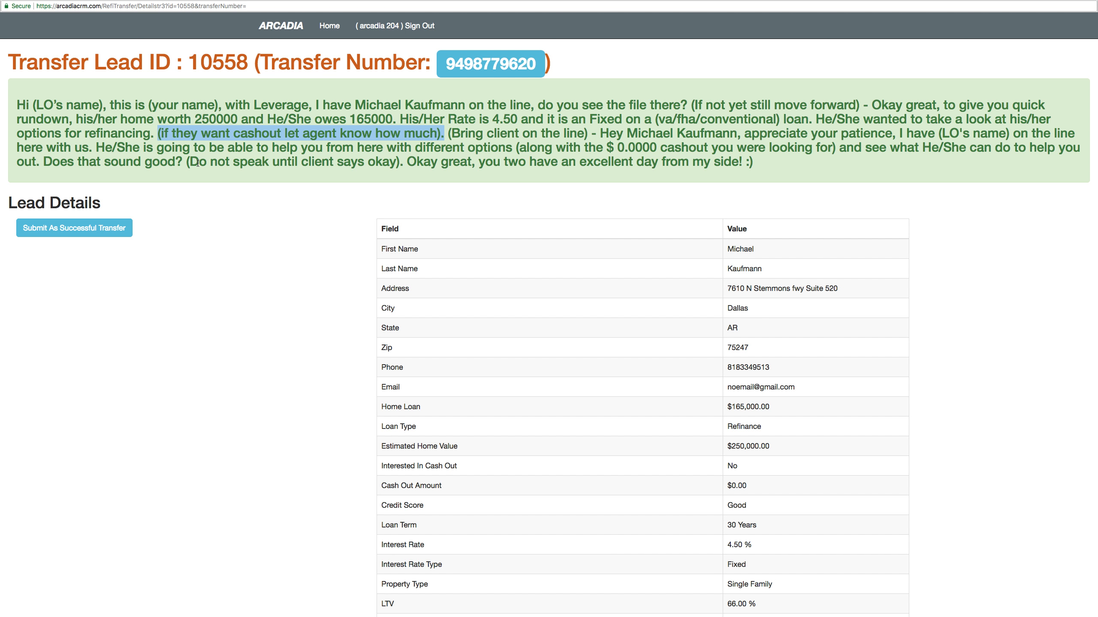
- Review the Interested In Cash Out row and the 'let agent know' and 'Bring client on the line' cues
{"action": "scroll", "coordinate": [574, 300], "scroll_direction": "down", "scroll_amount": 3}
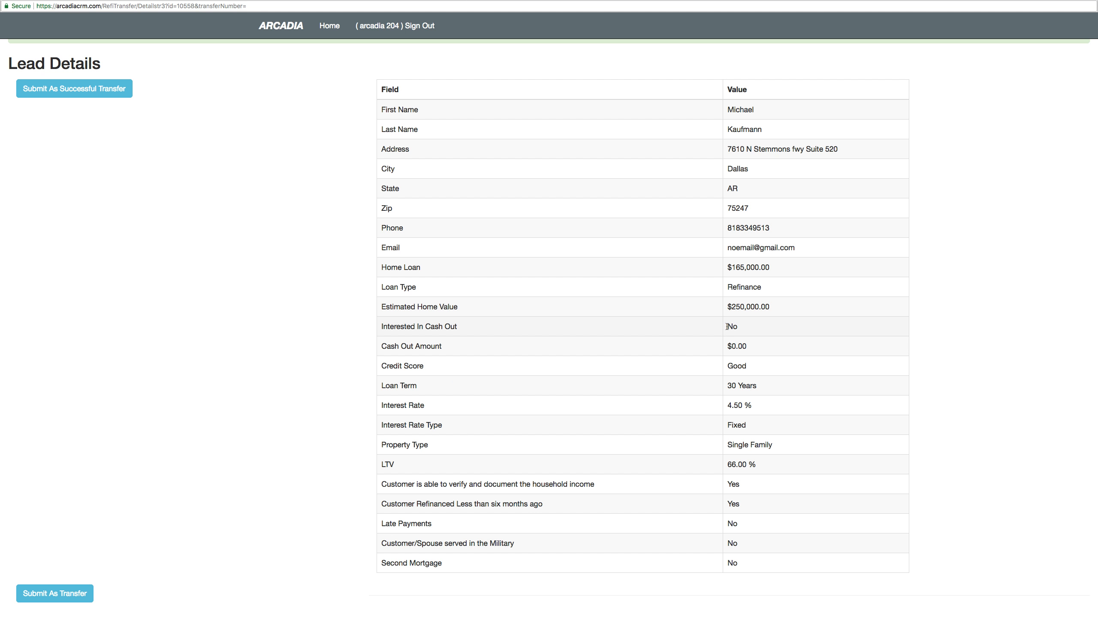
{"action": "left_click_drag", "start_coordinate": [432, 338], "coordinate": [754, 327]}
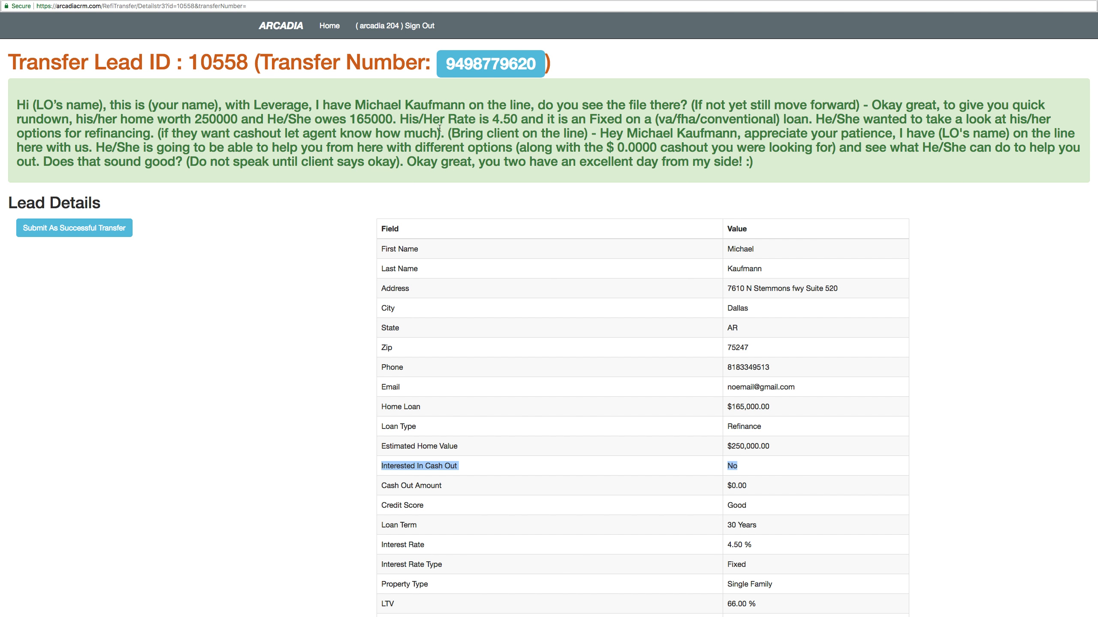
{"action": "left_click_drag", "start_coordinate": [441, 133], "coordinate": [283, 133]}
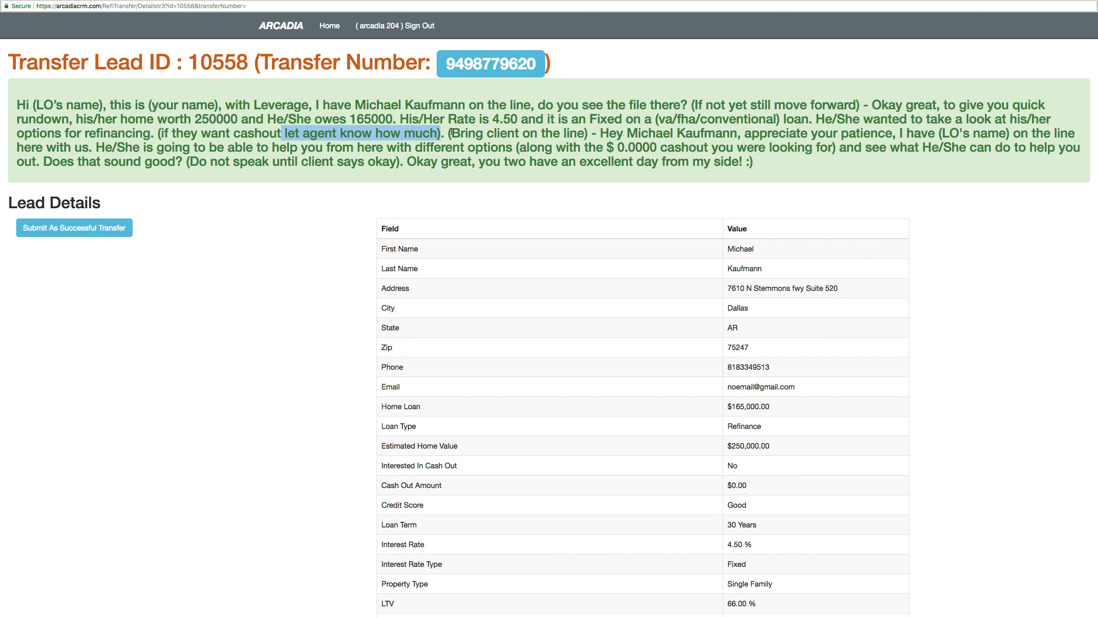
{"action": "left_click_drag", "start_coordinate": [447, 132], "coordinate": [588, 130]}
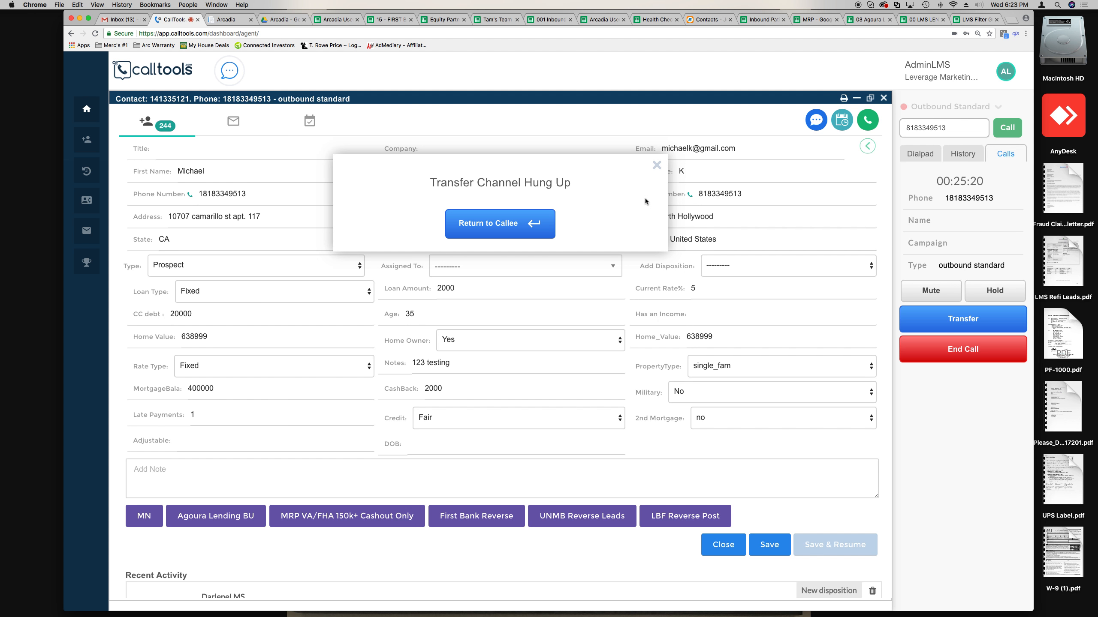
- Switch Spaces to the full-screen Arcadia Transfer Lead page
{"action": "key", "text": "ctrl+Right"}
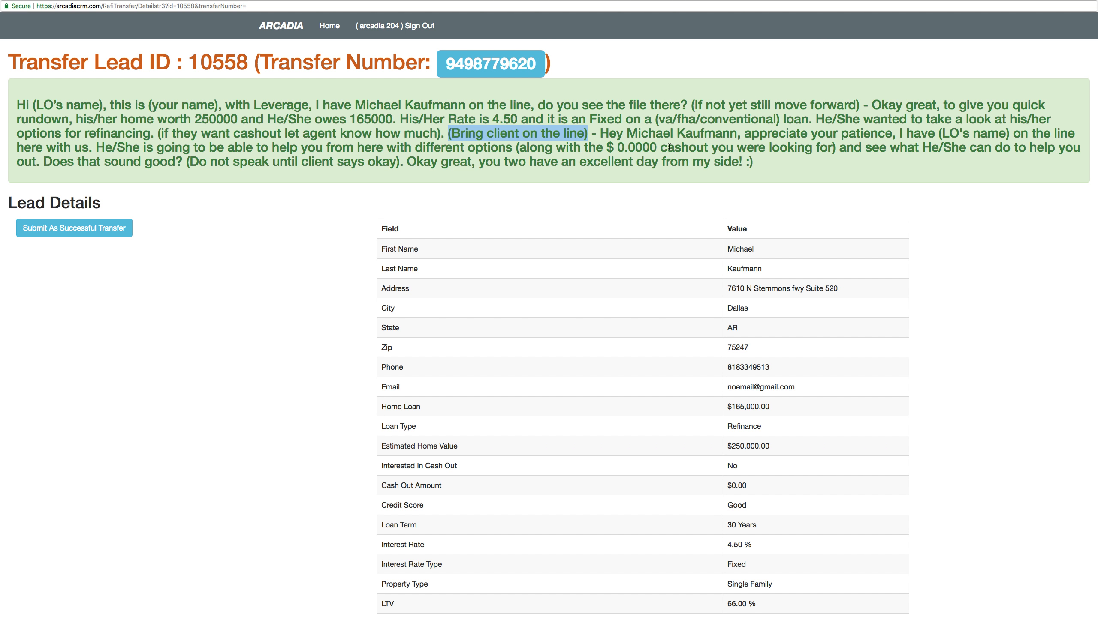
- Read the cash-out sentence, 'Does that sound good' question, and 'Okay great' sign-off
{"action": "left_click_drag", "start_coordinate": [521, 149], "coordinate": [834, 147]}
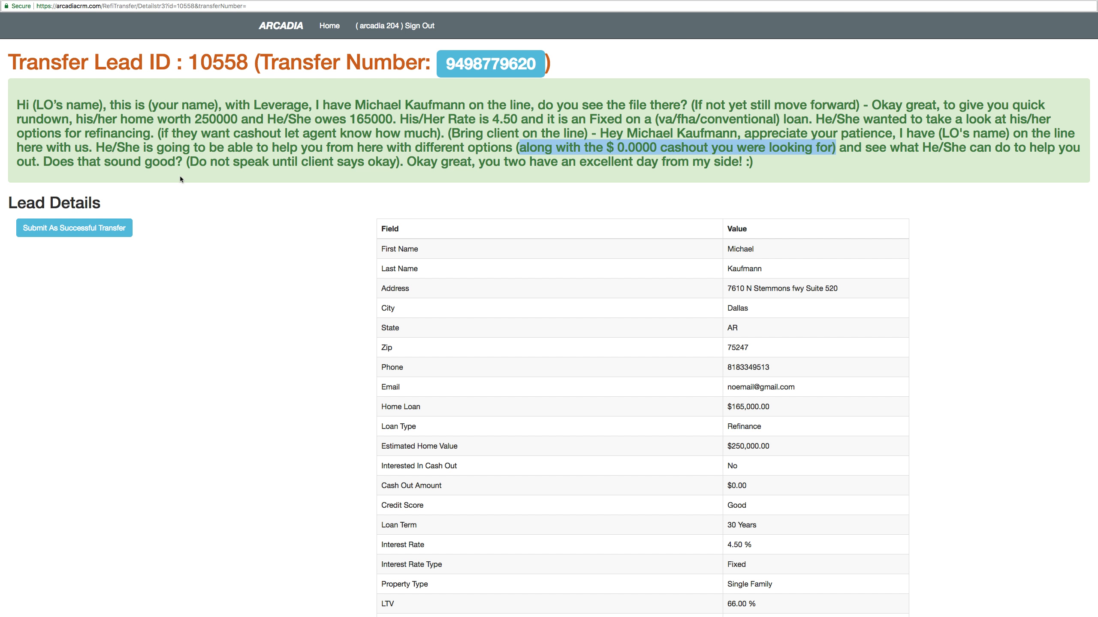
{"action": "left_click_drag", "start_coordinate": [187, 165], "coordinate": [152, 164]}
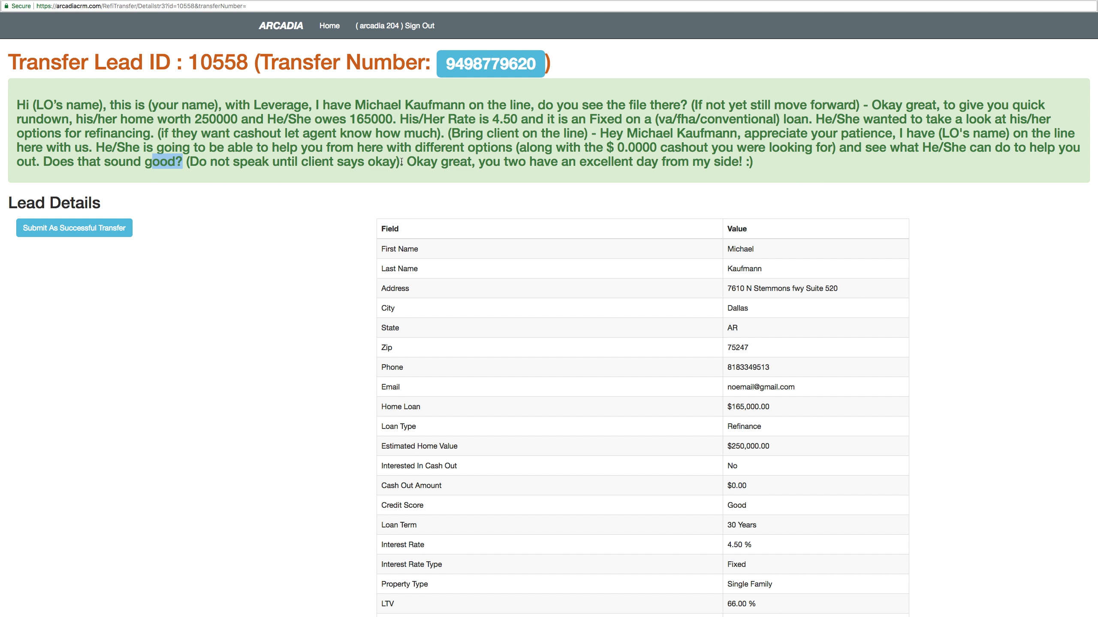
{"action": "left_click_drag", "start_coordinate": [408, 161], "coordinate": [757, 159]}
{"action": "left_click", "coordinate": [776, 164]}
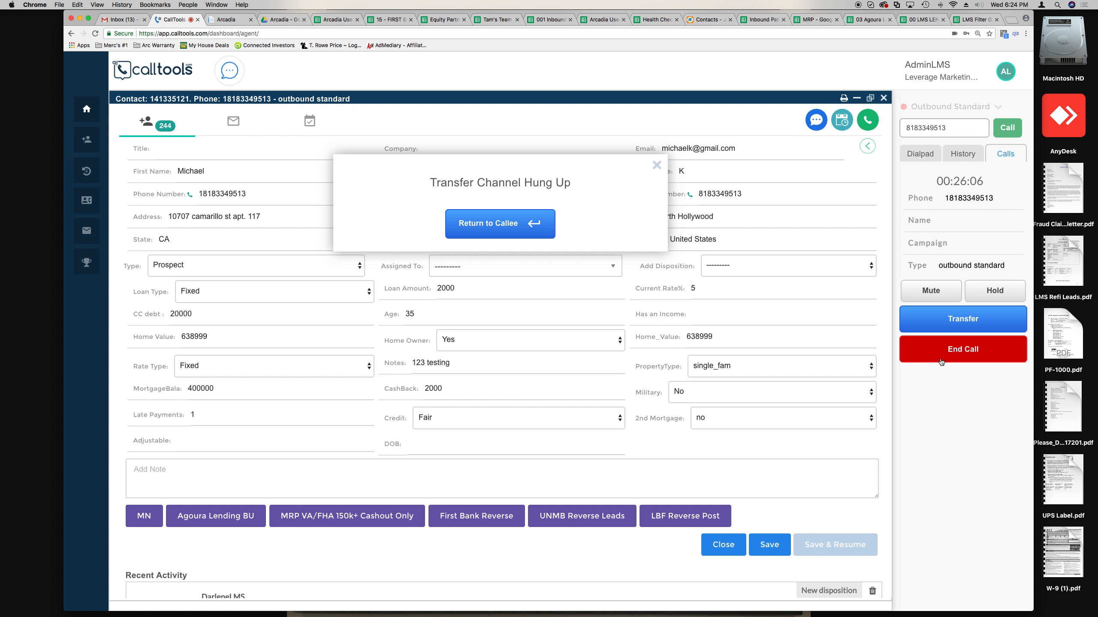
- End the call, dismiss the hang-up notice, and save it with the No Answer disposition
{"action": "left_click", "coordinate": [941, 362]}
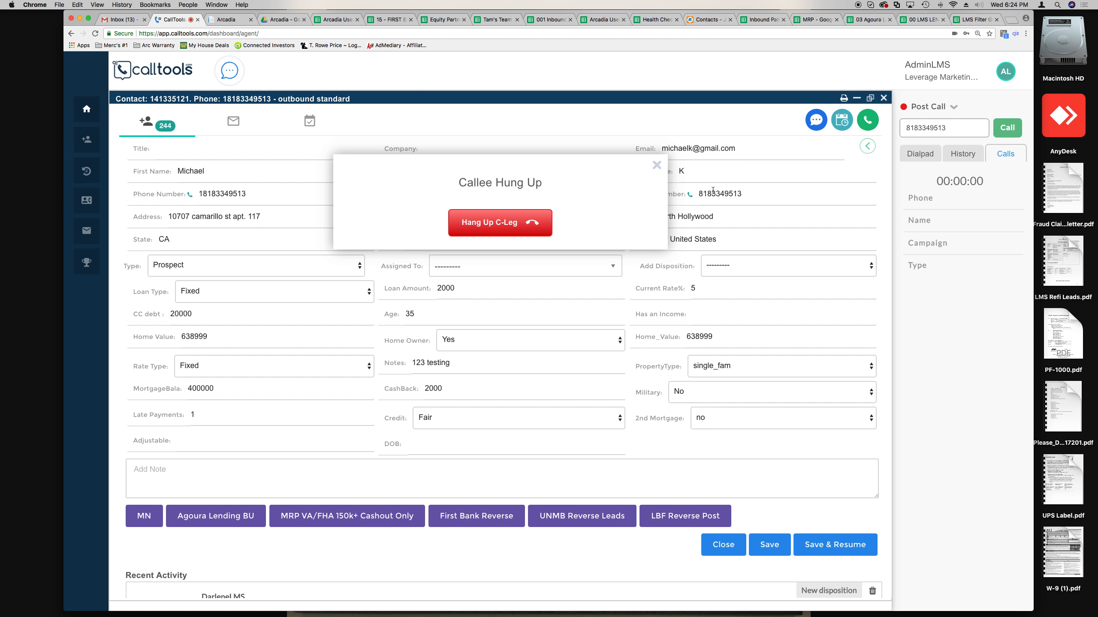
{"action": "left_click", "coordinate": [656, 166]}
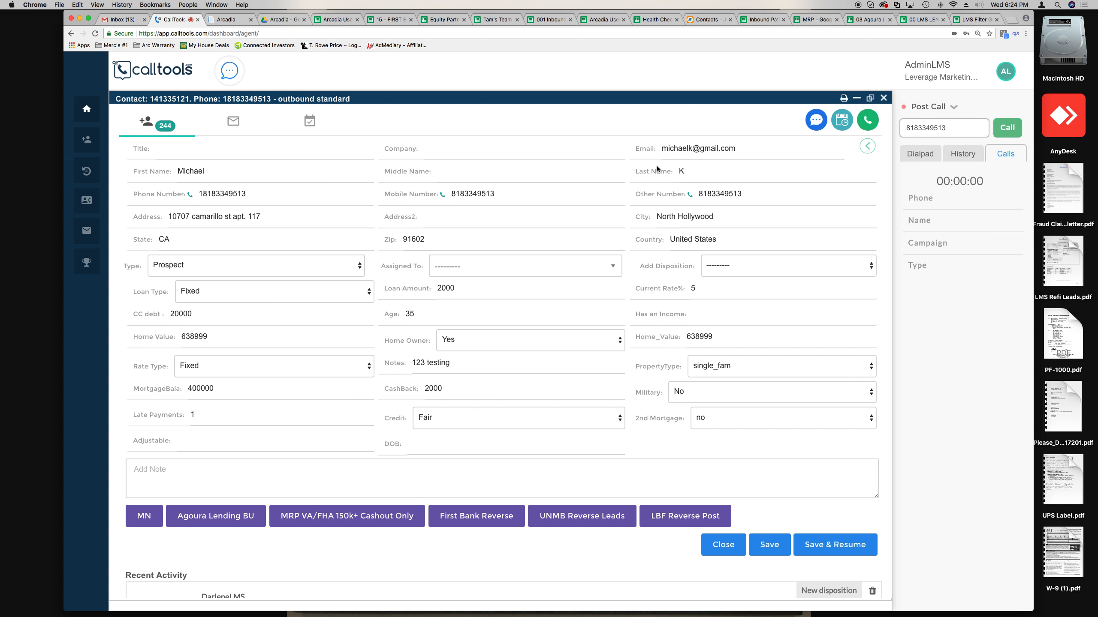
{"action": "left_click", "coordinate": [738, 267]}
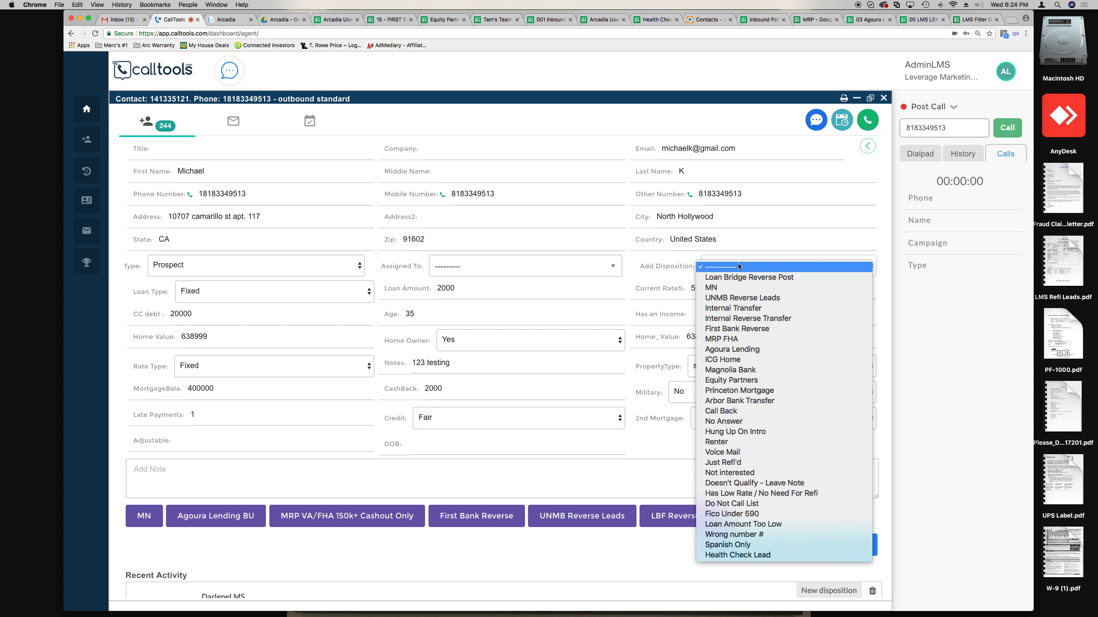
{"action": "left_click", "coordinate": [723, 267]}
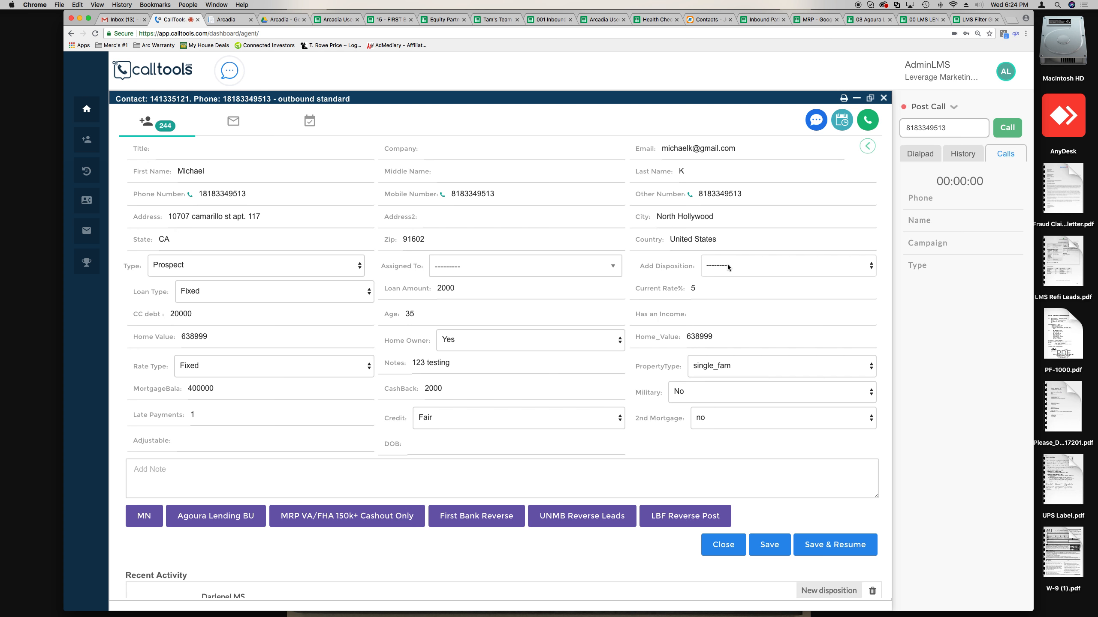
{"action": "left_click", "coordinate": [729, 267]}
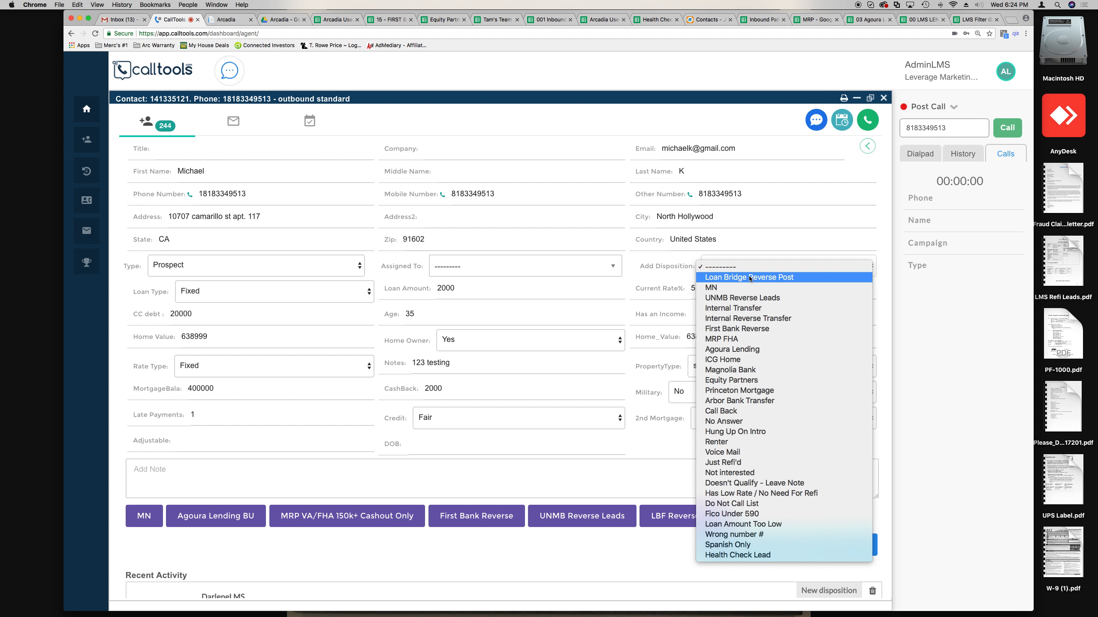
{"action": "left_click", "coordinate": [691, 269]}
{"action": "left_click", "coordinate": [744, 268]}
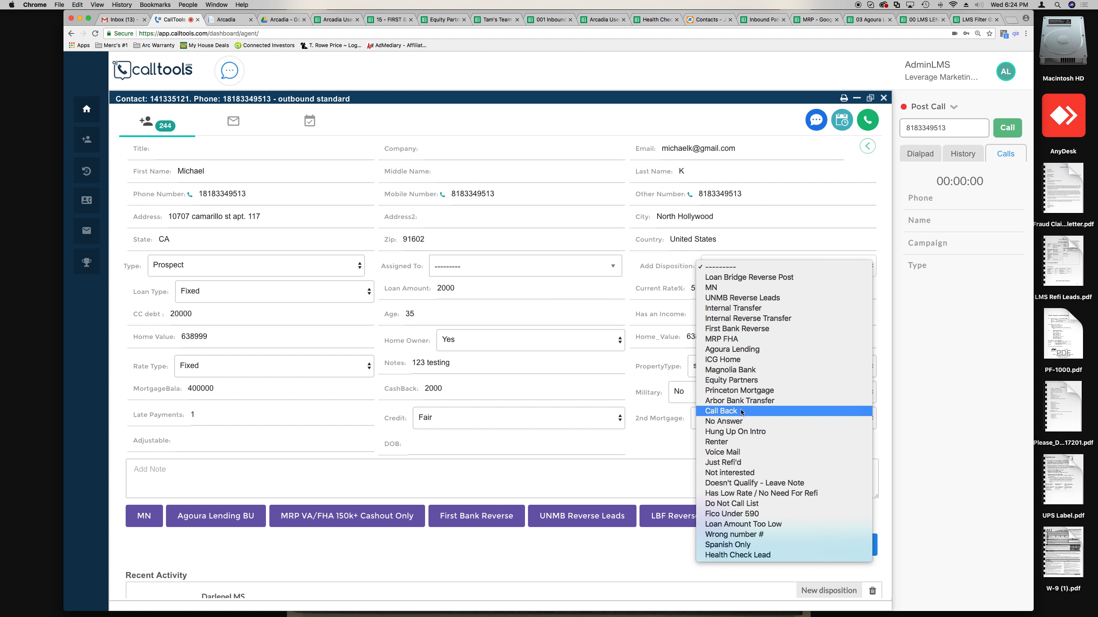
{"action": "left_click", "coordinate": [741, 423]}
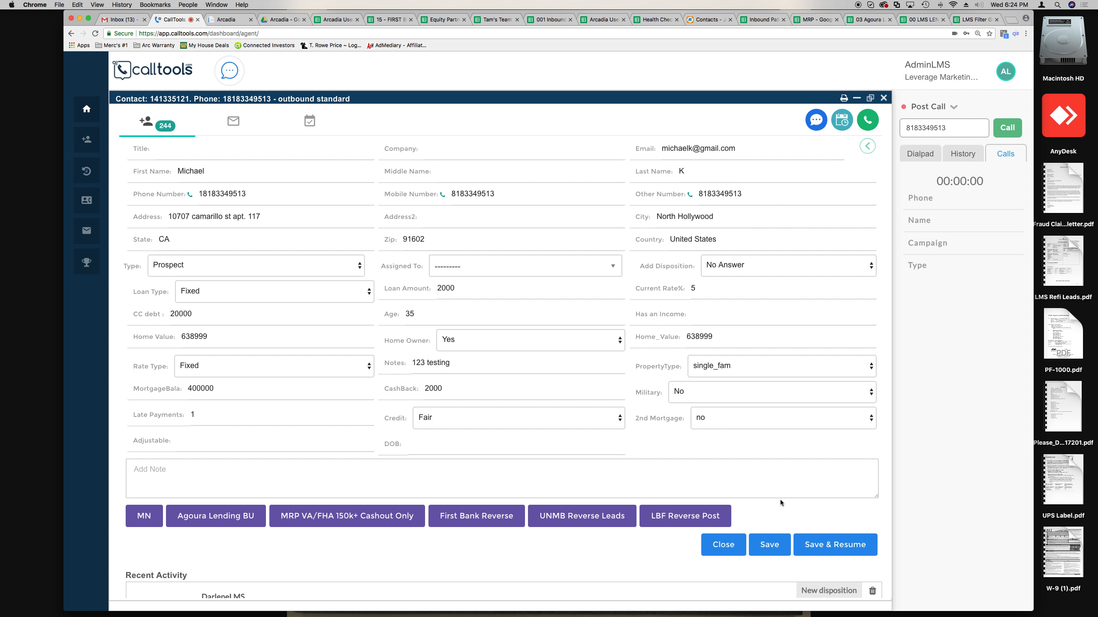
{"action": "left_click", "coordinate": [833, 546]}
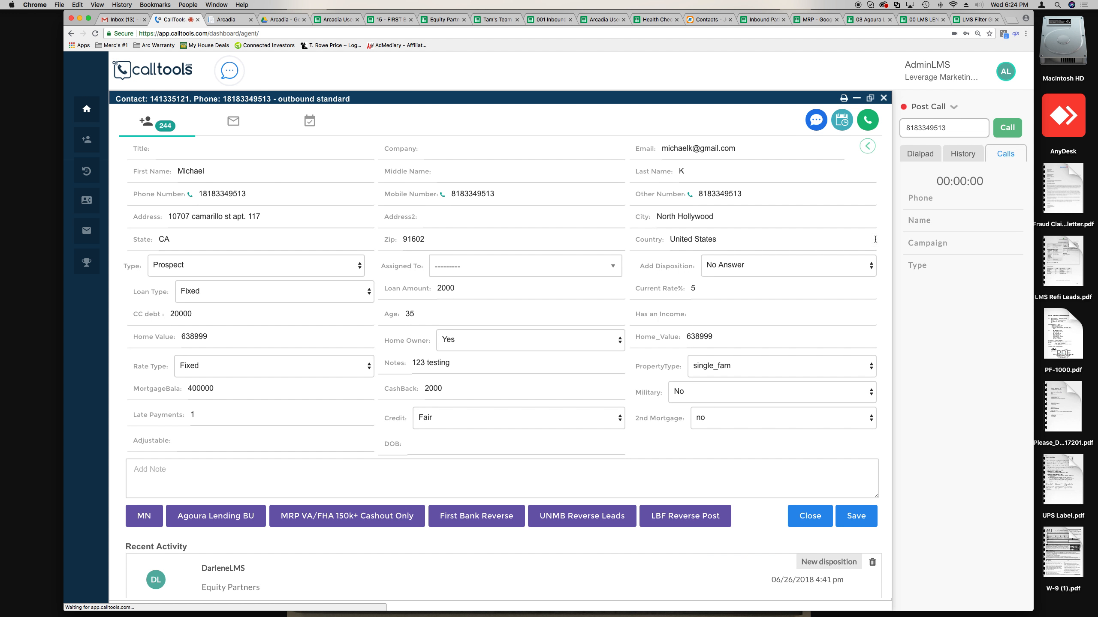
- Set the CallTools agent to Not Available, pausing CO, FL ONLY dialing, then return to Arcadia
{"action": "left_click", "coordinate": [925, 106]}
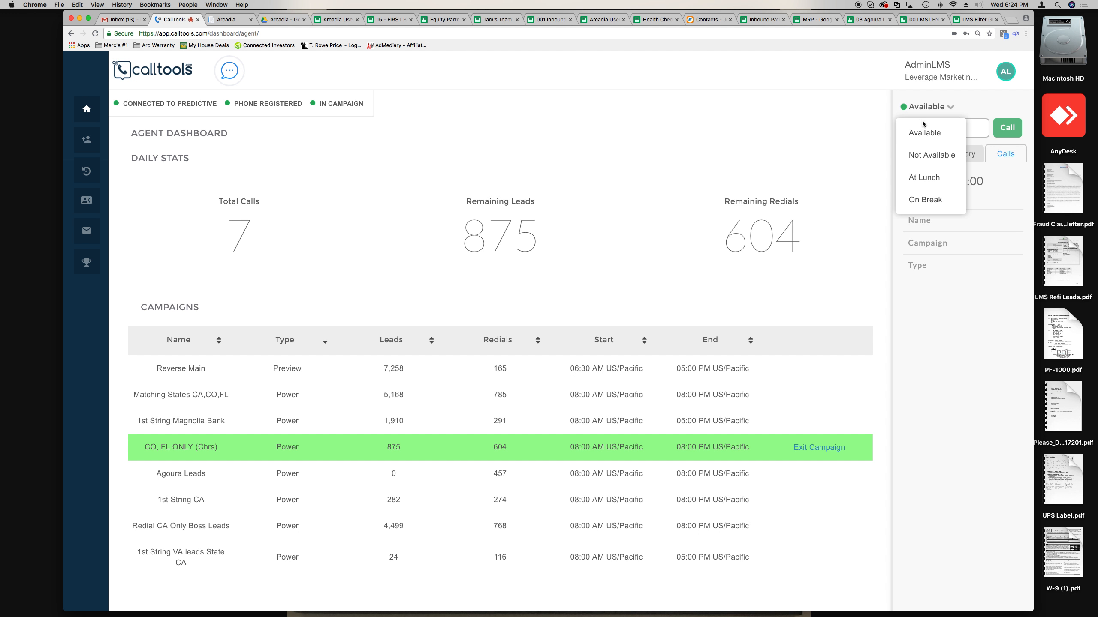
{"action": "left_click", "coordinate": [918, 152]}
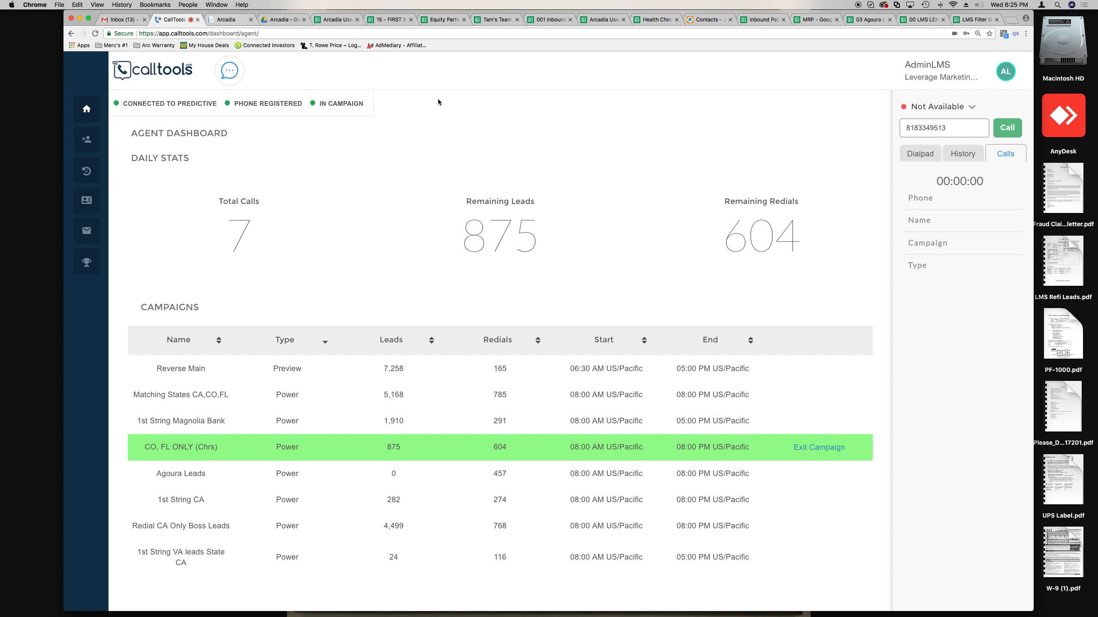
{"action": "key", "text": "ctrl+Right"}
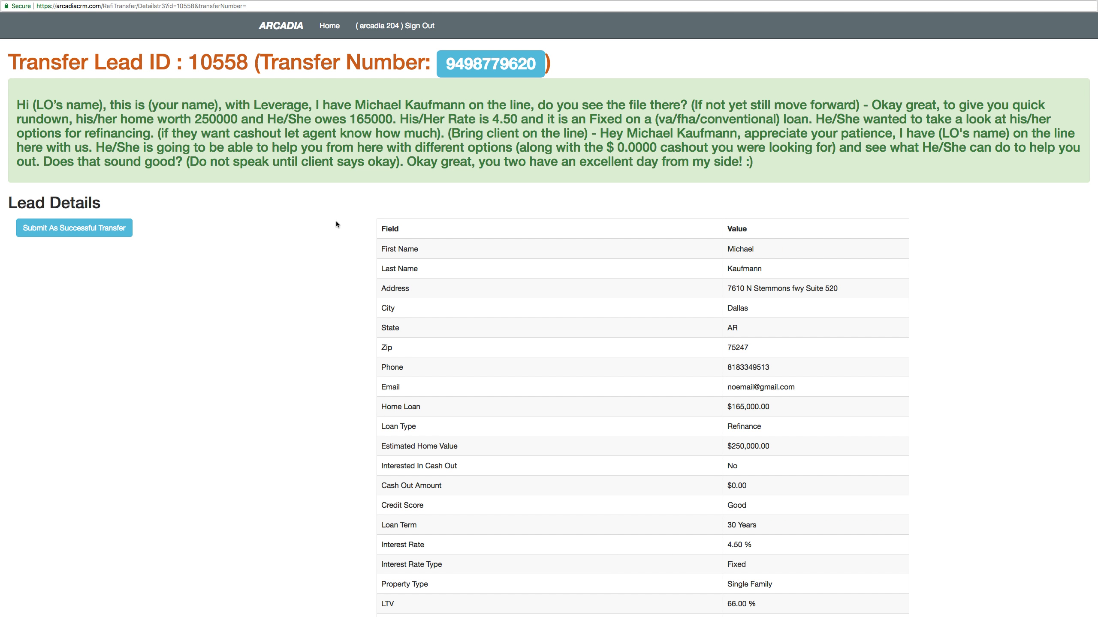
- Close the full-screen Arcadia transfer lead window to reveal the CallTools agent dashboard
{"action": "mouse_move", "coordinate": [243, 2]}
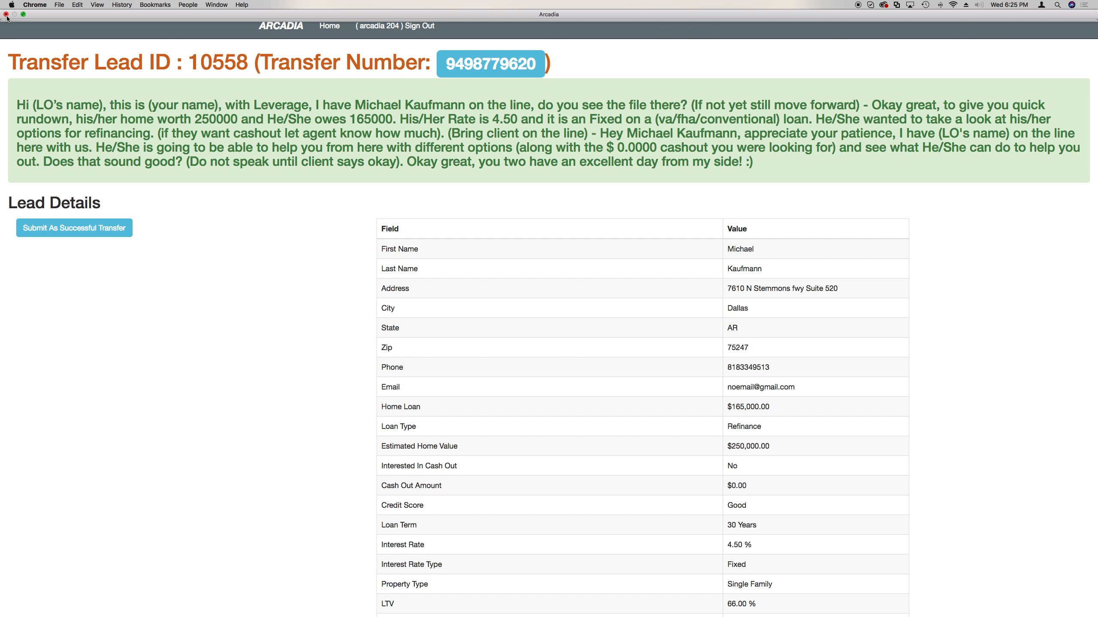
{"action": "left_click", "coordinate": [6, 14]}
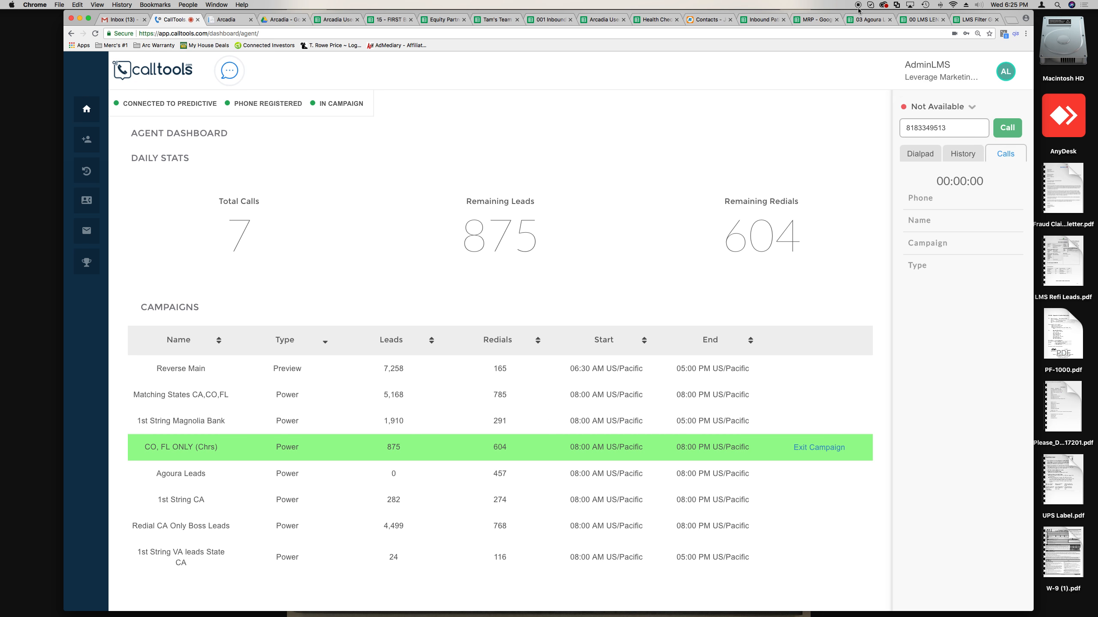